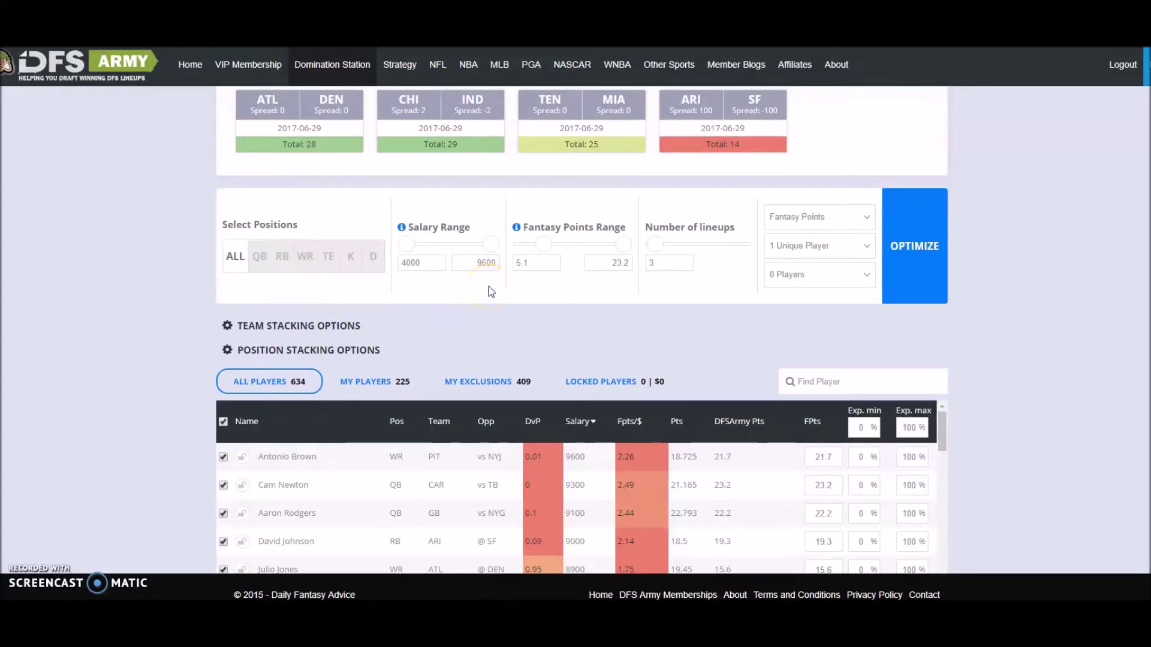
Open a fresh Domination Station page.
{"action": "left_click", "coordinate": [398, 318]}
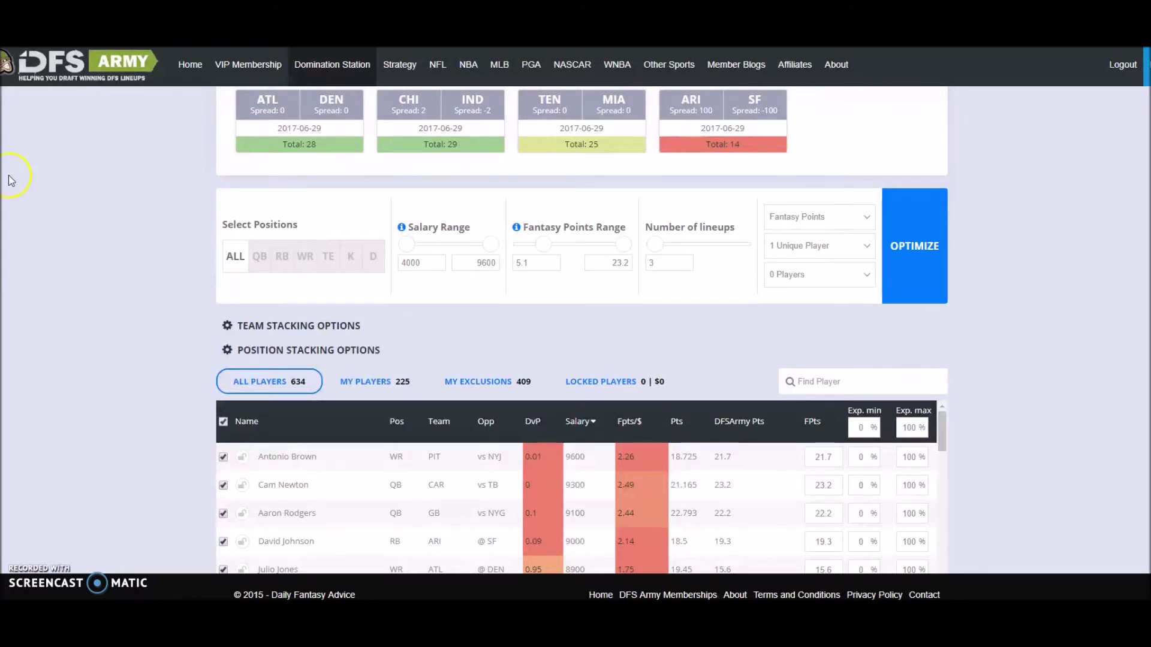
{"action": "scroll", "coordinate": [462, 323], "scroll_direction": "up", "scroll_amount": 2}
{"action": "scroll", "coordinate": [462, 323], "scroll_direction": "up", "scroll_amount": 3}
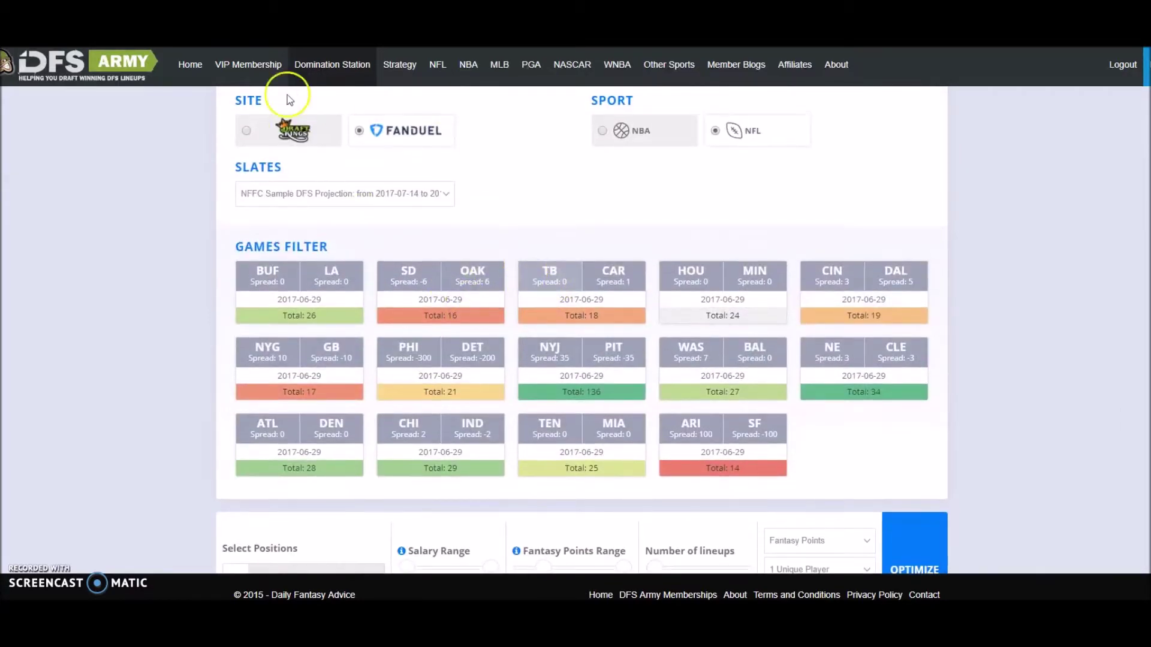
{"action": "mouse_move", "coordinate": [323, 75]}
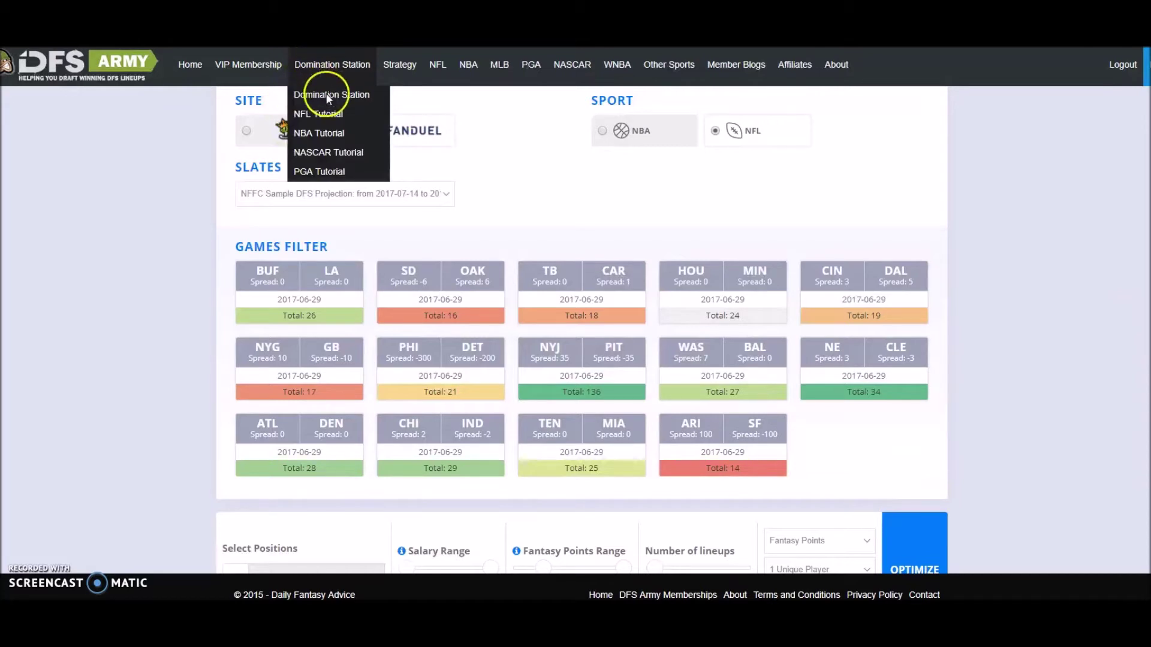
{"action": "left_click", "coordinate": [327, 95]}
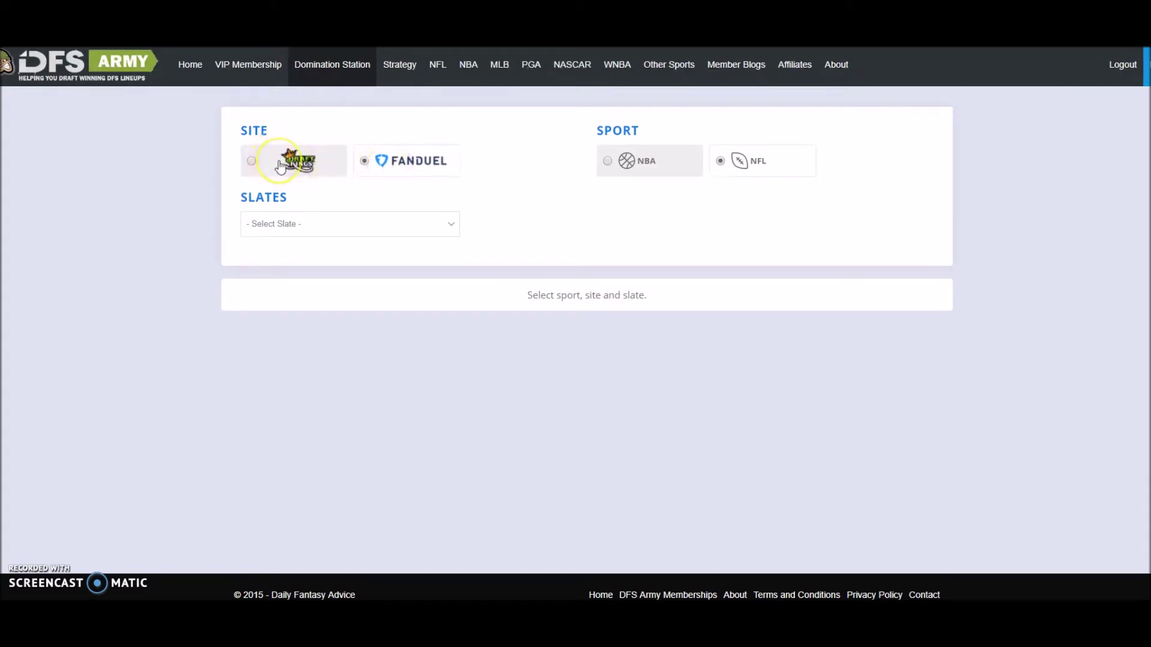
Load the NFFC Sample DFS Projection slate from 2017-07-14 to 2017-07-14 for DraftKings and NFL.
{"action": "left_click", "coordinate": [283, 166]}
{"action": "left_click", "coordinate": [380, 160]}
{"action": "left_click", "coordinate": [308, 160]}
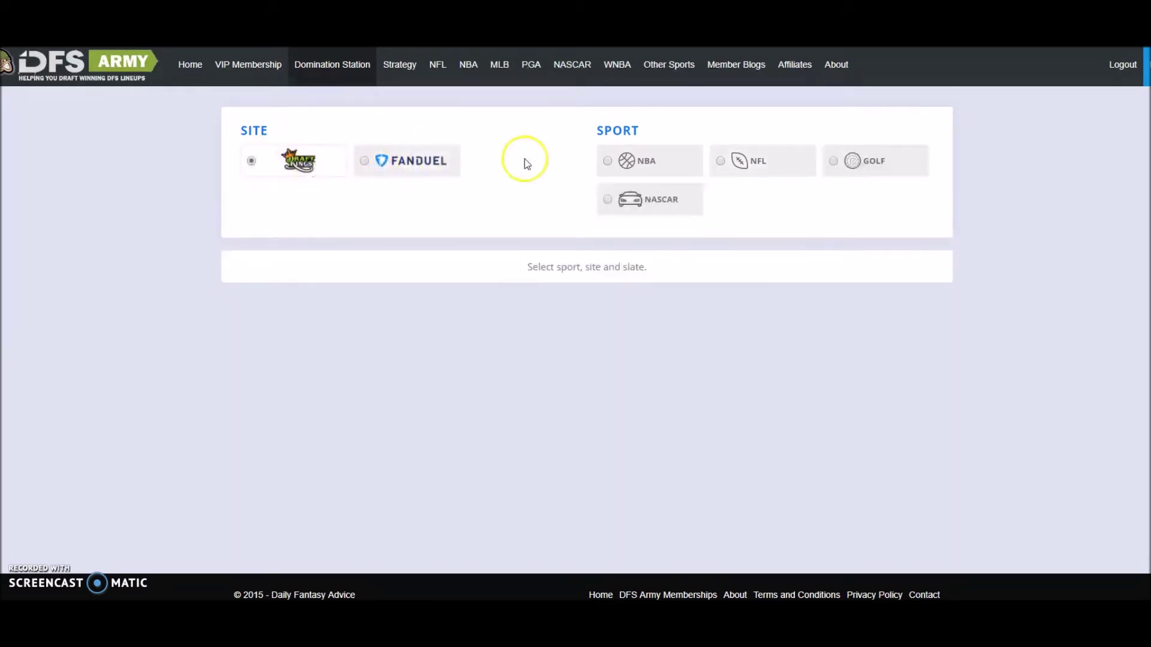
{"action": "left_click", "coordinate": [781, 168]}
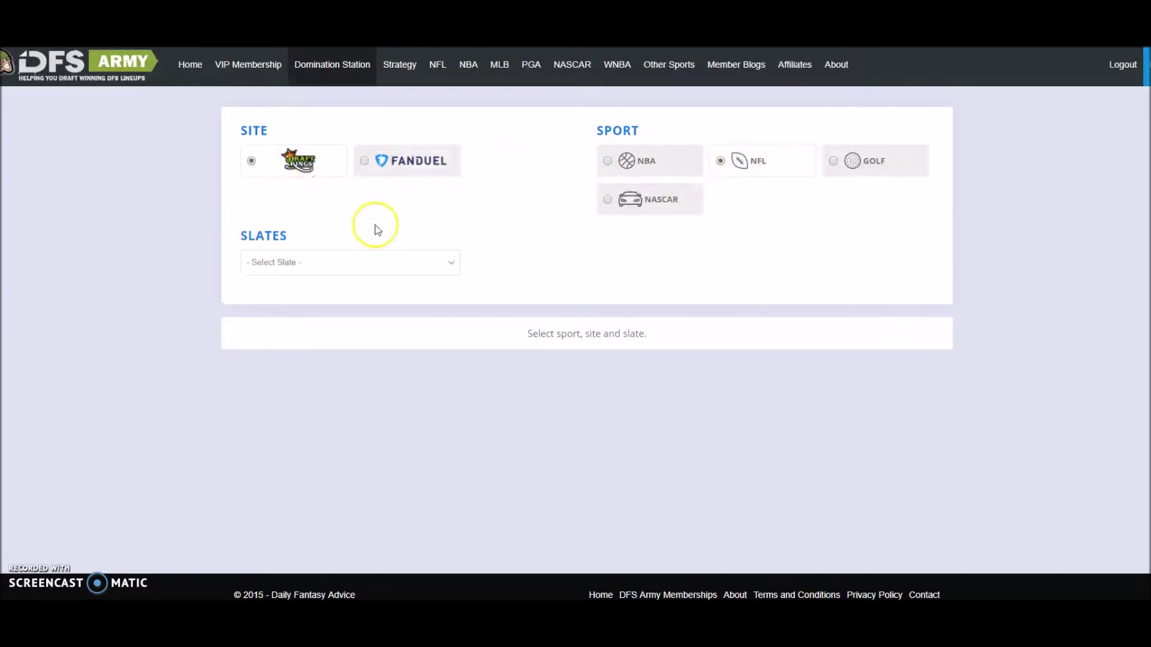
{"action": "left_click", "coordinate": [368, 262]}
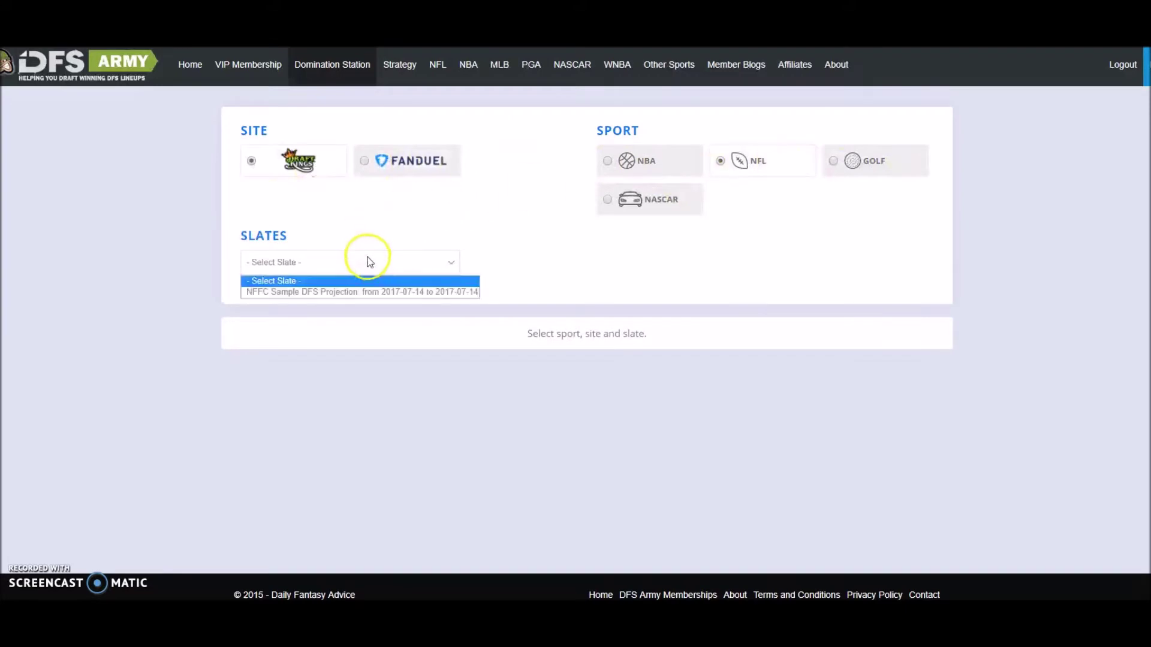
{"action": "left_click", "coordinate": [372, 292]}
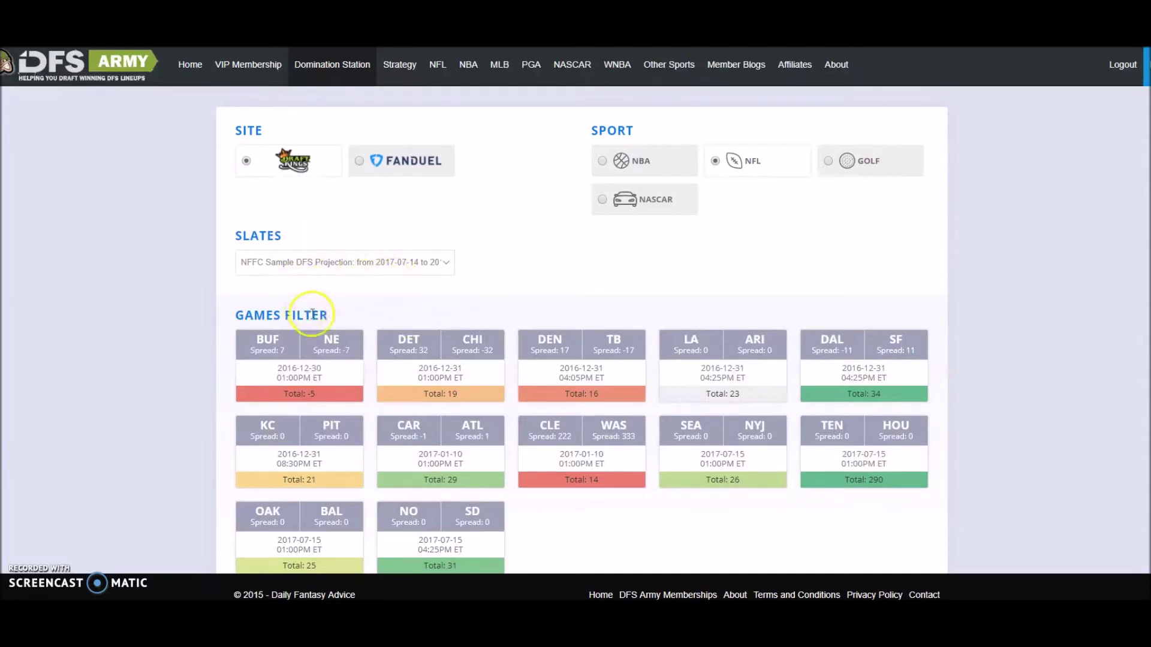
Toggle the BUF, NE and CHI teams in the games filter.
{"action": "scroll", "coordinate": [303, 311], "scroll_direction": "down", "scroll_amount": 2}
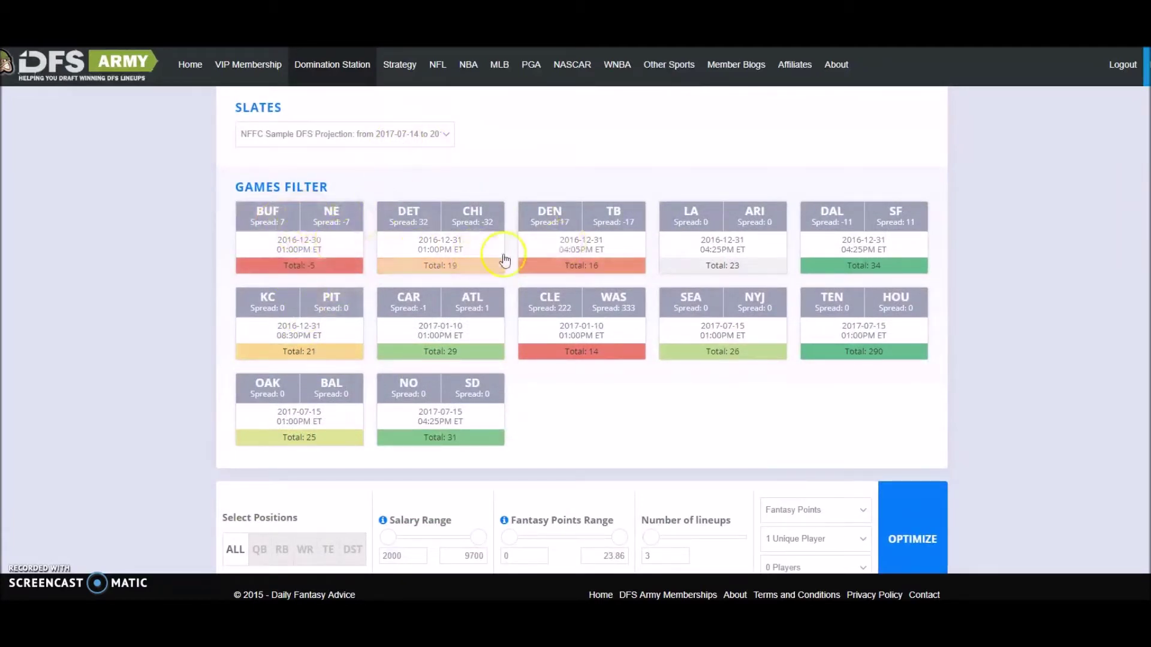
{"action": "left_click", "coordinate": [440, 264]}
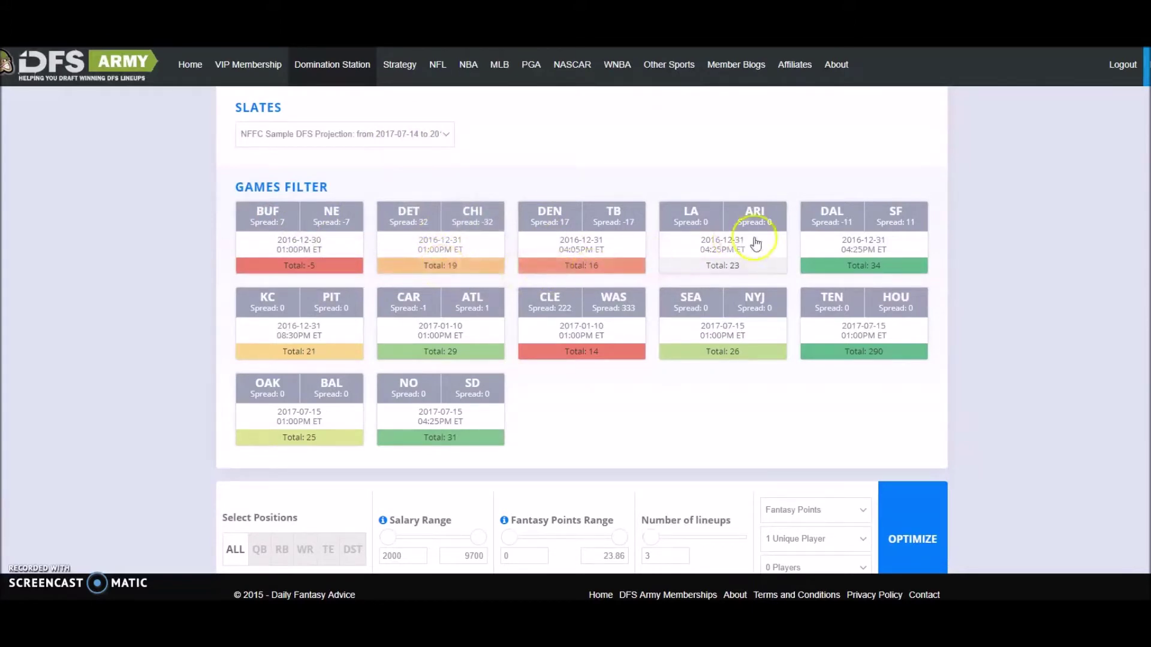
{"action": "left_click", "coordinate": [739, 274]}
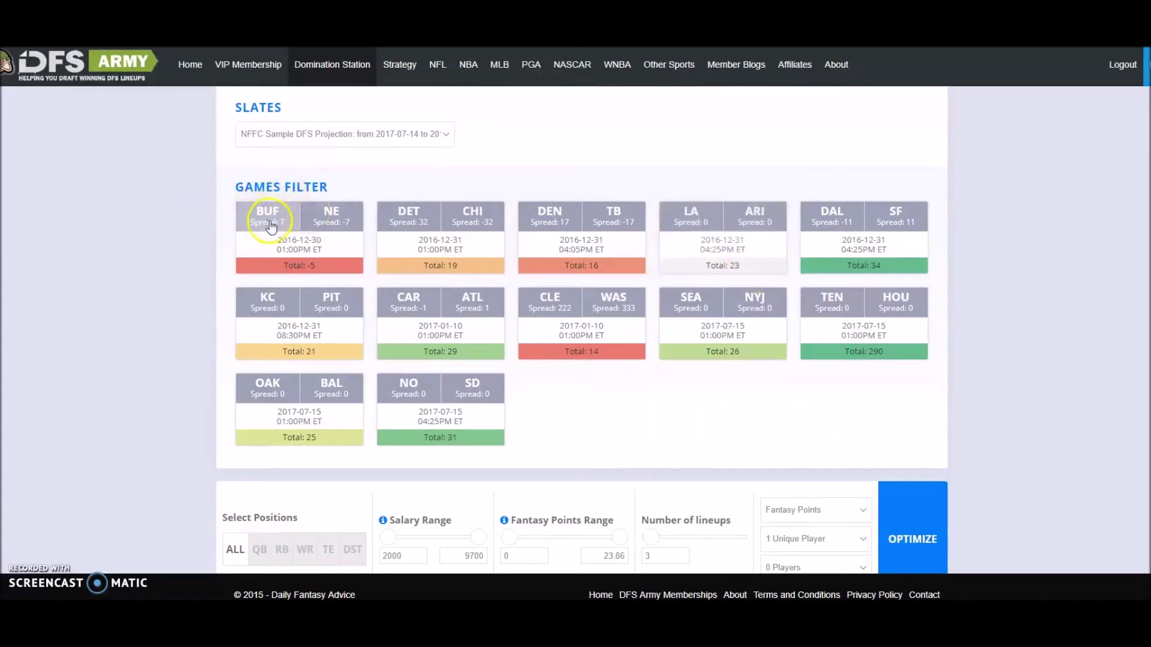
{"action": "scroll", "coordinate": [268, 225], "scroll_direction": "down", "scroll_amount": 1}
{"action": "left_click", "coordinate": [269, 166]}
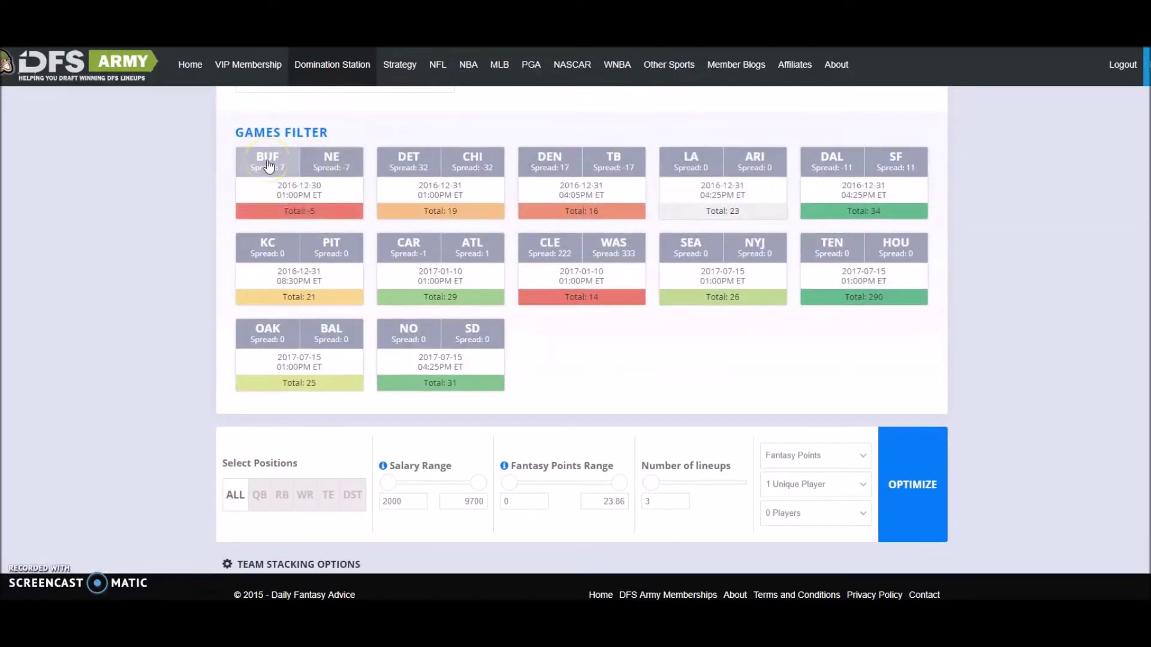
{"action": "left_click", "coordinate": [330, 172]}
{"action": "left_click", "coordinate": [248, 167]}
{"action": "left_click", "coordinate": [328, 170]}
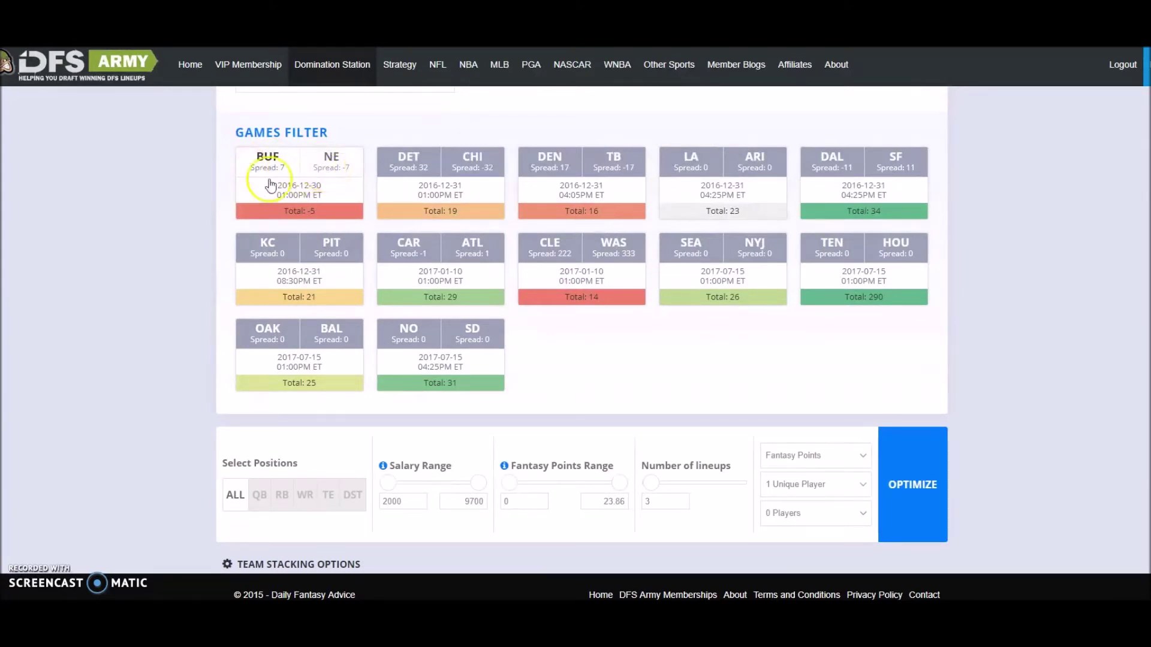
{"action": "left_click", "coordinate": [400, 161]}
{"action": "left_click", "coordinate": [465, 171]}
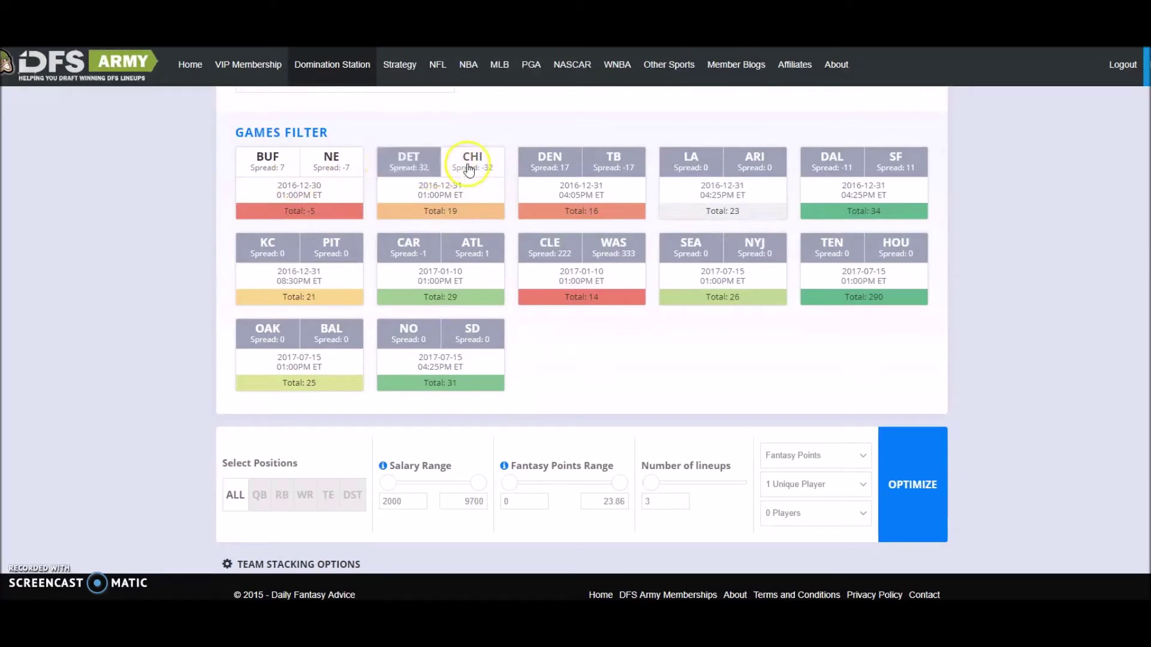
Reset the CHI, NE and BUF teams in the games filter.
{"action": "left_click", "coordinate": [468, 170]}
{"action": "left_click", "coordinate": [327, 165]}
{"action": "left_click", "coordinate": [276, 169]}
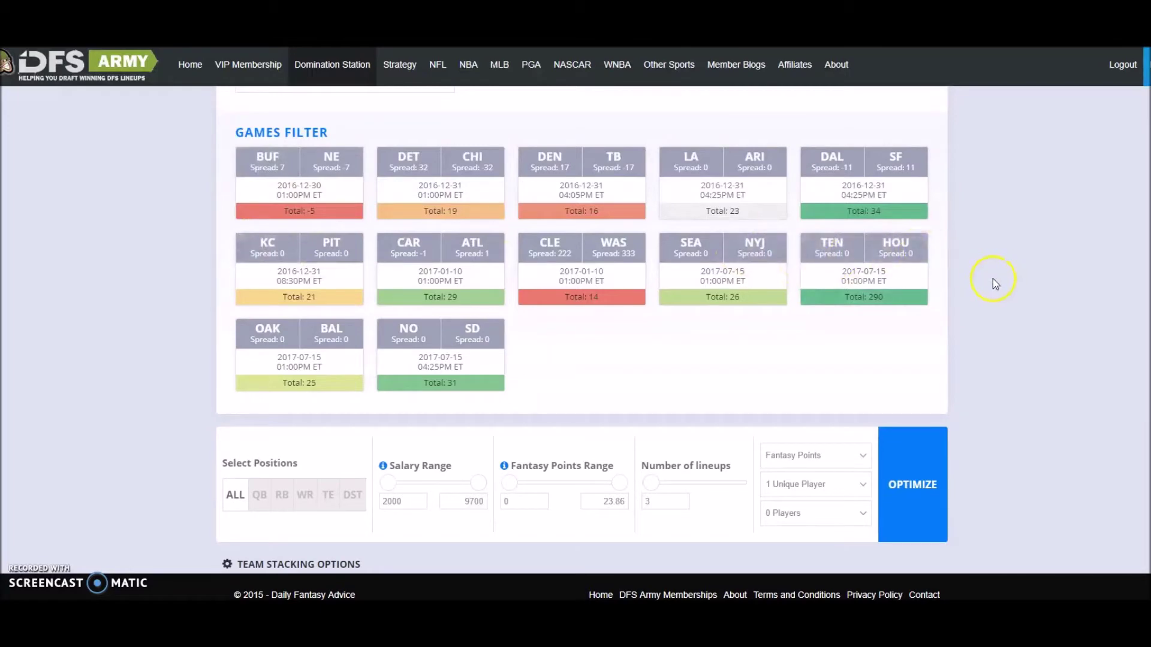
Filter the player list to the QB position and look through the quarterbacks.
{"action": "scroll", "coordinate": [976, 332], "scroll_direction": "down", "scroll_amount": 10}
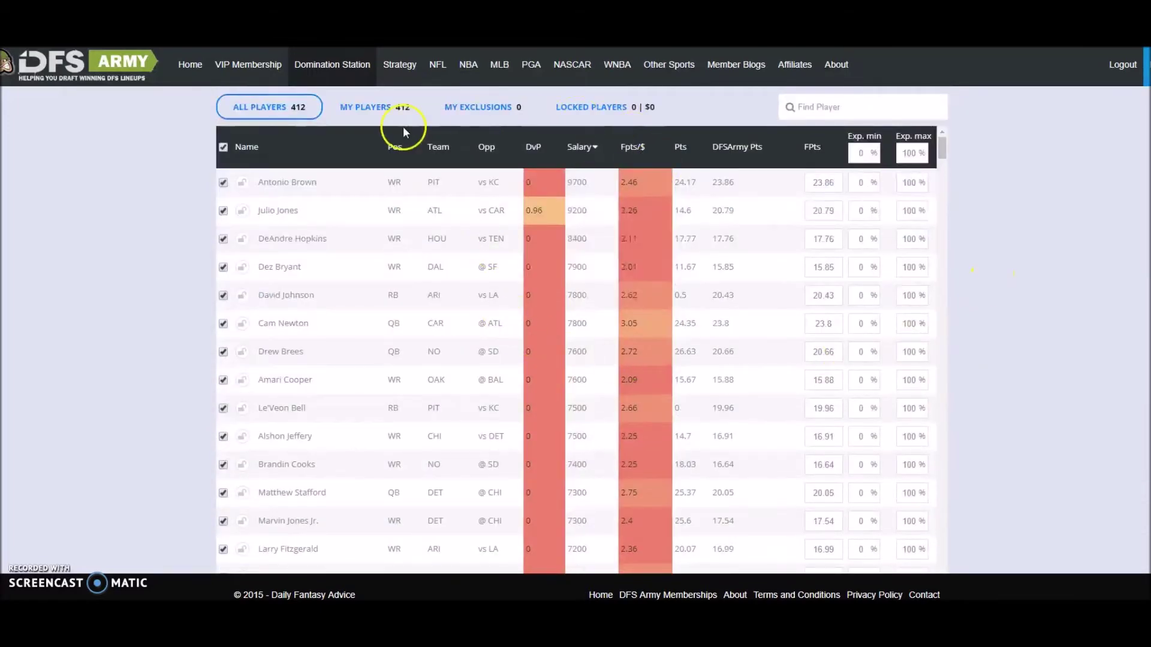
{"action": "scroll", "coordinate": [1045, 294], "scroll_direction": "up", "scroll_amount": 4}
{"action": "scroll", "coordinate": [1045, 299], "scroll_direction": "up", "scroll_amount": 1}
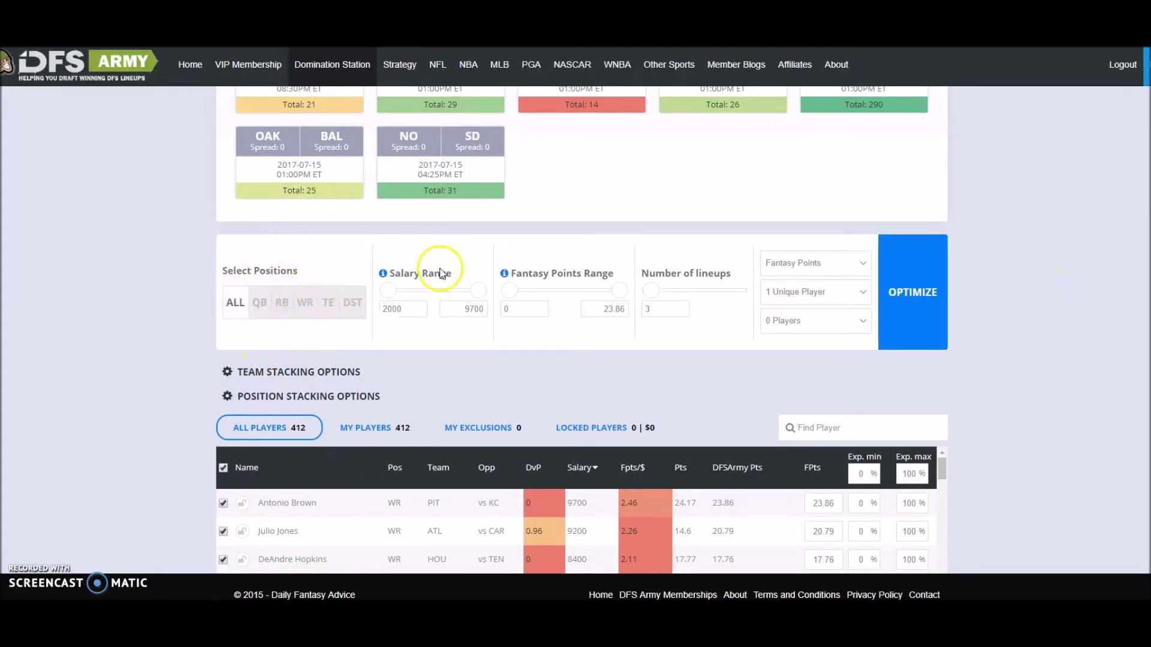
{"action": "scroll", "coordinate": [419, 259], "scroll_direction": "down", "scroll_amount": 1}
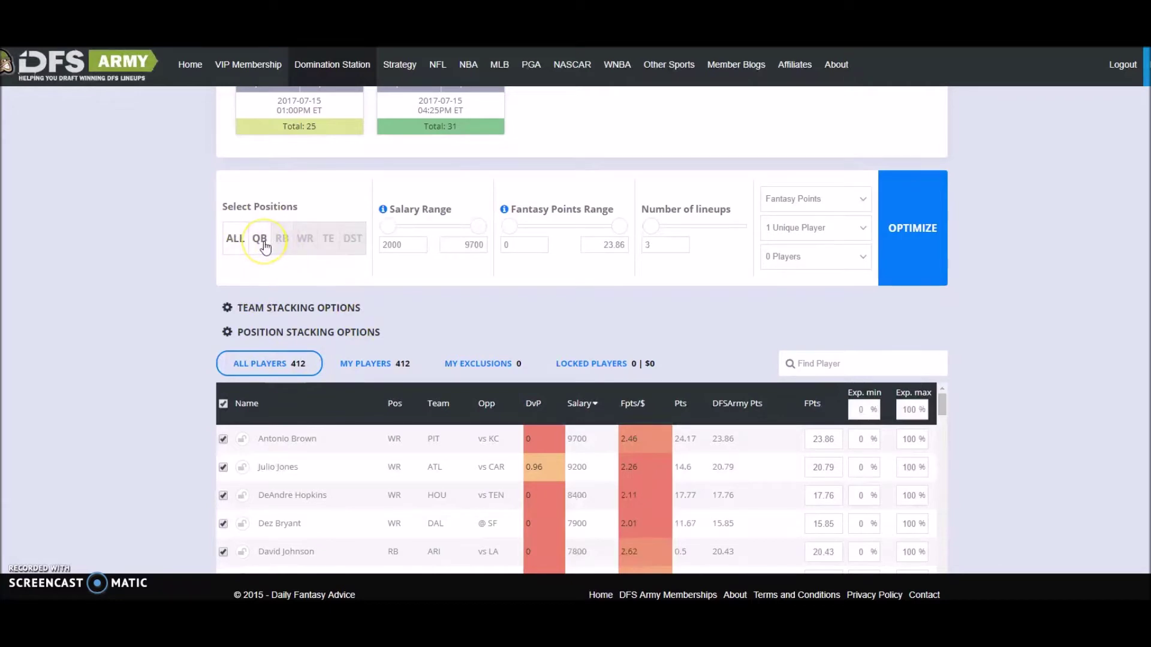
{"action": "left_click", "coordinate": [260, 240]}
{"action": "scroll", "coordinate": [389, 283], "scroll_direction": "down", "scroll_amount": 3}
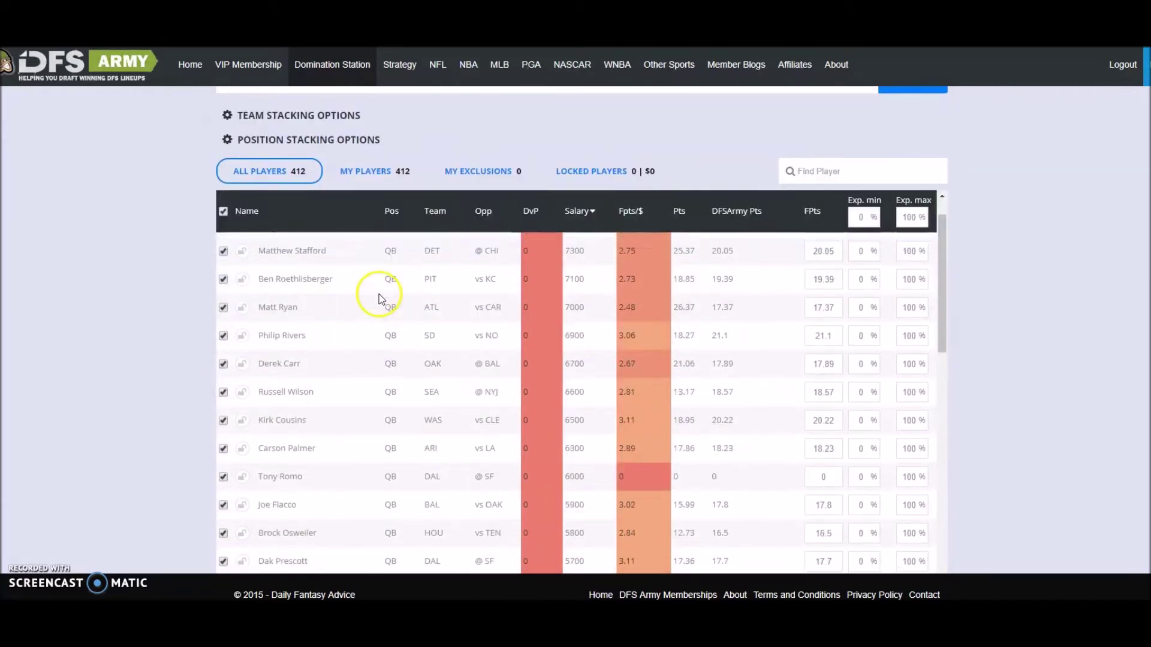
{"action": "scroll", "coordinate": [231, 226], "scroll_direction": "up", "scroll_amount": 4}
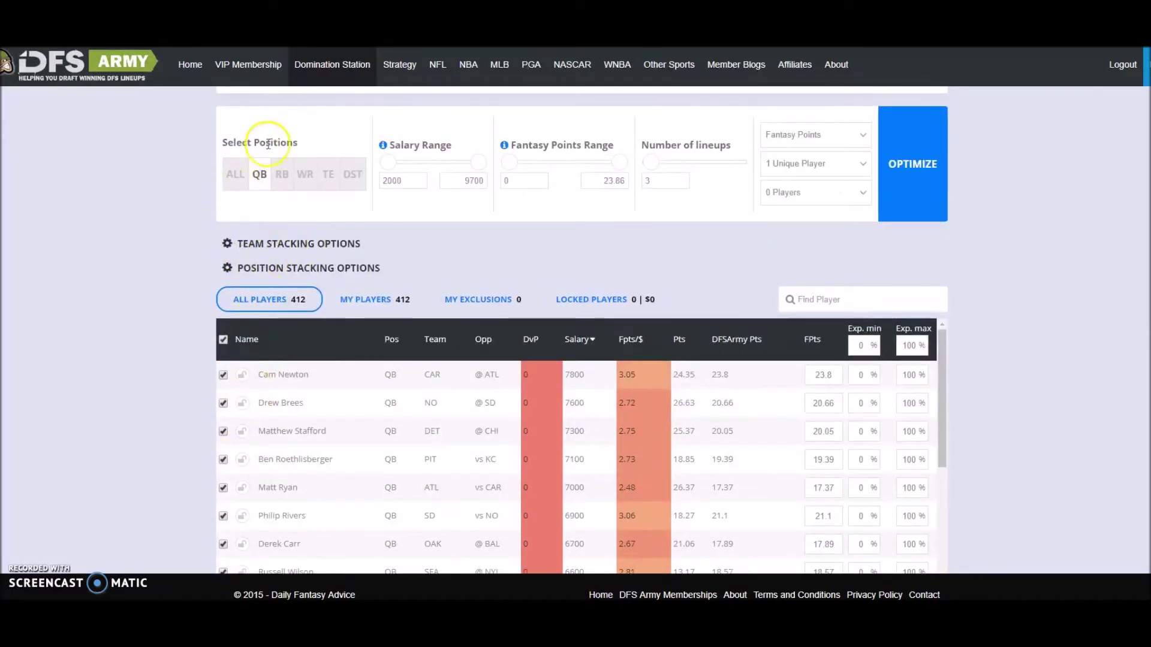
Switch the position filter to RB and WR, and return it to ALL.
{"action": "left_click", "coordinate": [282, 173]}
{"action": "left_click", "coordinate": [305, 174]}
{"action": "left_click", "coordinate": [234, 174]}
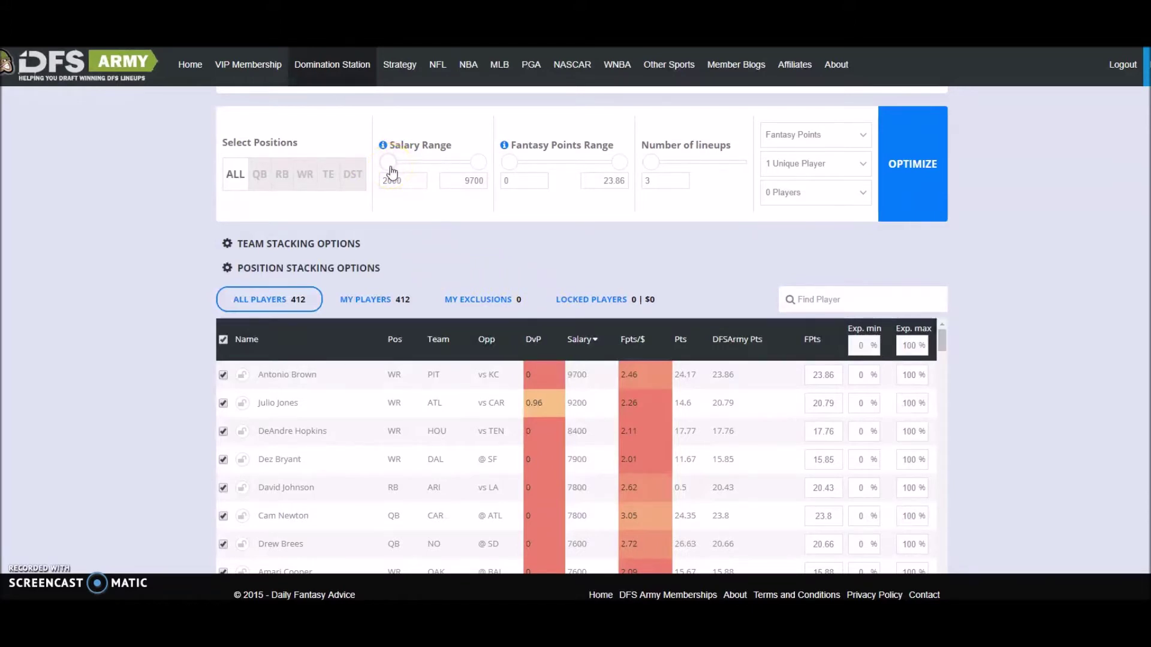
Raise the minimum salary to 4500 and return it to 2000.
{"action": "left_click_drag", "start_coordinate": [395, 171], "coordinate": [445, 193]}
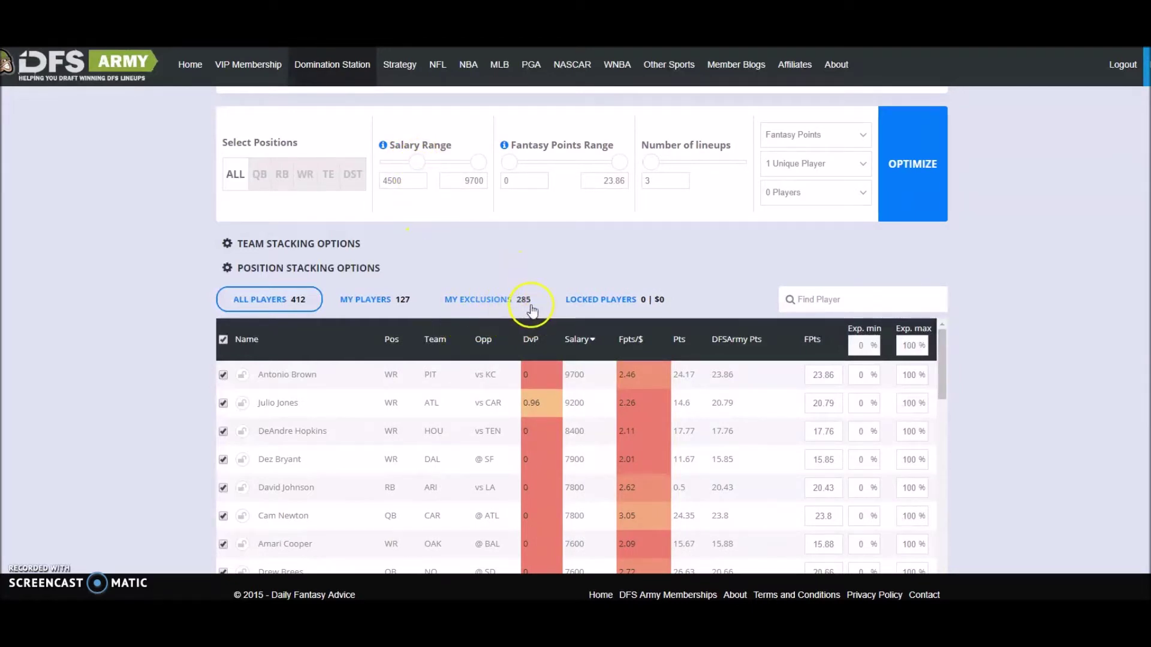
{"action": "left_click_drag", "start_coordinate": [419, 165], "coordinate": [363, 167]}
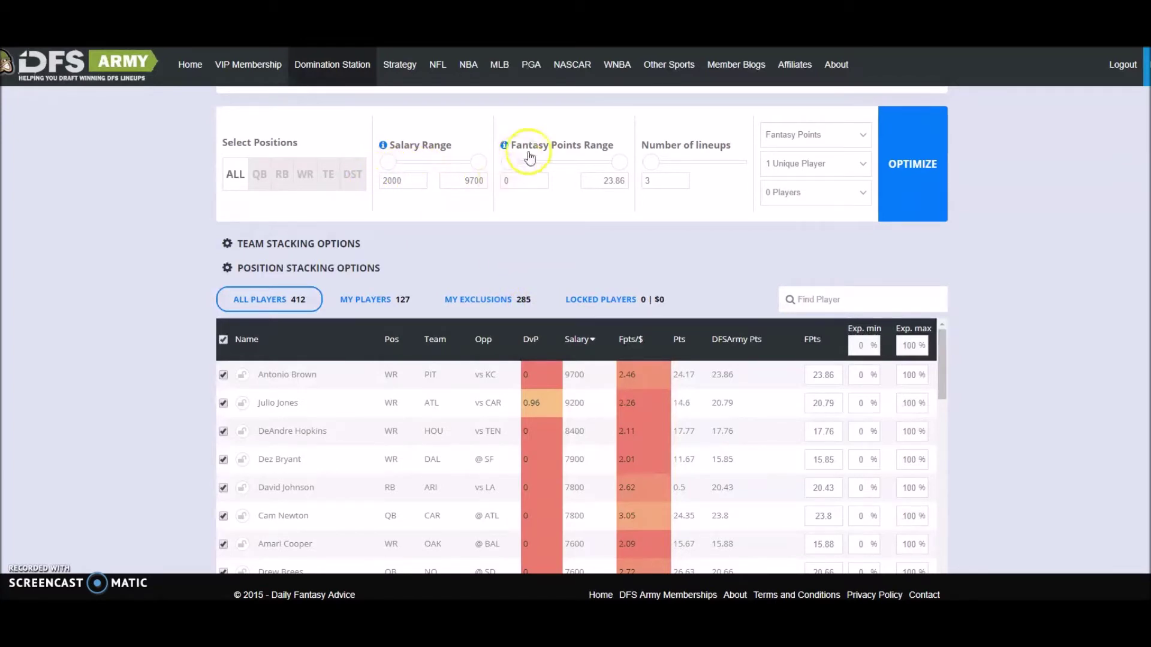
Set the minimum of the fantasy points range to 4.9 and look through the remaining player list.
{"action": "left_click_drag", "start_coordinate": [519, 163], "coordinate": [510, 164]}
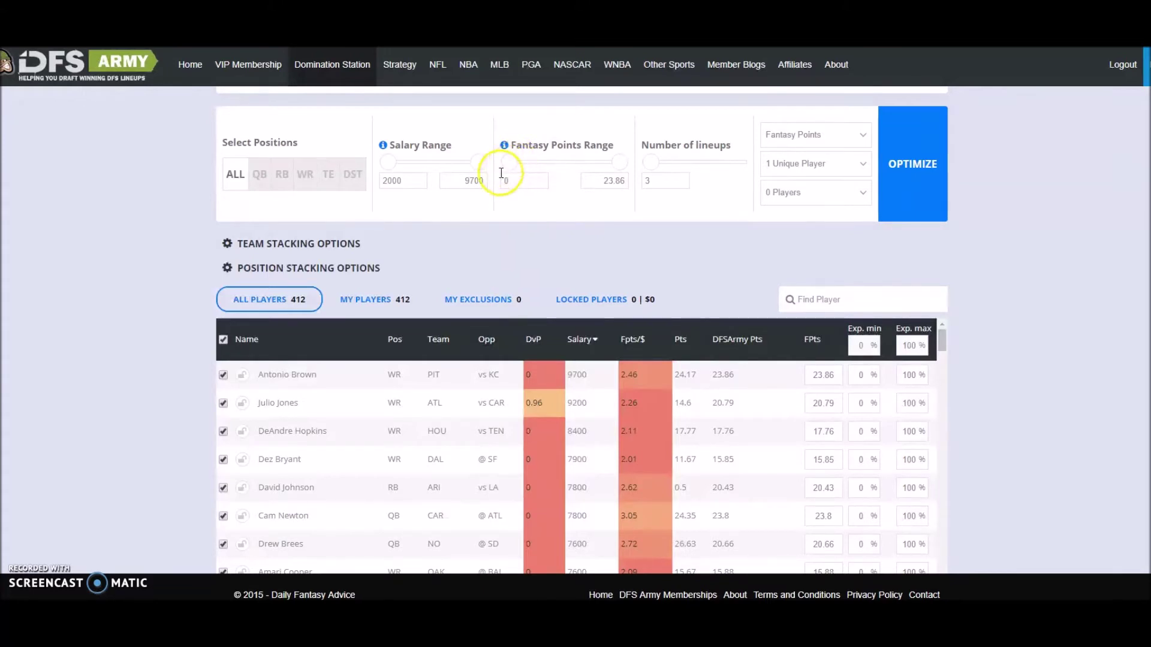
{"action": "left_click_drag", "start_coordinate": [508, 170], "coordinate": [524, 164]}
{"action": "left_click_drag", "start_coordinate": [531, 163], "coordinate": [531, 163]}
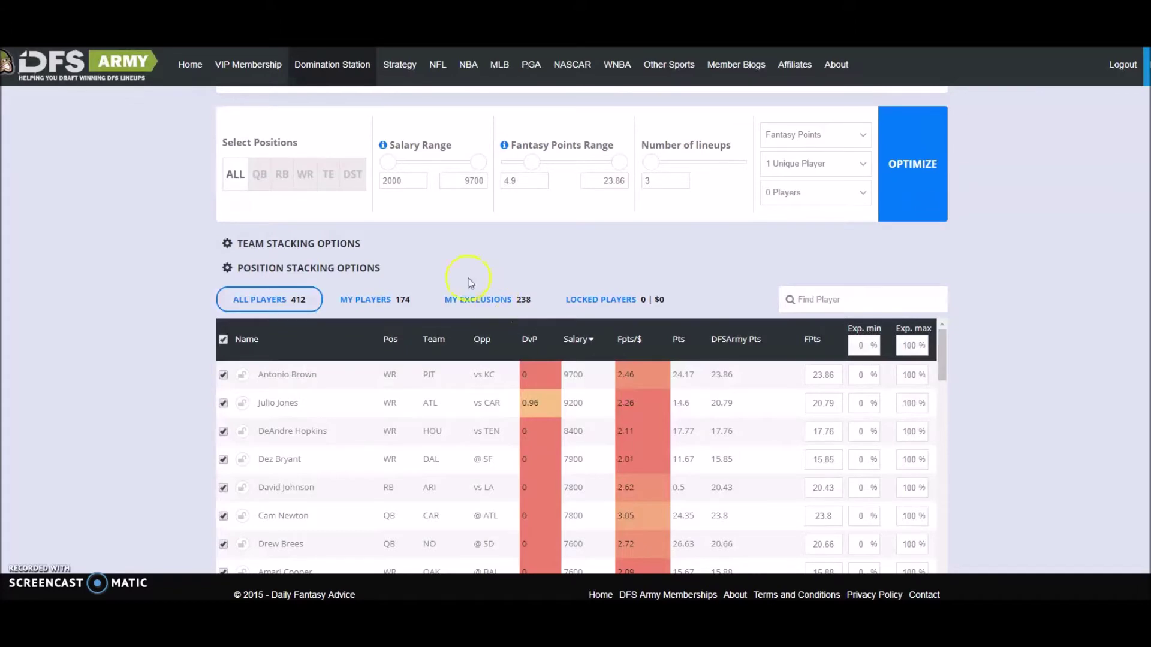
{"action": "scroll", "coordinate": [448, 321], "scroll_direction": "down", "scroll_amount": 7}
{"action": "scroll", "coordinate": [435, 360], "scroll_direction": "down", "scroll_amount": 20}
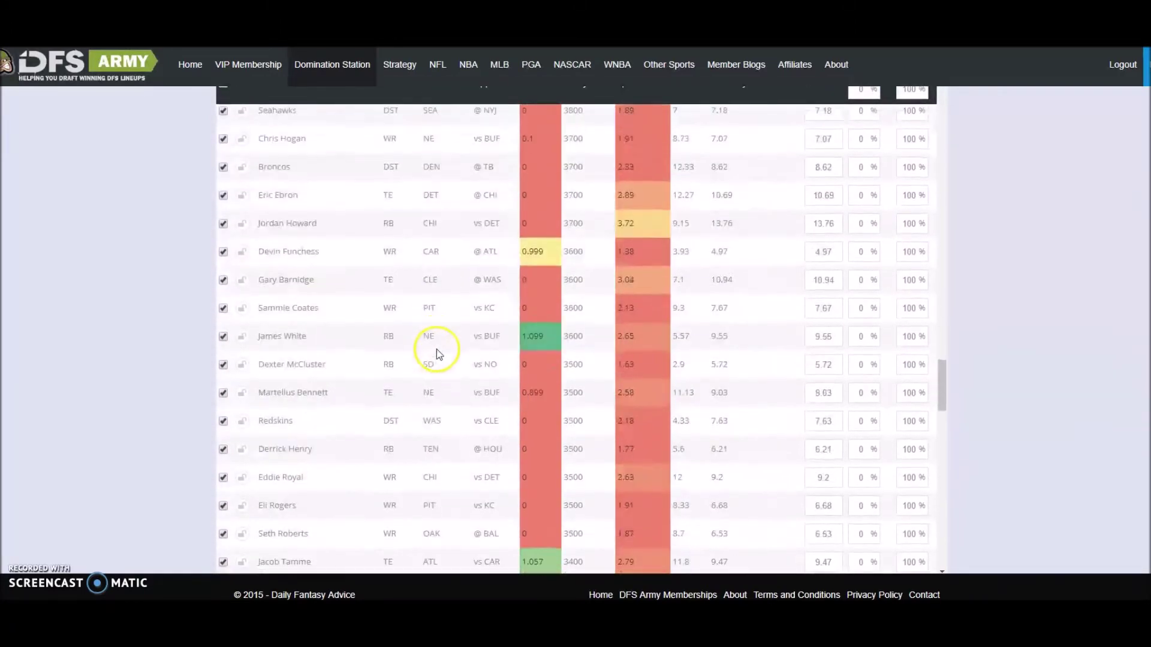
{"action": "scroll", "coordinate": [437, 354], "scroll_direction": "up", "scroll_amount": 20}
{"action": "scroll", "coordinate": [453, 342], "scroll_direction": "up", "scroll_amount": 15}
Set the number of lineups to 70.
{"action": "scroll", "coordinate": [595, 342], "scroll_direction": "down", "scroll_amount": 5}
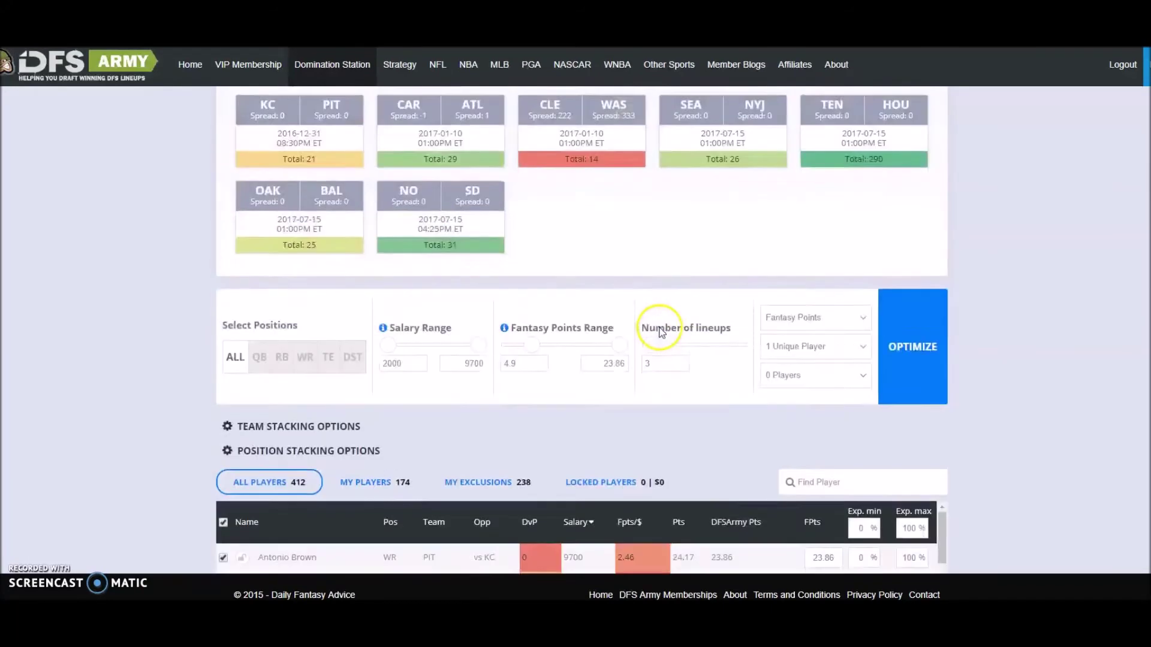
{"action": "scroll", "coordinate": [635, 312], "scroll_direction": "down", "scroll_amount": 2}
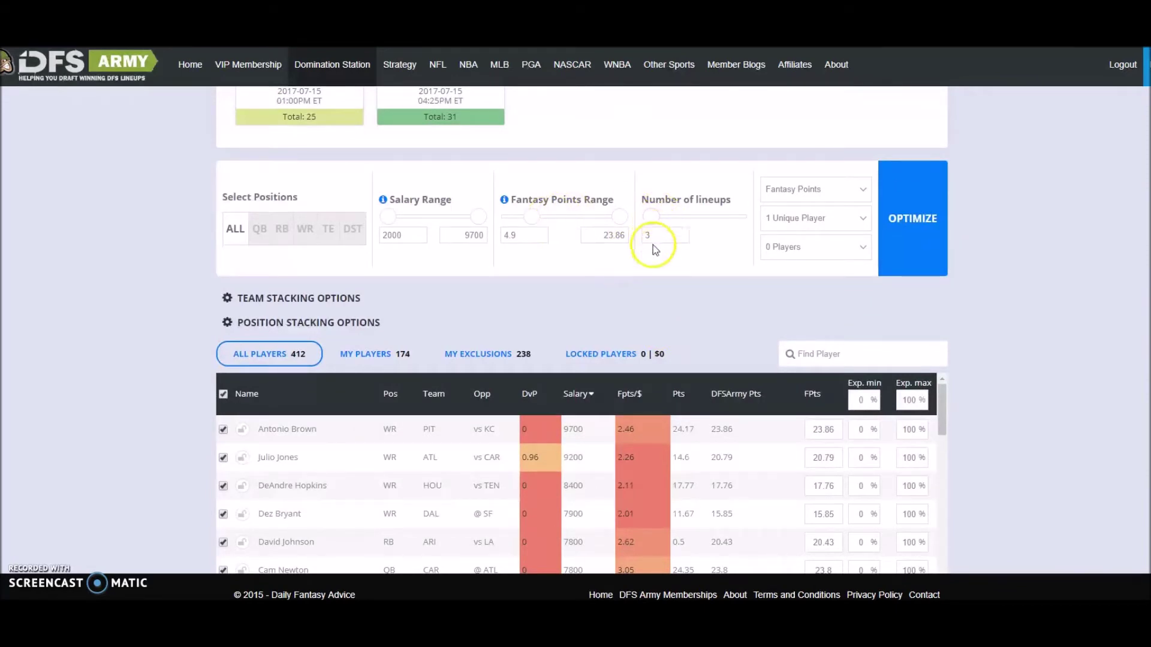
{"action": "left_click_drag", "start_coordinate": [647, 218], "coordinate": [680, 235]}
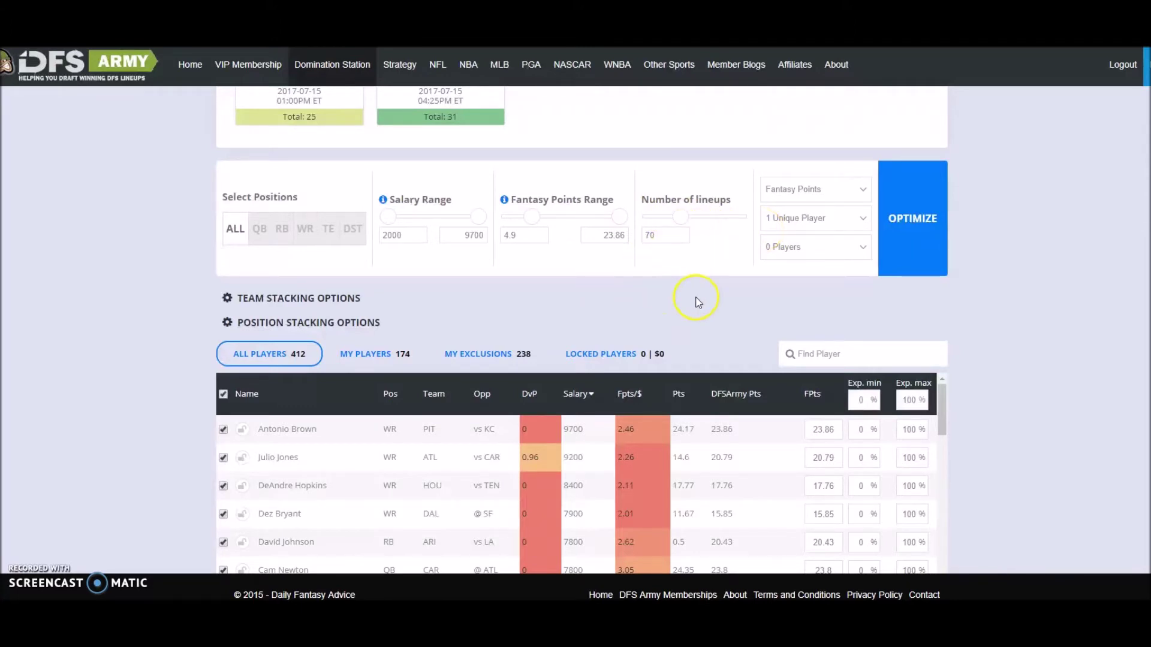
Keep Fantasy Points as the optimization basis and set Antonio Brown's FPts projection to 27.
{"action": "left_click", "coordinate": [835, 198]}
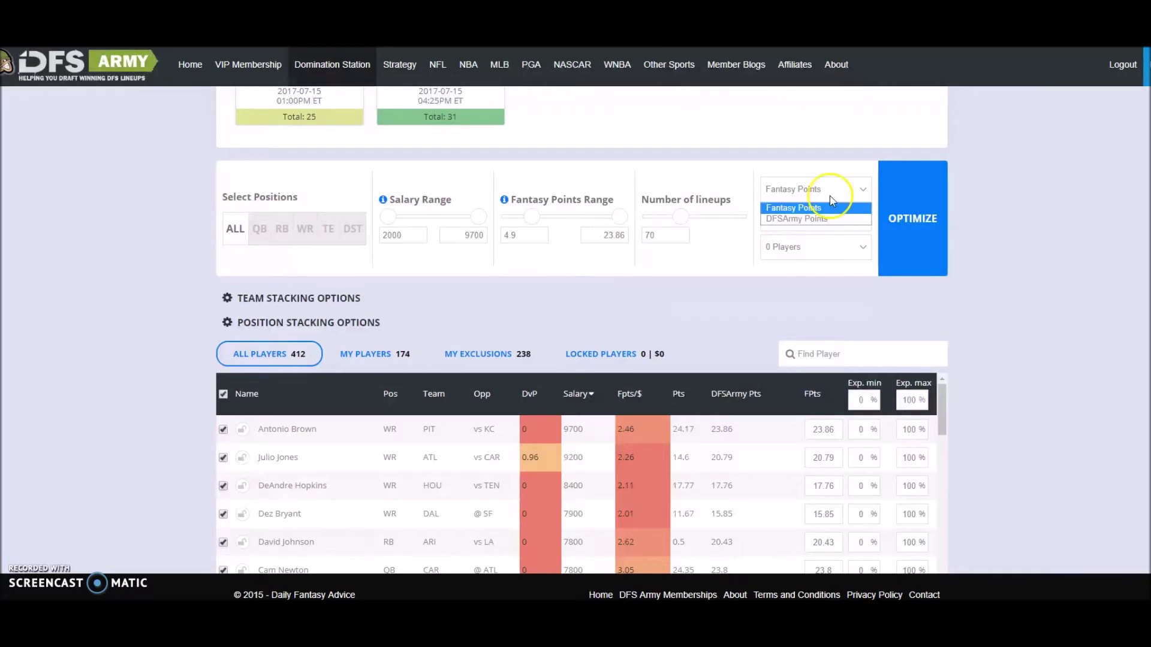
{"action": "left_click", "coordinate": [816, 215]}
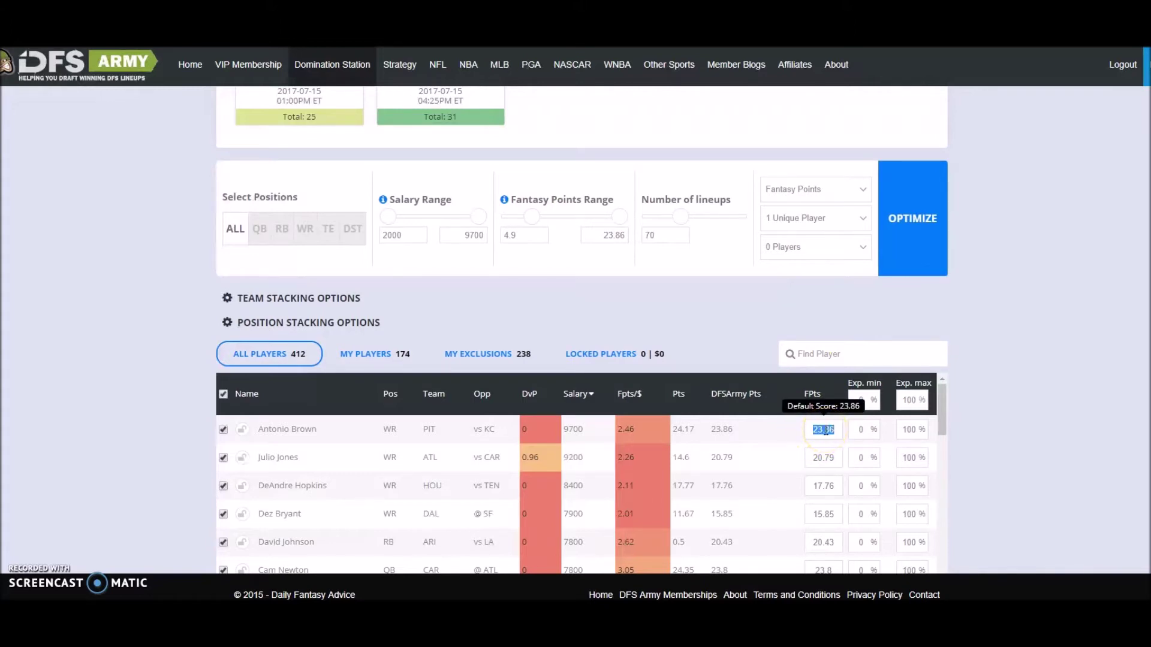
{"action": "type", "text": "27"}
{"action": "left_click", "coordinate": [709, 276]}
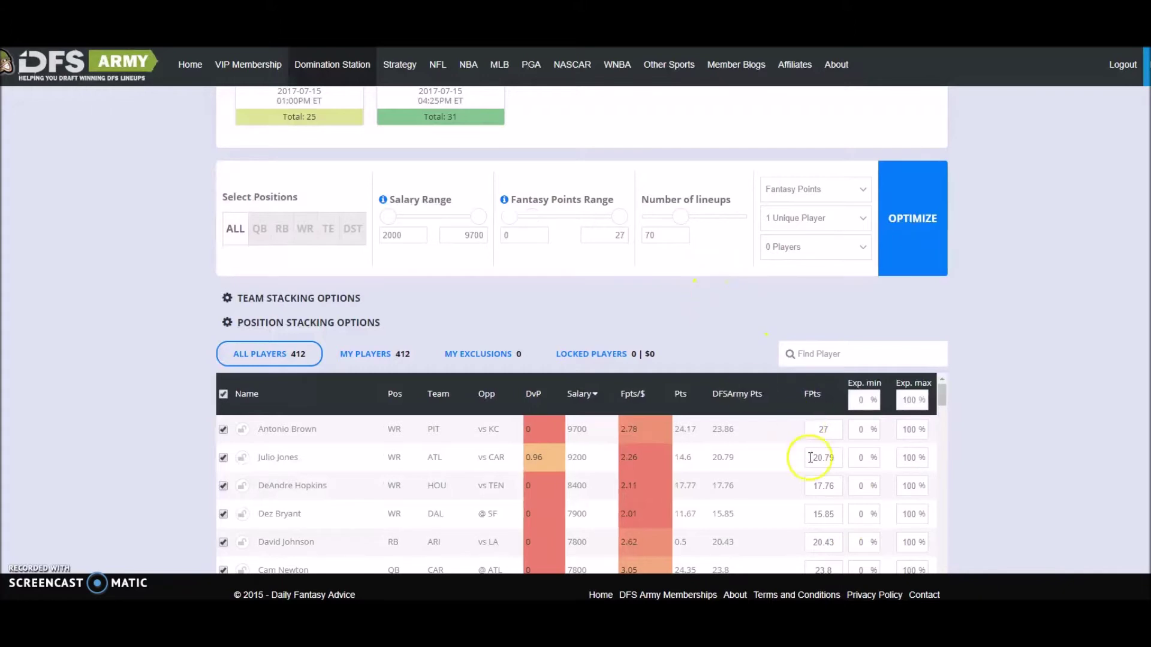
{"action": "left_click", "coordinate": [835, 431]}
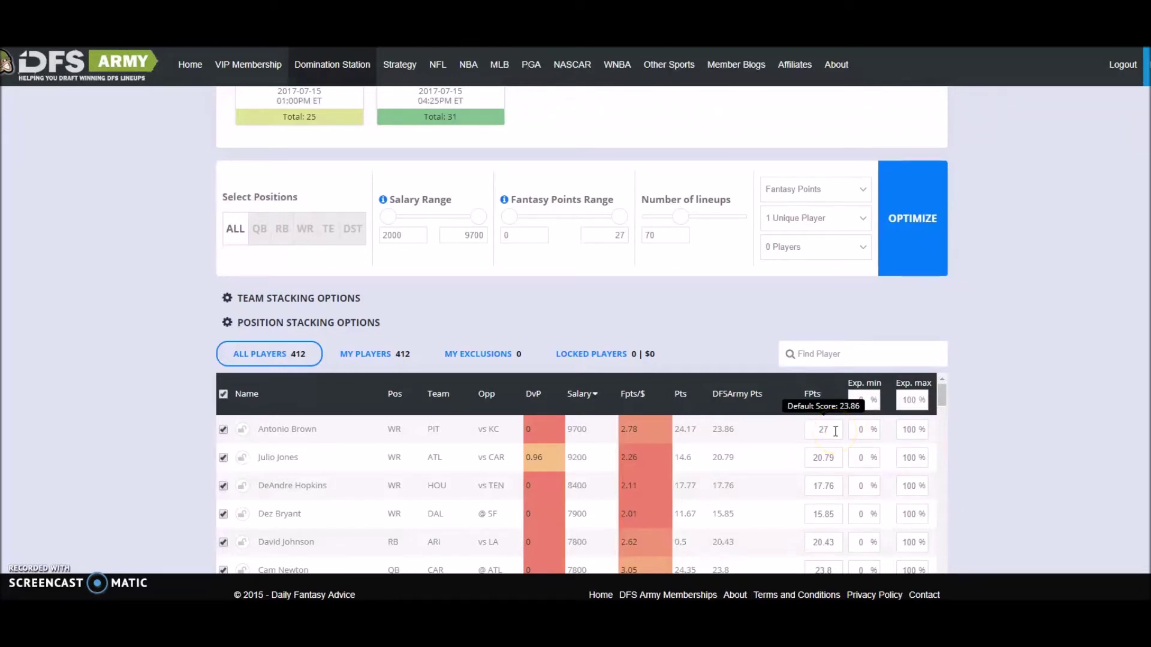
{"action": "left_click", "coordinate": [858, 267]}
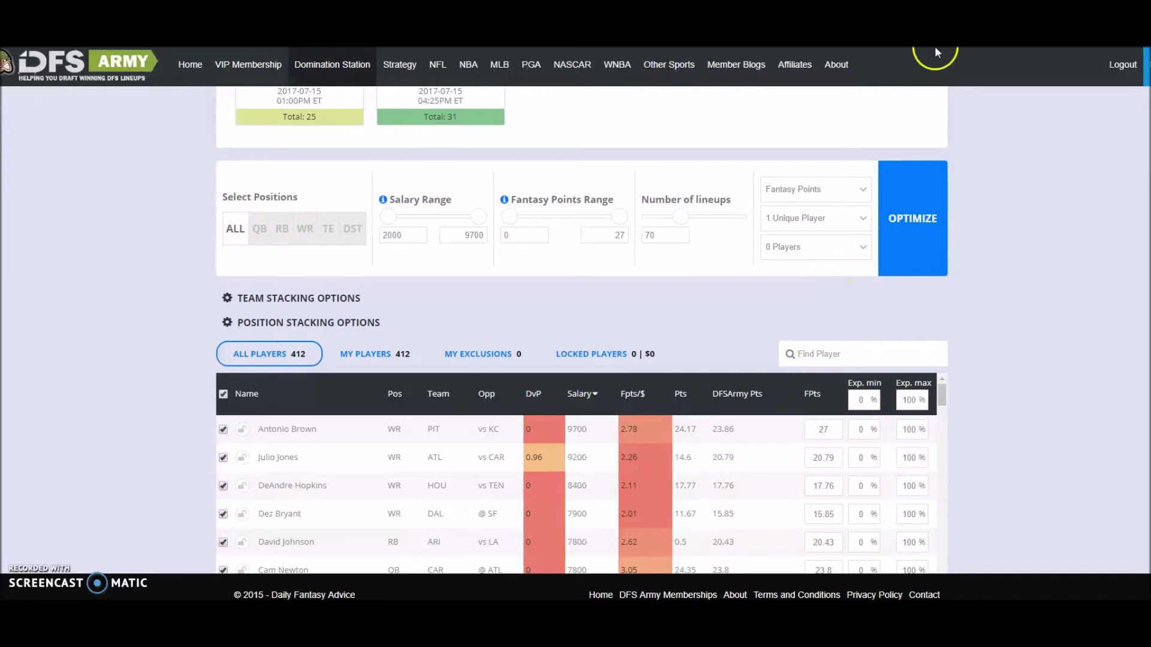
Switch the optimization basis to DFSArmy Points and back to Fantasy Points, and look over the projection columns in the player list.
{"action": "left_click", "coordinate": [839, 189]}
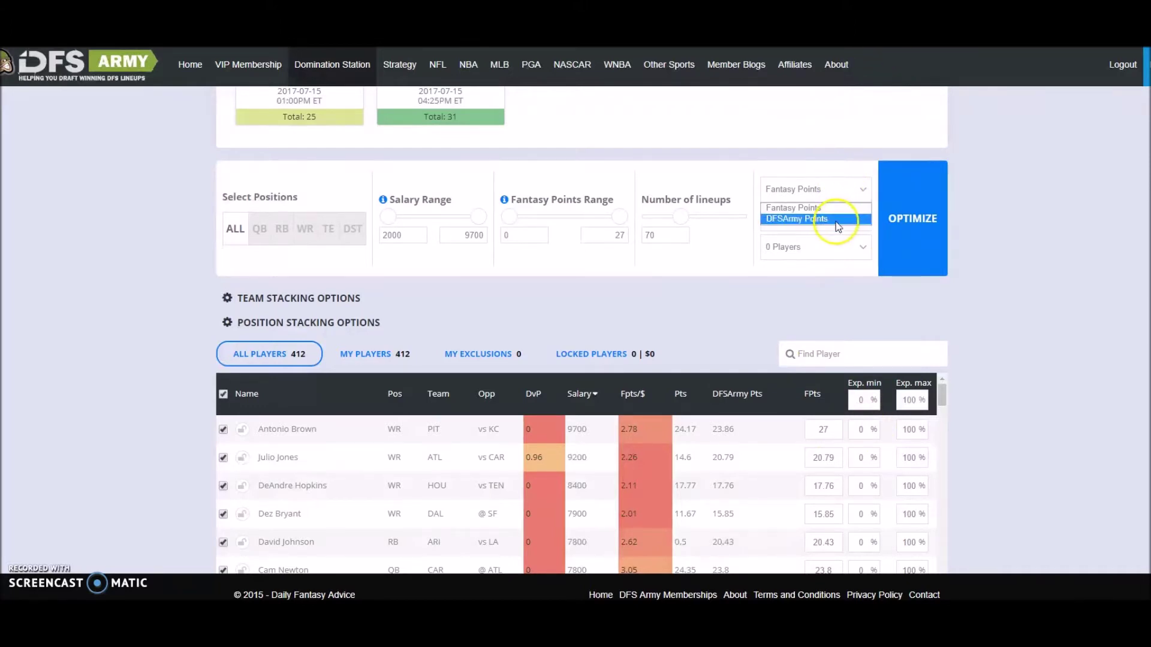
{"action": "left_click", "coordinate": [836, 220]}
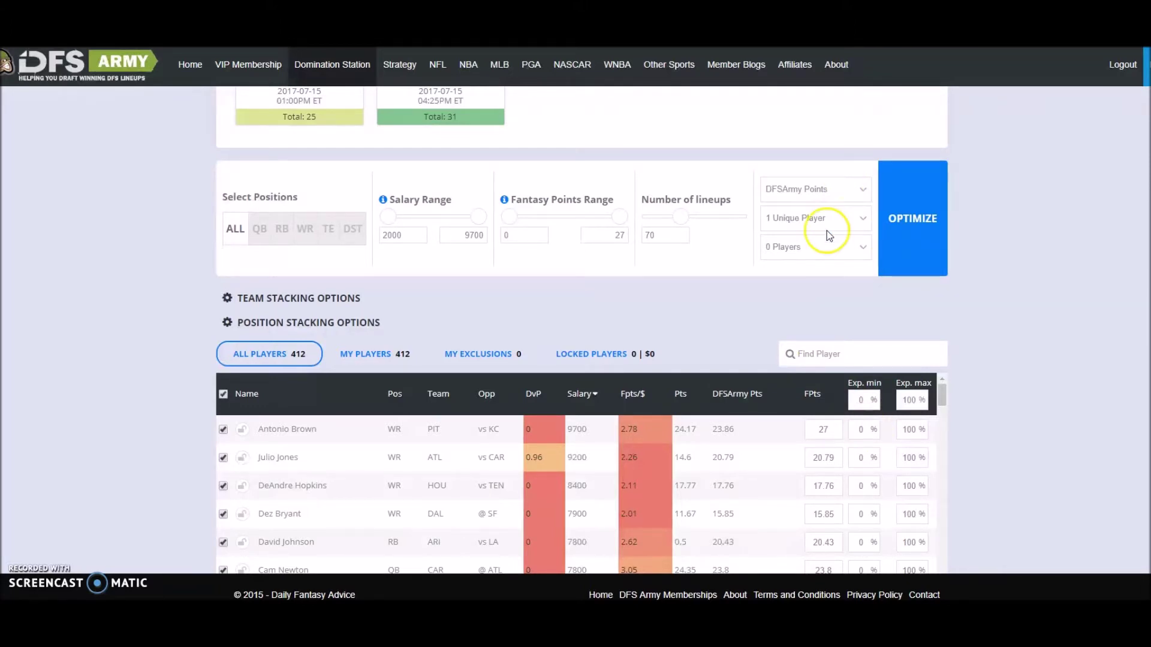
{"action": "left_click", "coordinate": [842, 188]}
{"action": "left_click", "coordinate": [837, 206]}
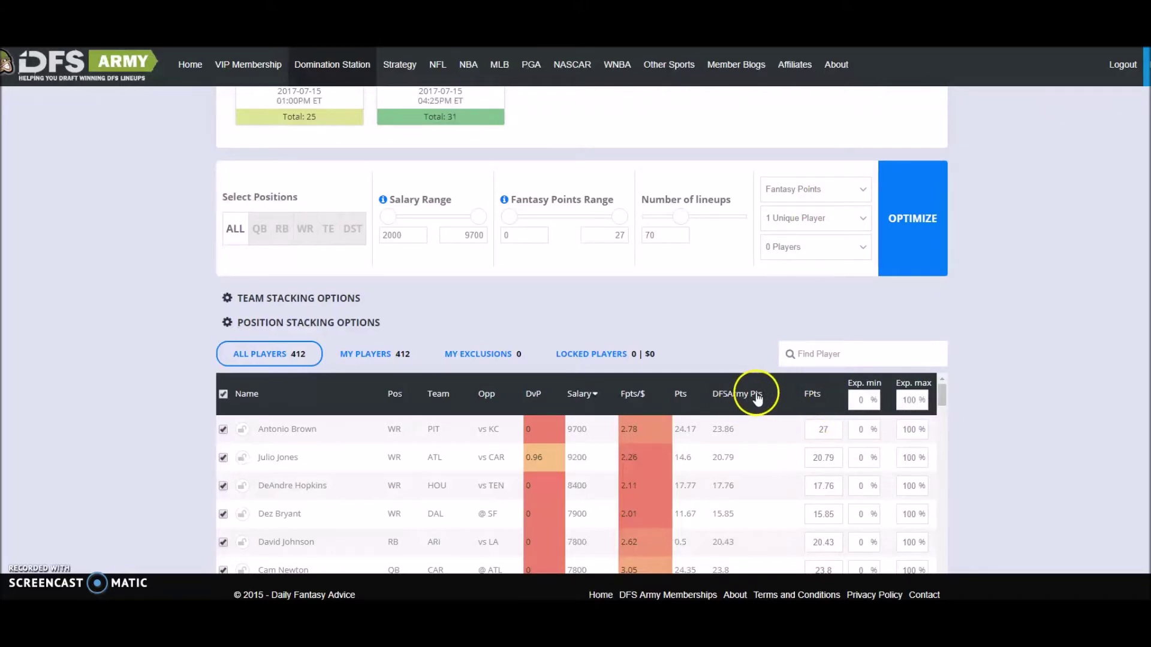
{"action": "scroll", "coordinate": [779, 425], "scroll_direction": "down", "scroll_amount": 2}
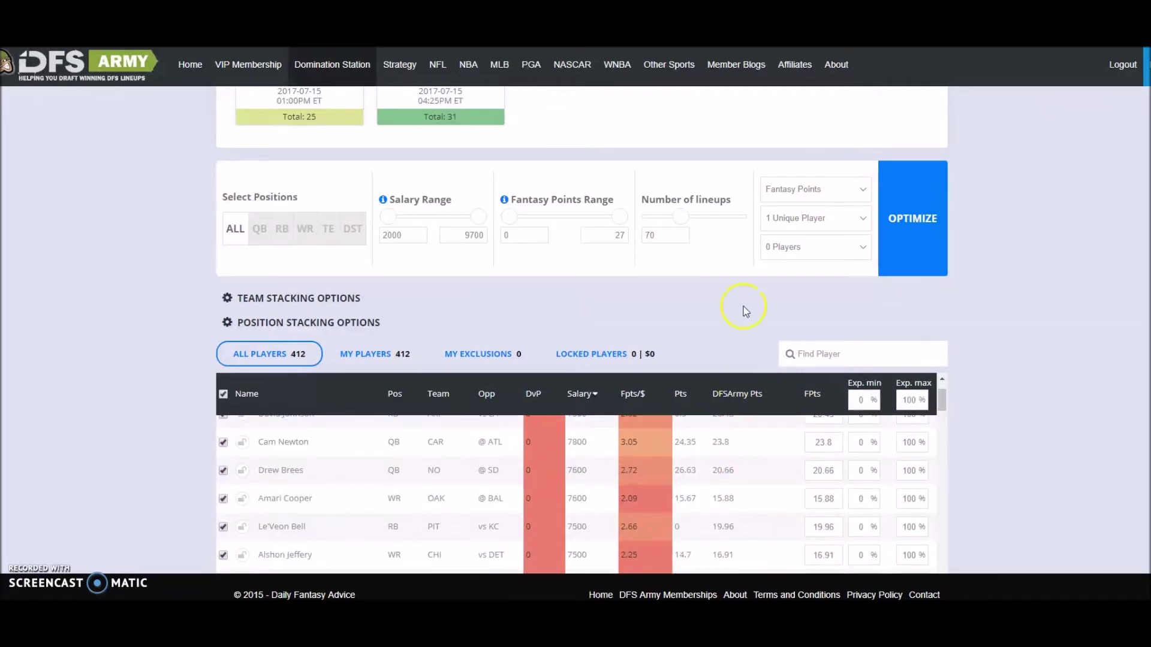
{"action": "scroll", "coordinate": [749, 309], "scroll_direction": "down", "scroll_amount": 2}
{"action": "scroll", "coordinate": [754, 353], "scroll_direction": "up", "scroll_amount": 2}
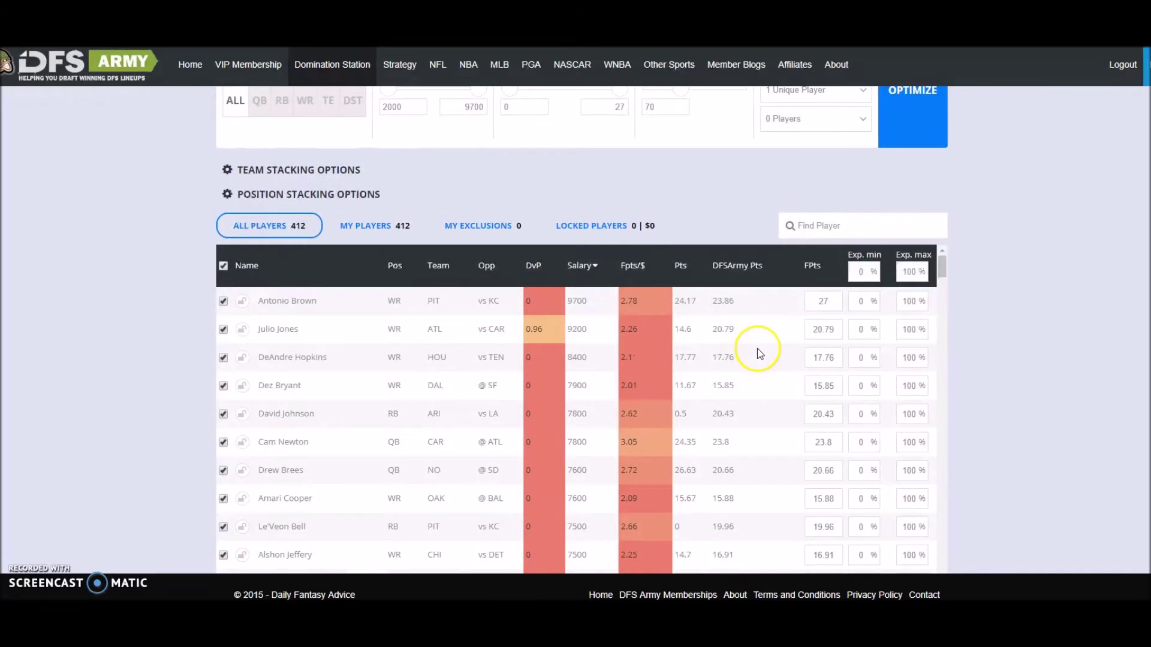
{"action": "scroll", "coordinate": [912, 258], "scroll_direction": "up", "scroll_amount": 1}
{"action": "scroll", "coordinate": [899, 267], "scroll_direction": "up", "scroll_amount": 1}
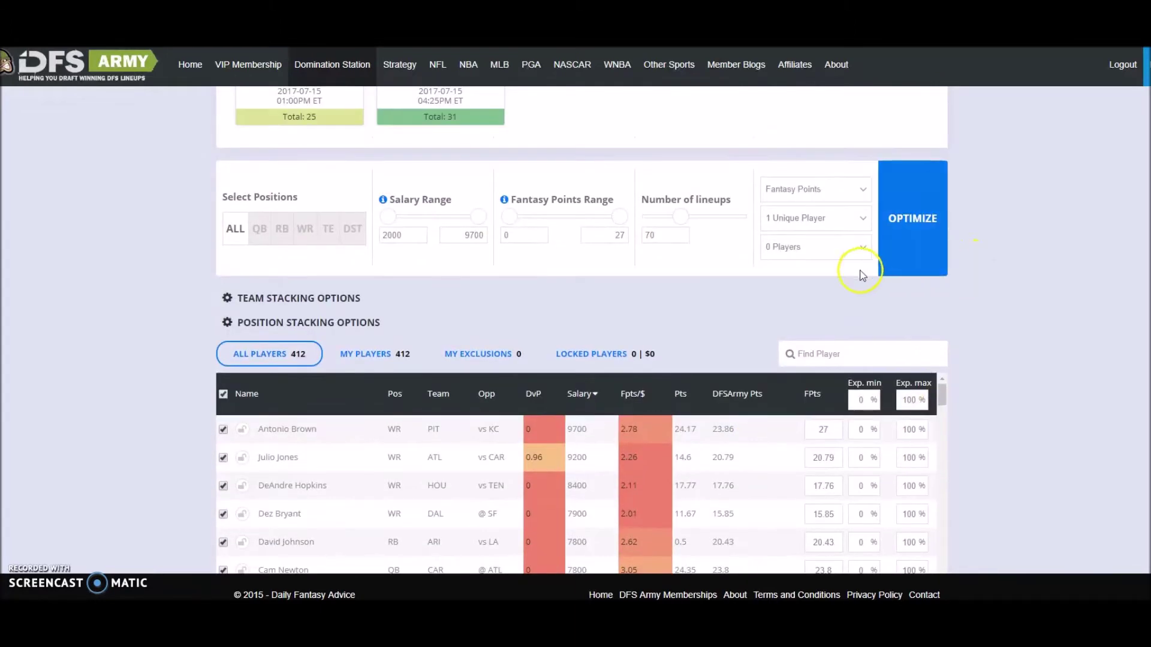
Change the lineup uniqueness setting to 2 Unique Players and return it to 1 Unique Player.
{"action": "left_click", "coordinate": [845, 224]}
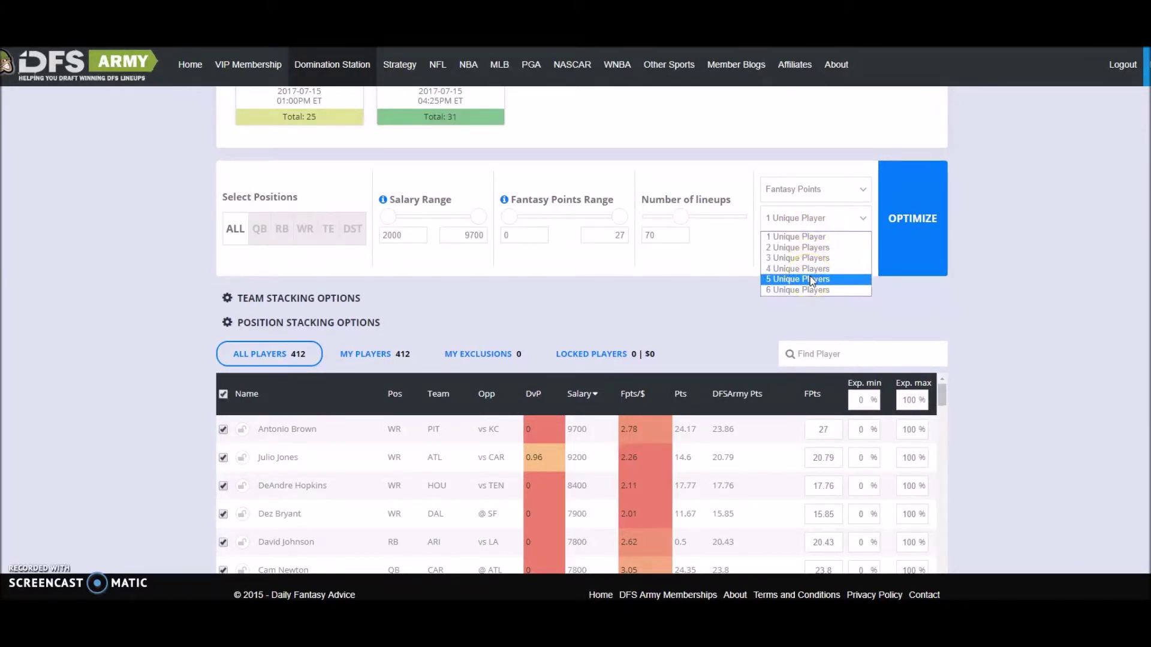
{"action": "left_click", "coordinate": [823, 239]}
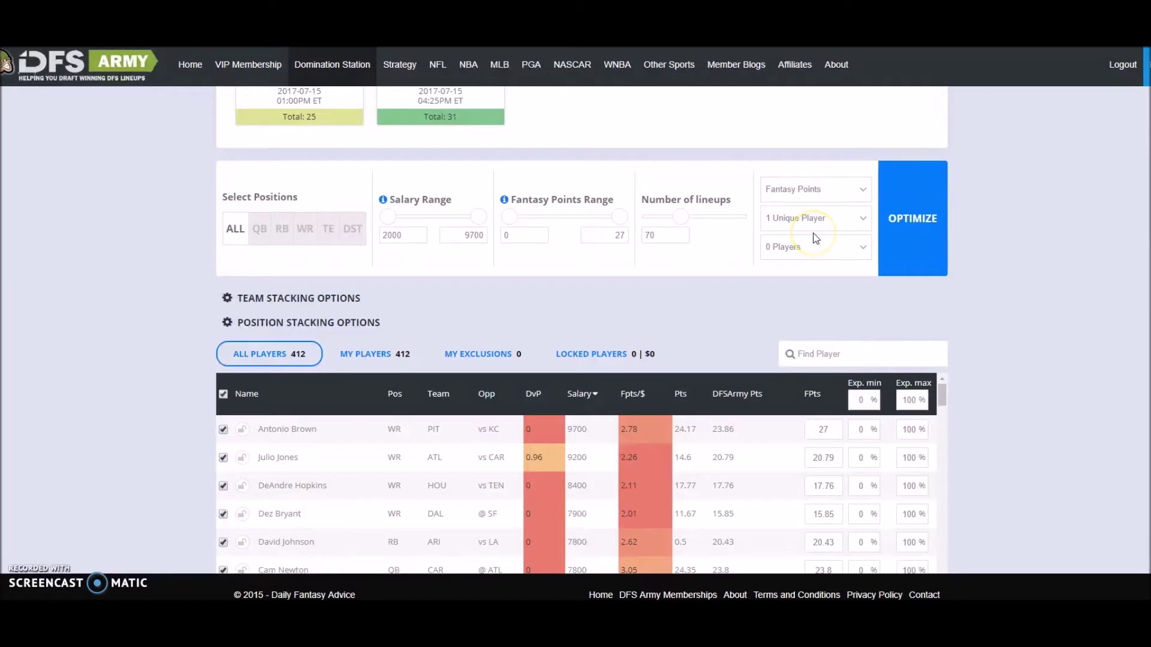
{"action": "left_click", "coordinate": [810, 220]}
{"action": "left_click", "coordinate": [806, 247]}
{"action": "left_click", "coordinate": [782, 218]}
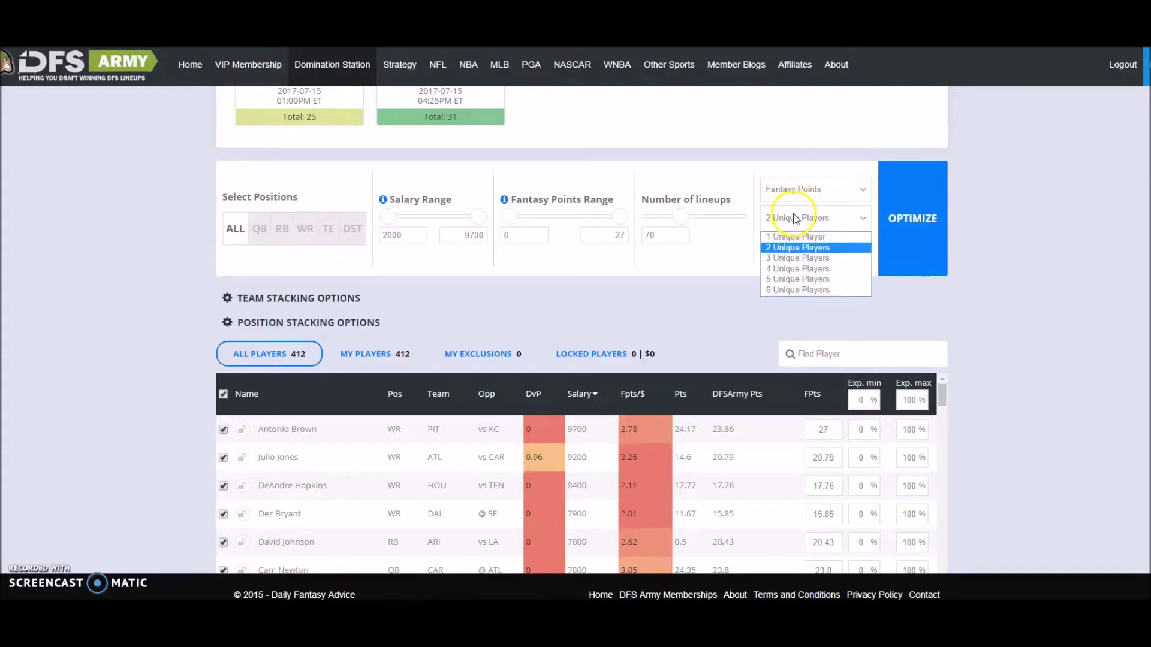
{"action": "left_click", "coordinate": [797, 249]}
{"action": "left_click", "coordinate": [797, 237]}
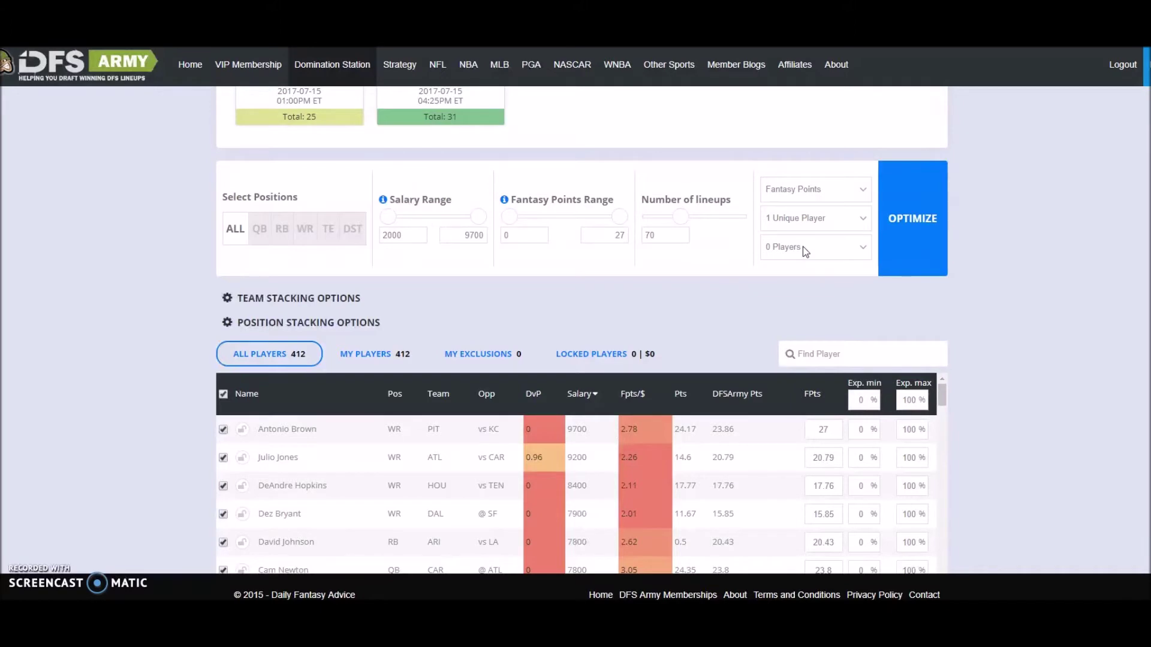
Try the lineup uniqueness setting at 4 Unique Players and restore it to 1 Unique Player.
{"action": "left_click", "coordinate": [811, 219]}
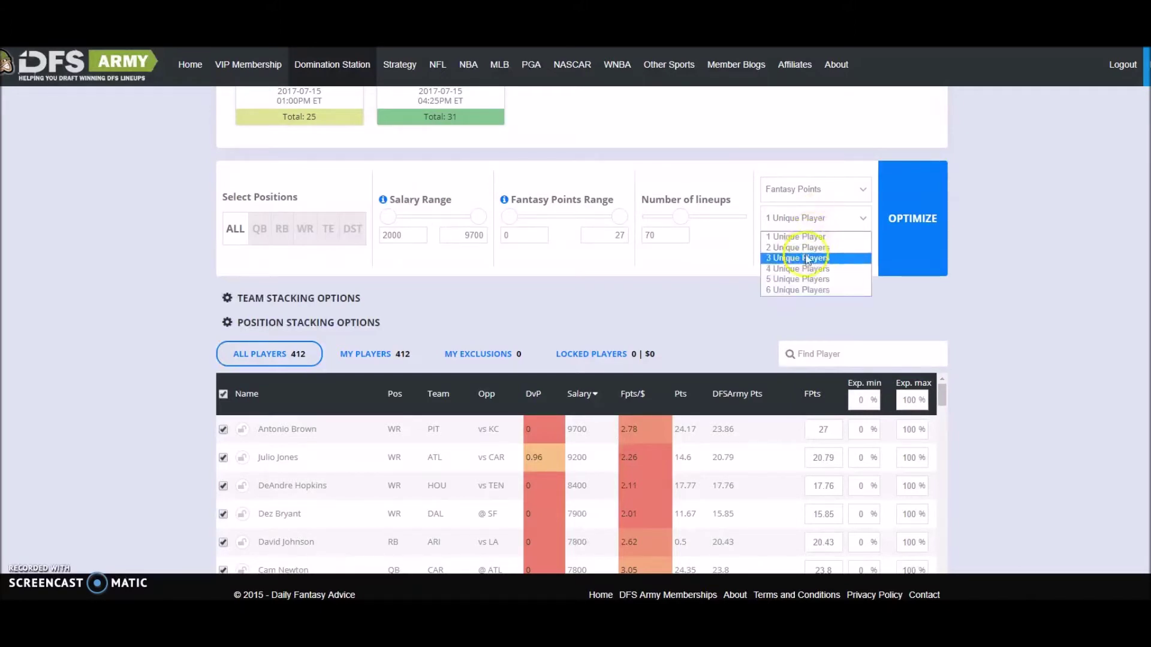
{"action": "left_click", "coordinate": [804, 269]}
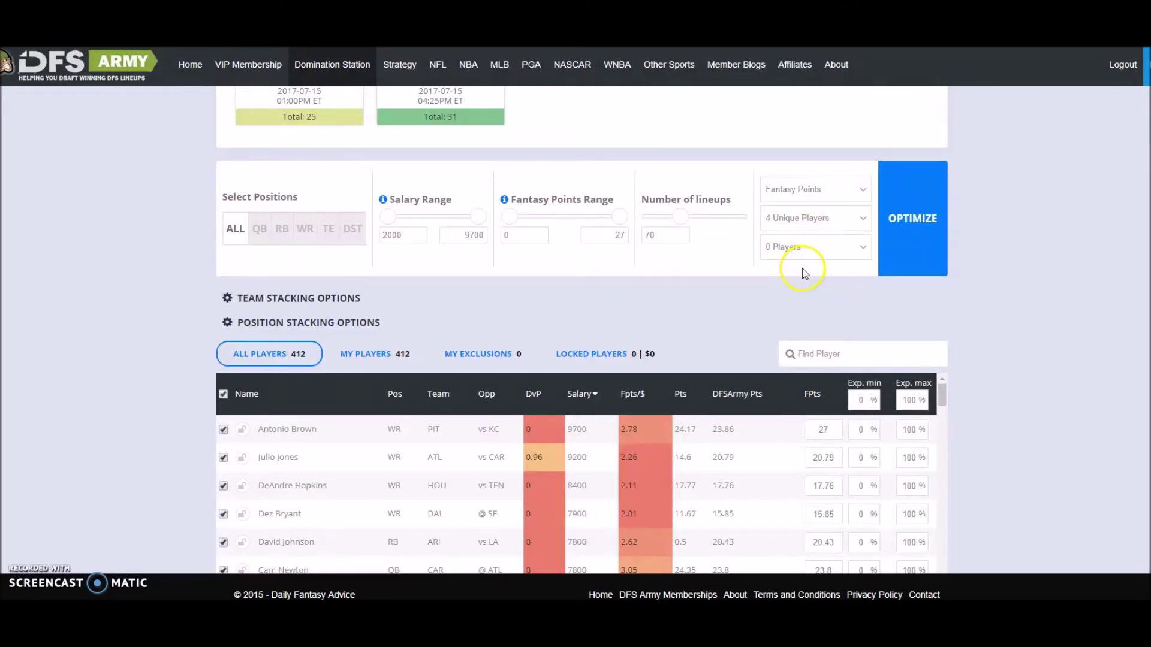
{"action": "left_click", "coordinate": [828, 228]}
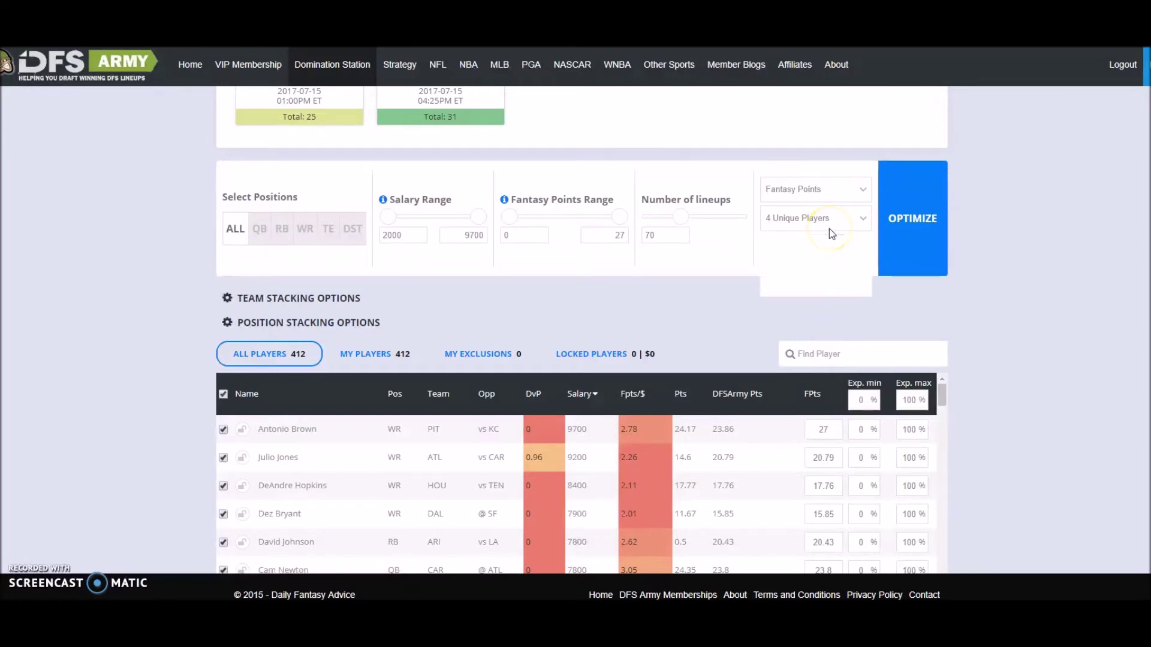
{"action": "left_click", "coordinate": [819, 236]}
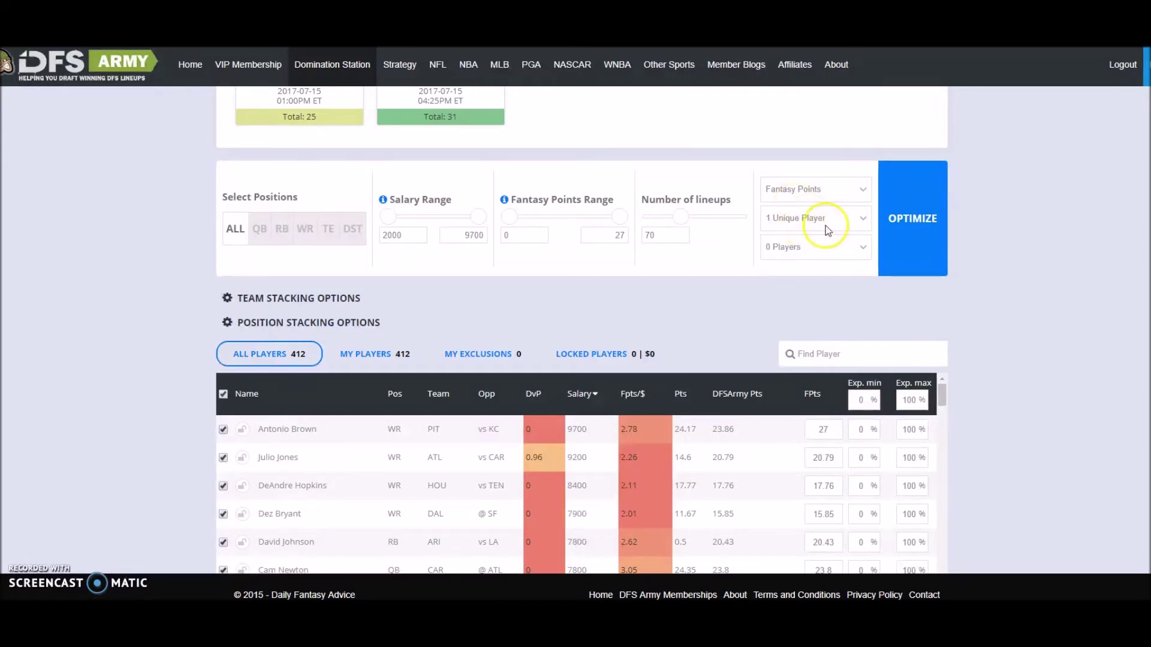
Run the optimizer for 1 lineup and review the generated lineup below the player list.
{"action": "left_click", "coordinate": [900, 219]}
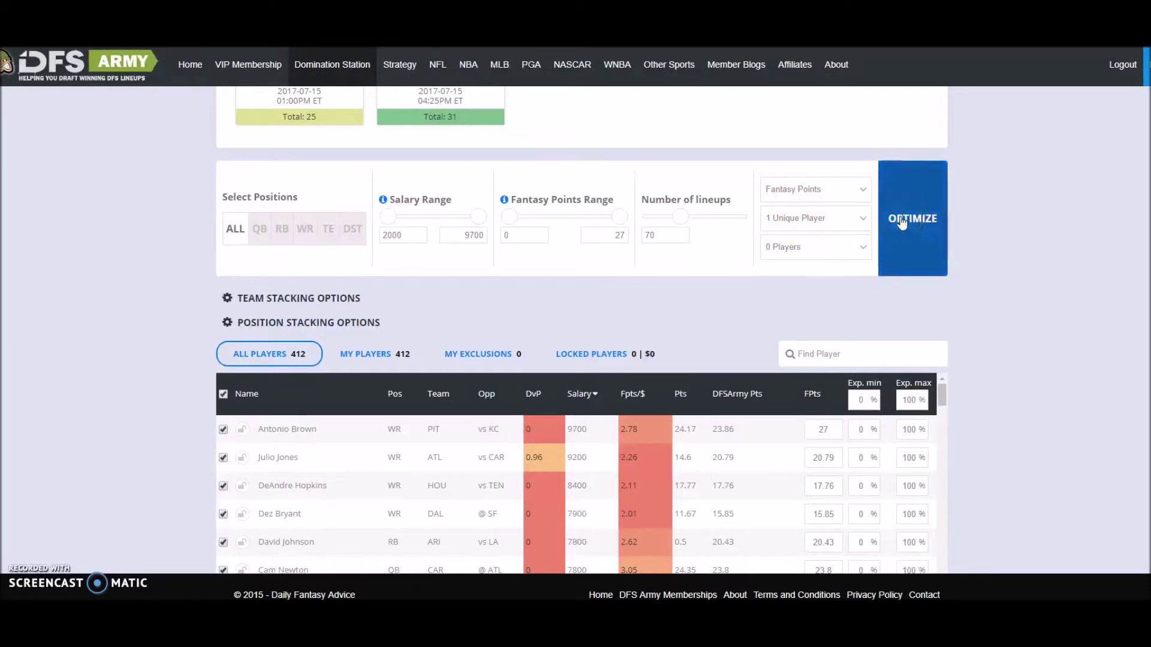
{"action": "left_click", "coordinate": [682, 204]}
{"action": "left_click_drag", "start_coordinate": [682, 204], "coordinate": [634, 222]}
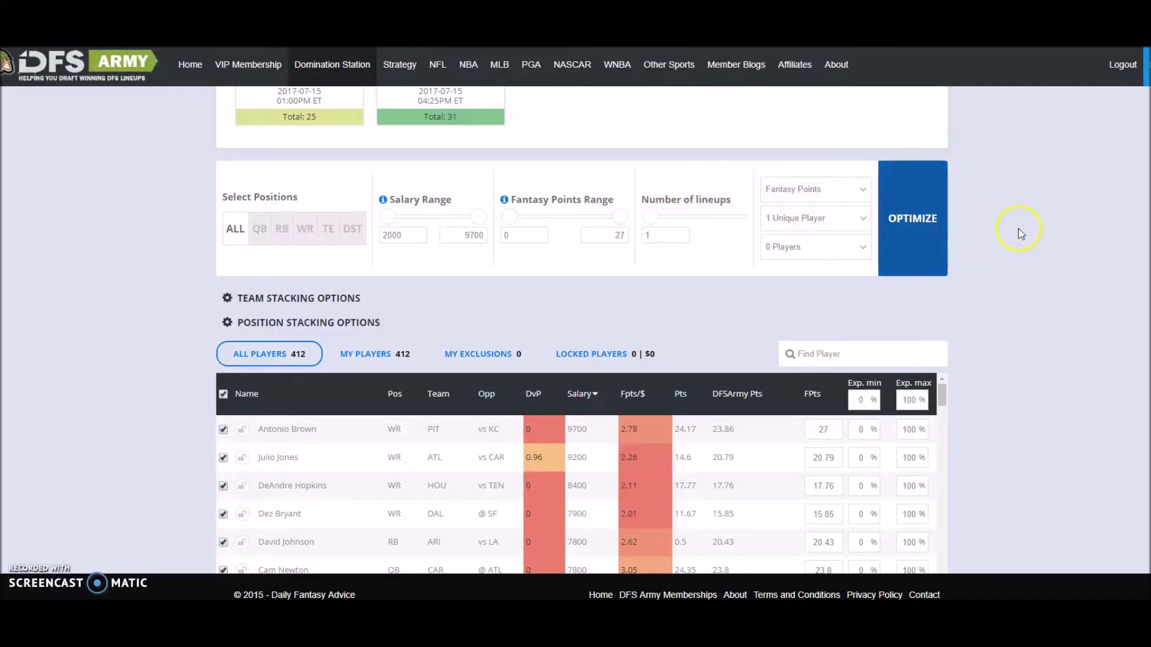
{"action": "scroll", "coordinate": [1019, 231], "scroll_direction": "down", "scroll_amount": 6}
{"action": "scroll", "coordinate": [990, 242], "scroll_direction": "up", "scroll_amount": 6}
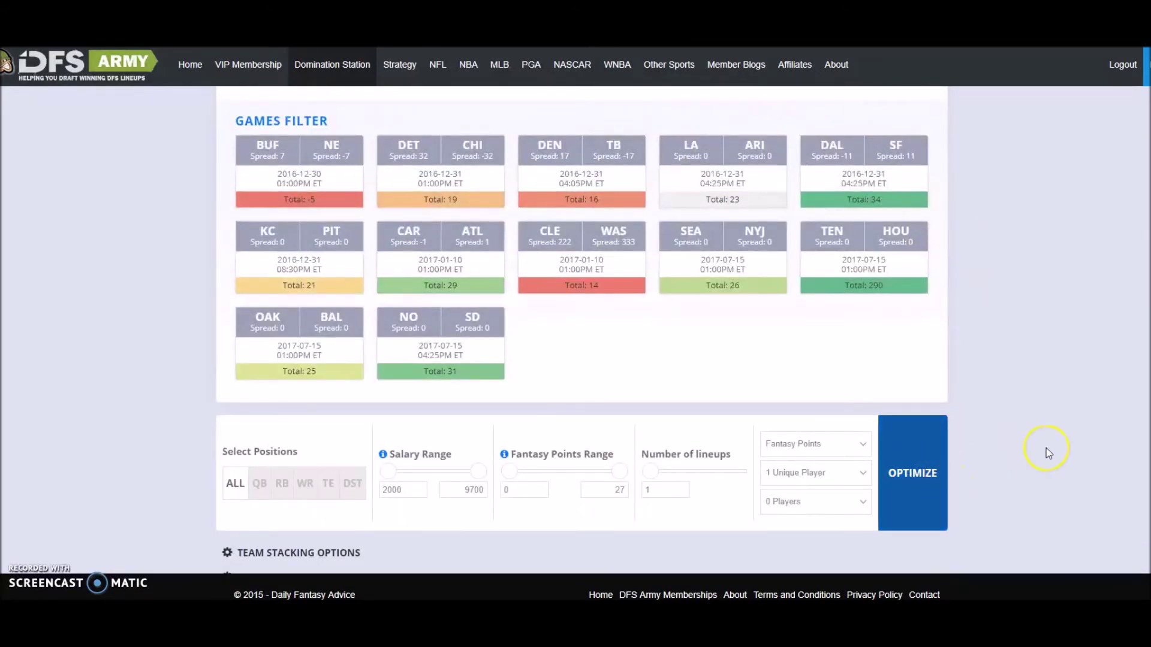
{"action": "scroll", "coordinate": [1046, 448], "scroll_direction": "down", "scroll_amount": 6}
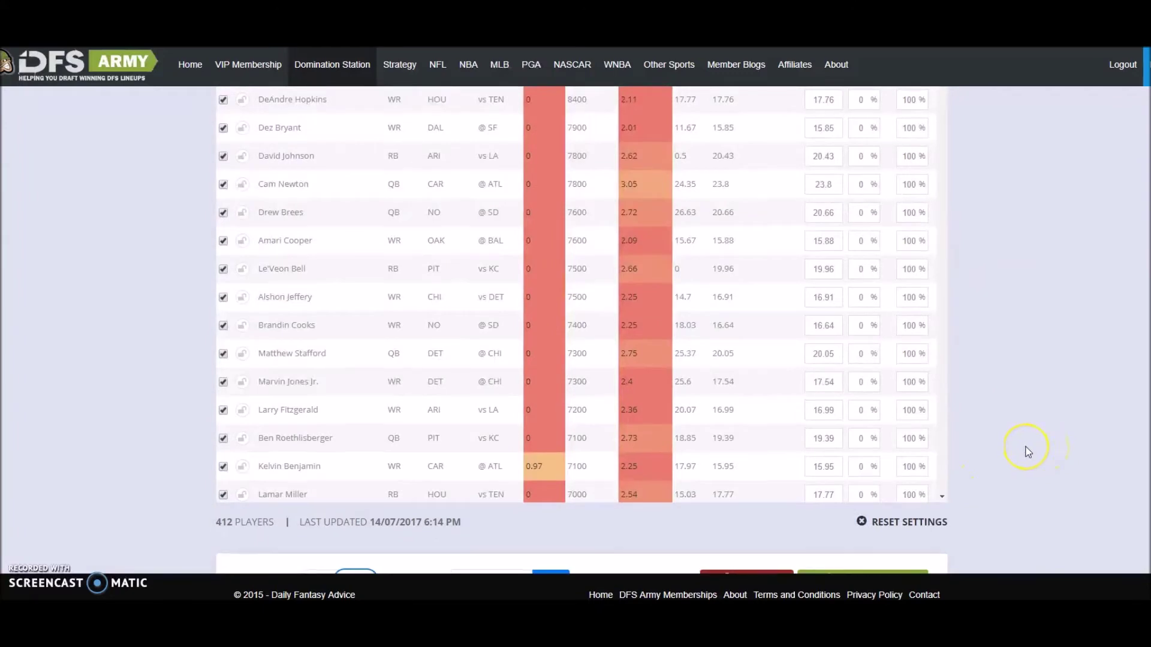
{"action": "scroll", "coordinate": [1025, 452], "scroll_direction": "down", "scroll_amount": 6}
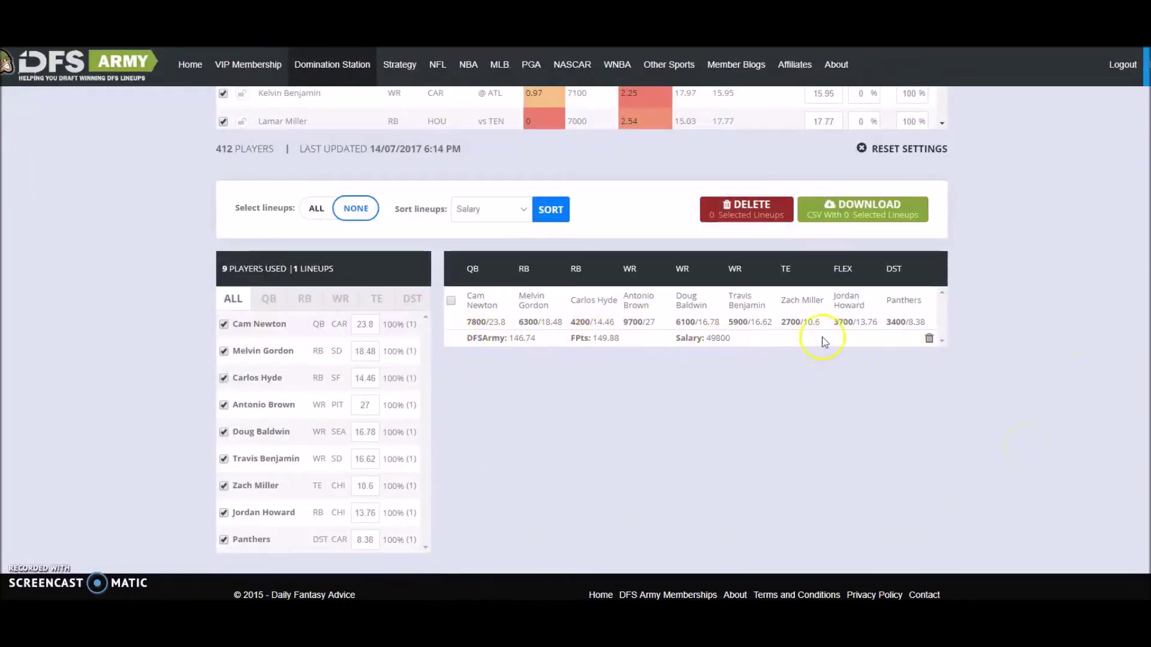
Set the number of lineups to 113.
{"action": "scroll", "coordinate": [1048, 360], "scroll_direction": "up", "scroll_amount": 5}
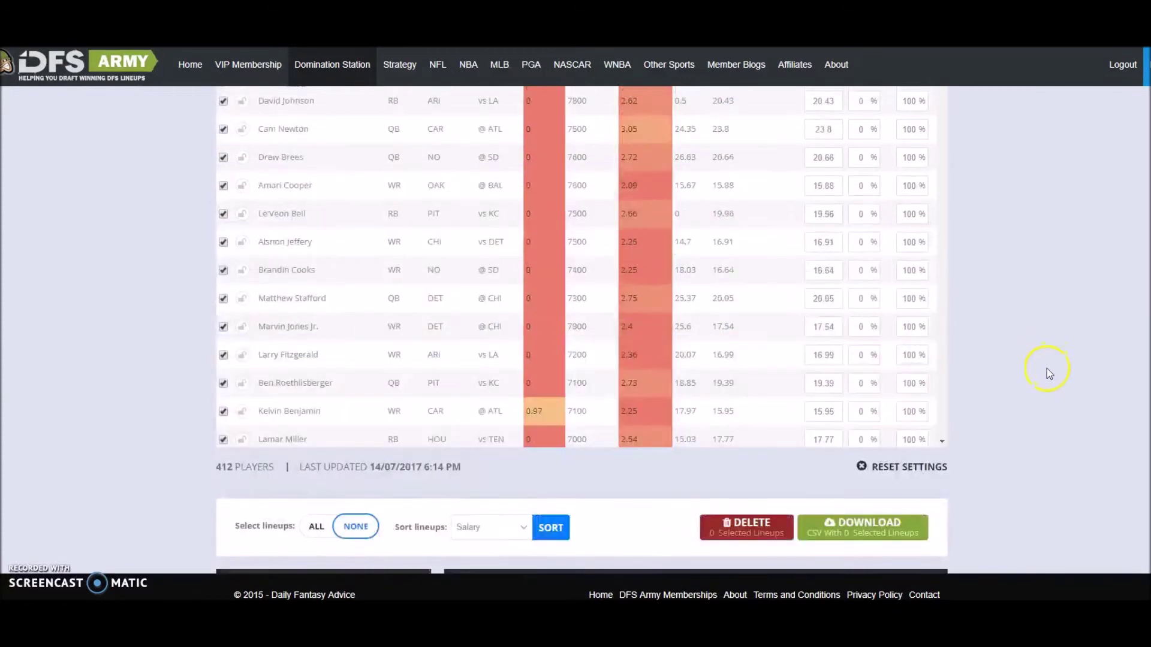
{"action": "scroll", "coordinate": [1047, 365], "scroll_direction": "up", "scroll_amount": 6}
{"action": "mouse_move", "coordinate": [680, 300]}
{"action": "left_mouse_down"}
{"action": "mouse_move", "coordinate": [711, 296]}
{"action": "mouse_move", "coordinate": [695, 296]}
{"action": "left_mouse_up"}
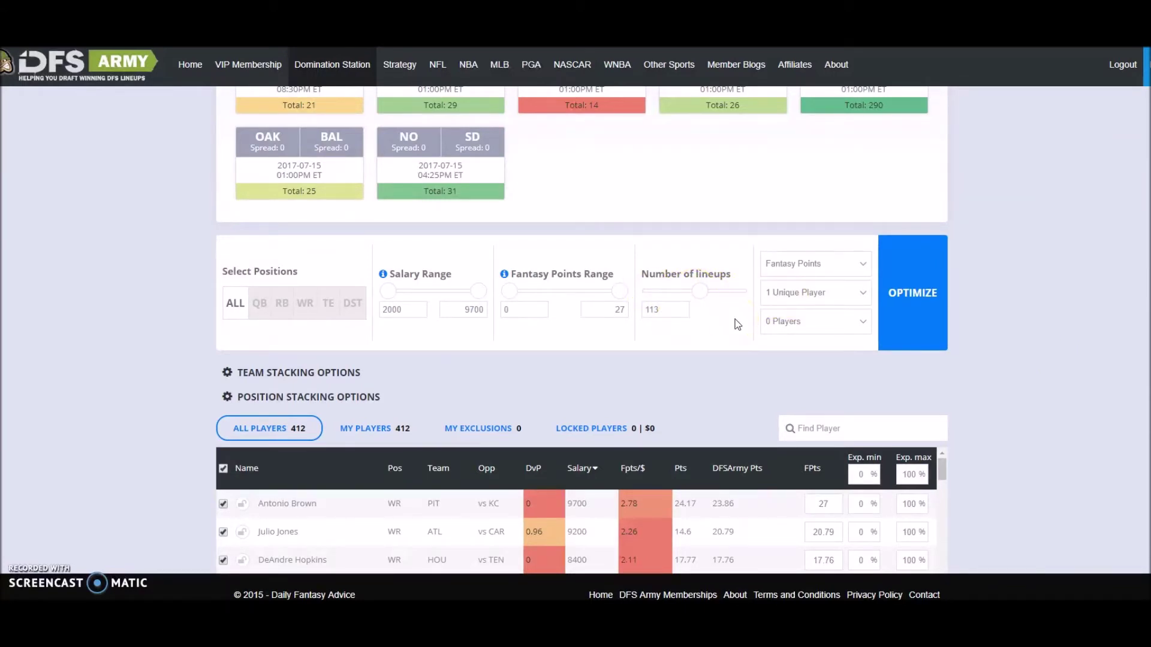
{"action": "left_click", "coordinate": [938, 324]}
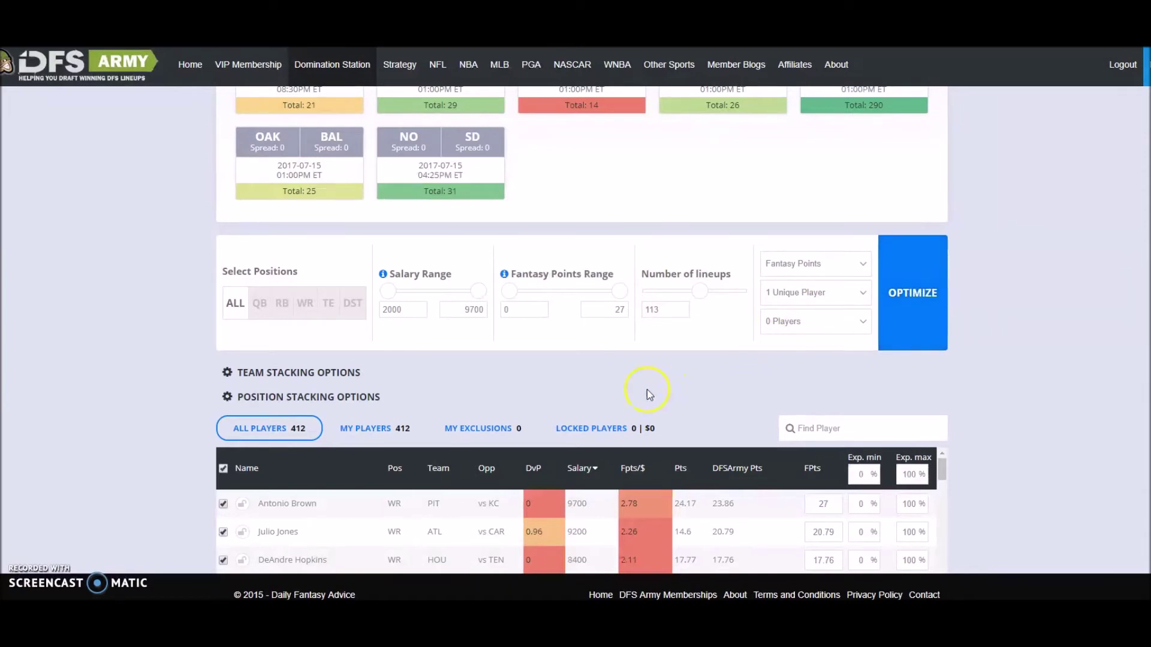
Open the team stacking options and set the new rule to use at most 2 players.
{"action": "scroll", "coordinate": [701, 348], "scroll_direction": "down", "scroll_amount": 1}
{"action": "scroll", "coordinate": [701, 348], "scroll_direction": "down", "scroll_amount": 3}
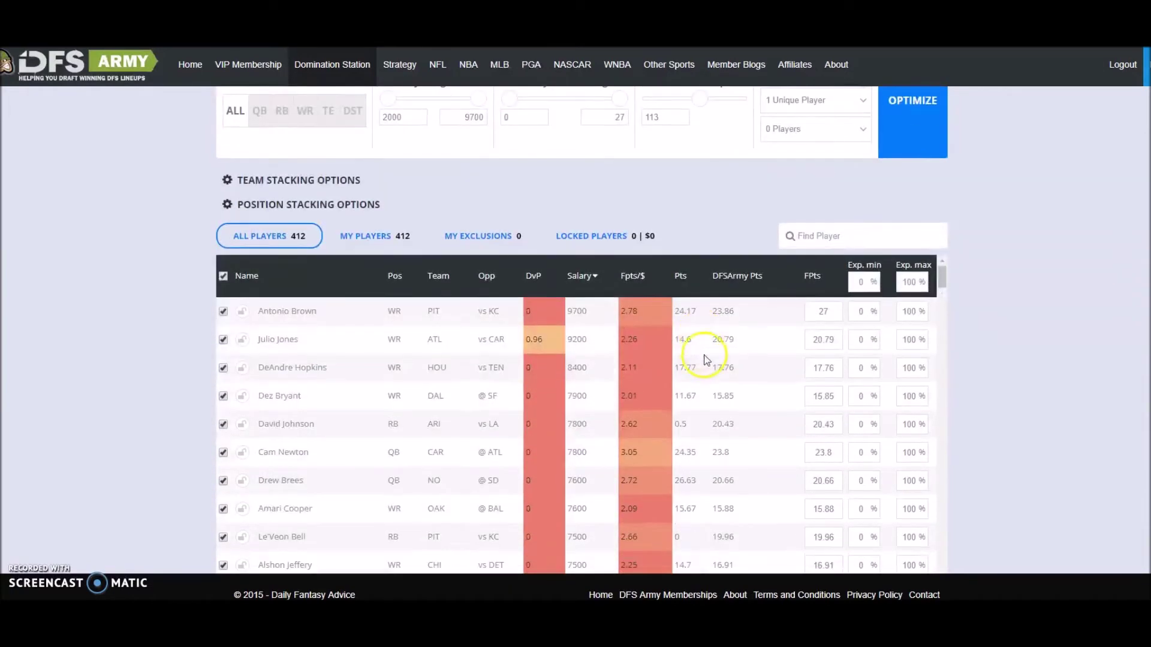
{"action": "left_click", "coordinate": [308, 182]}
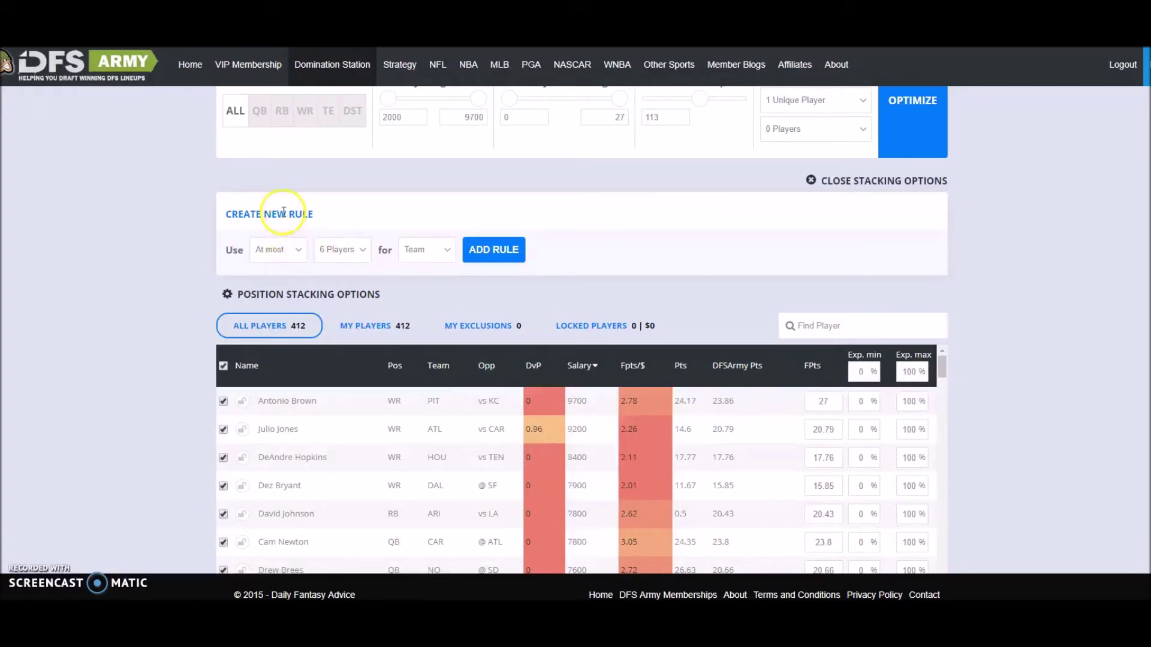
{"action": "left_click", "coordinate": [905, 181]}
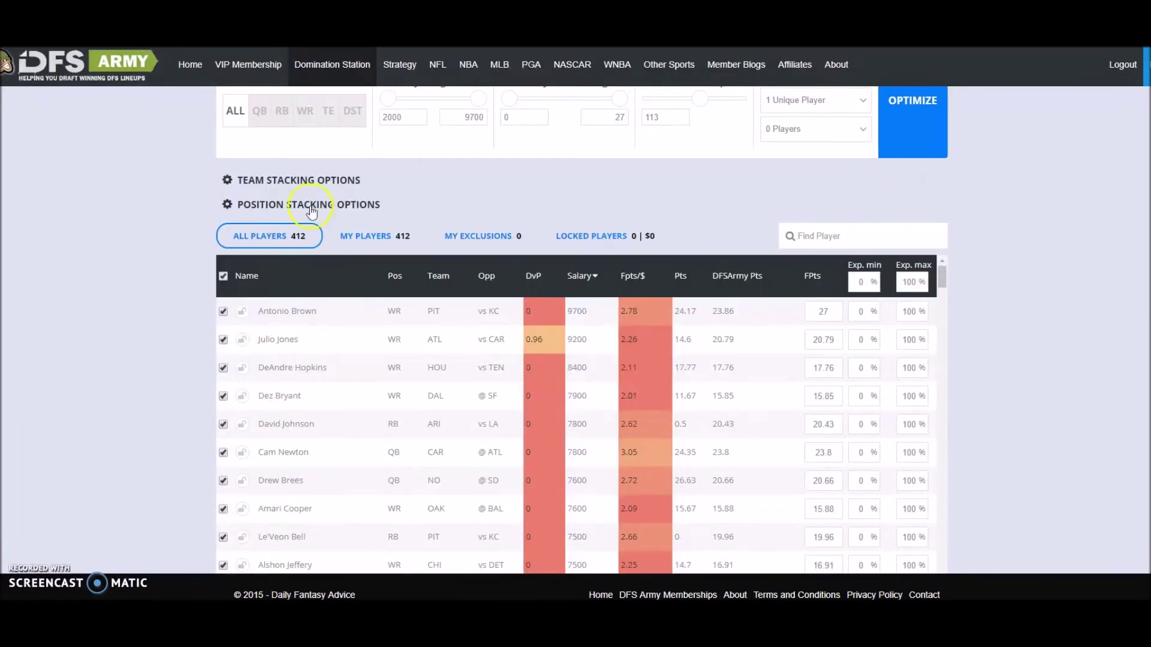
{"action": "left_click", "coordinate": [279, 180]}
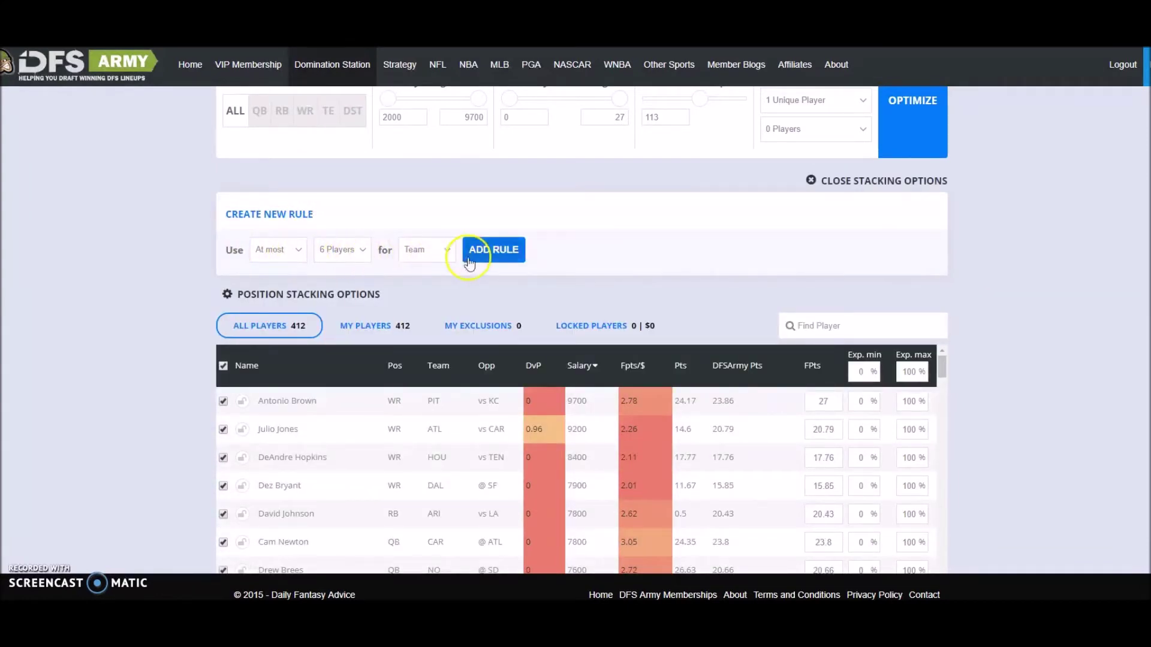
{"action": "left_click", "coordinate": [435, 250]}
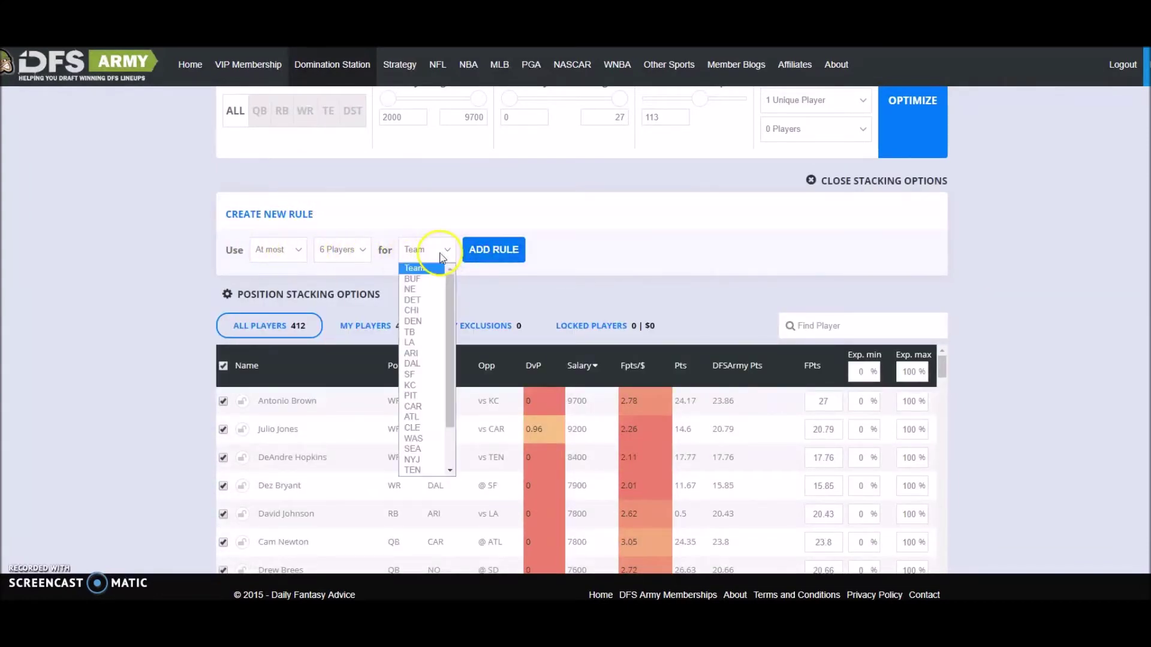
{"action": "left_click", "coordinate": [285, 250]}
{"action": "left_click", "coordinate": [274, 290]}
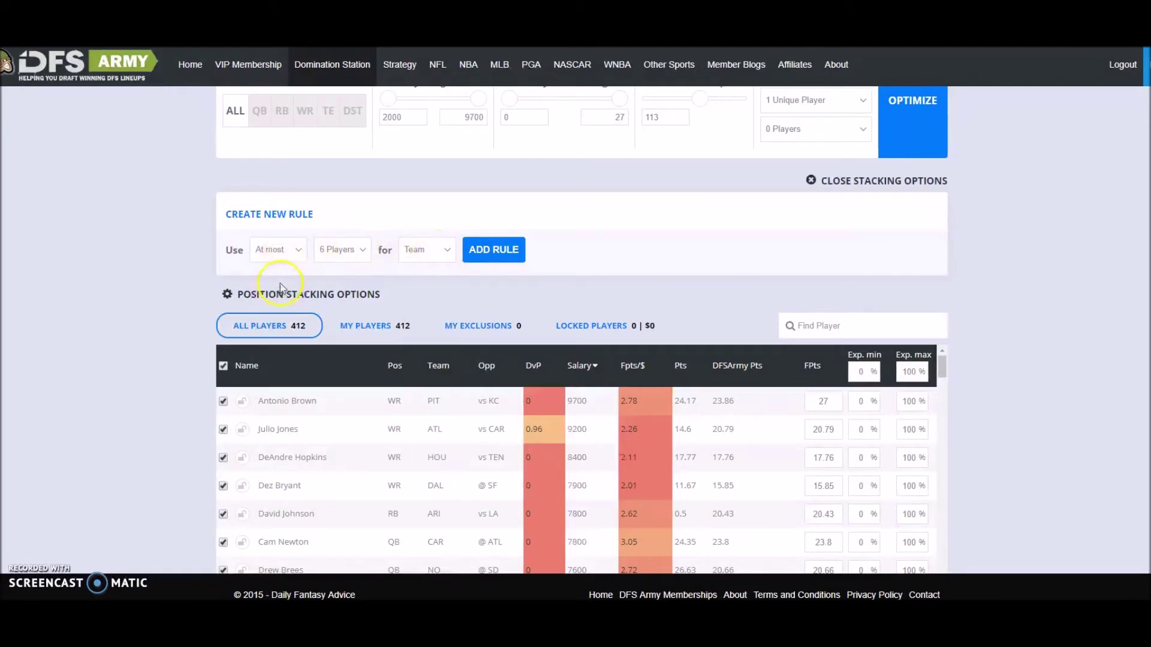
{"action": "left_click", "coordinate": [347, 257]}
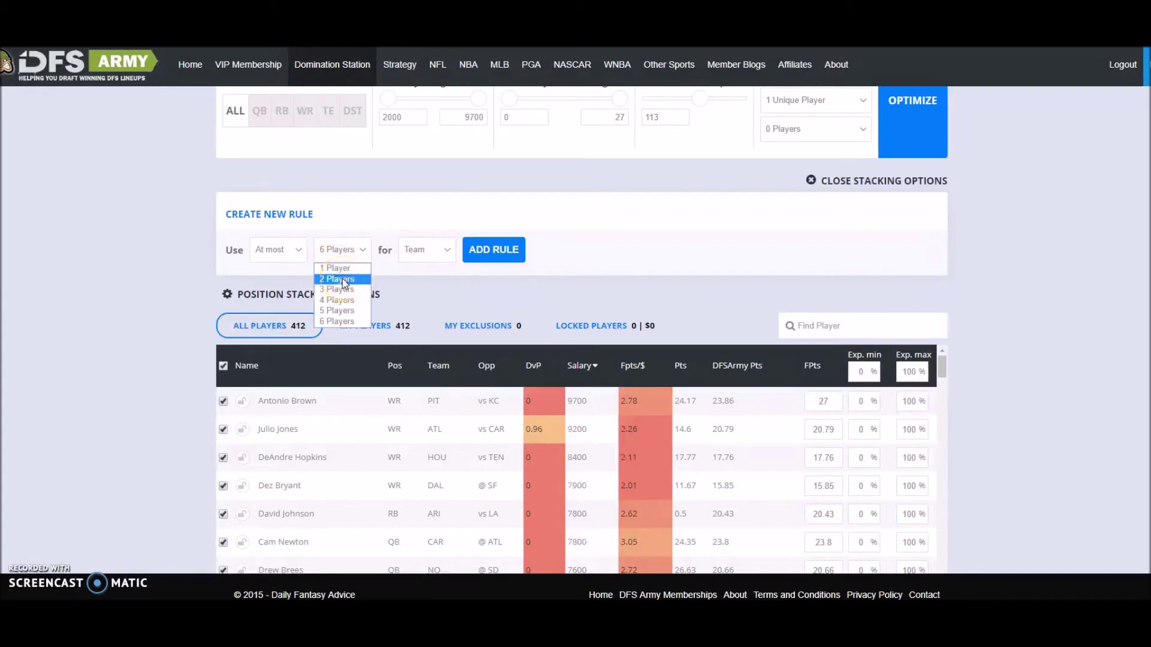
{"action": "left_click", "coordinate": [345, 280]}
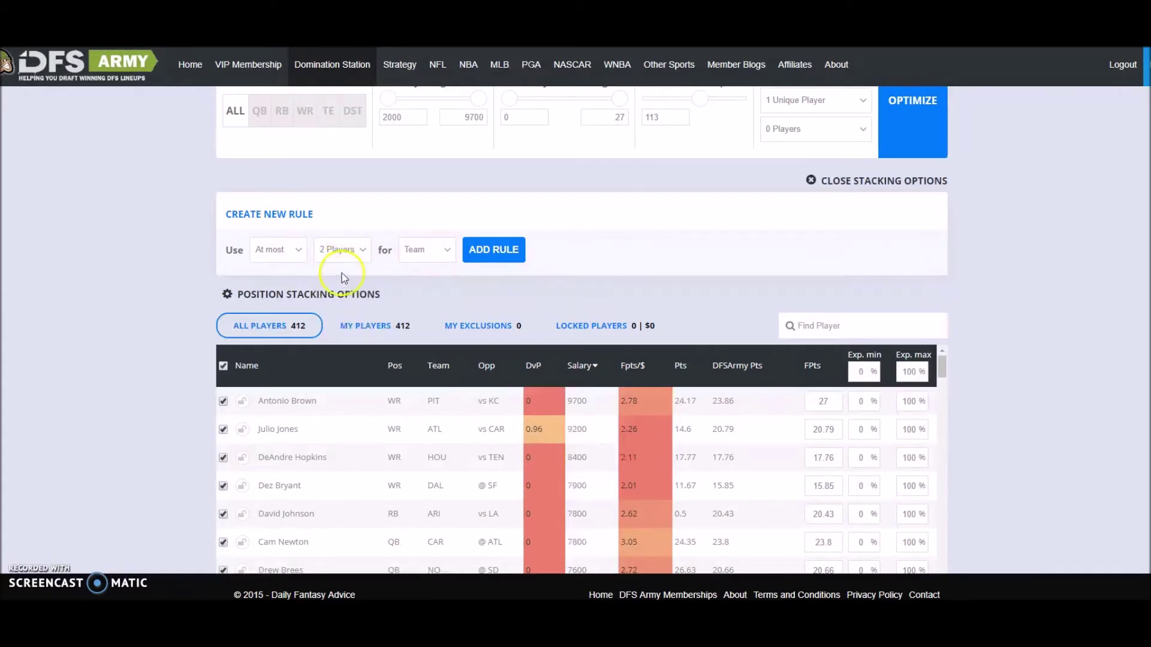
Add team stacking rules of at most 2 players for BUF and for NE.
{"action": "left_click", "coordinate": [426, 256]}
{"action": "left_click", "coordinate": [424, 277]}
{"action": "left_click", "coordinate": [471, 254]}
{"action": "left_click", "coordinate": [421, 249]}
{"action": "left_click", "coordinate": [424, 290]}
{"action": "left_click", "coordinate": [491, 249]}
Add team stacking rules of at most 2 players for DET and for CHI.
{"action": "left_click", "coordinate": [422, 250]}
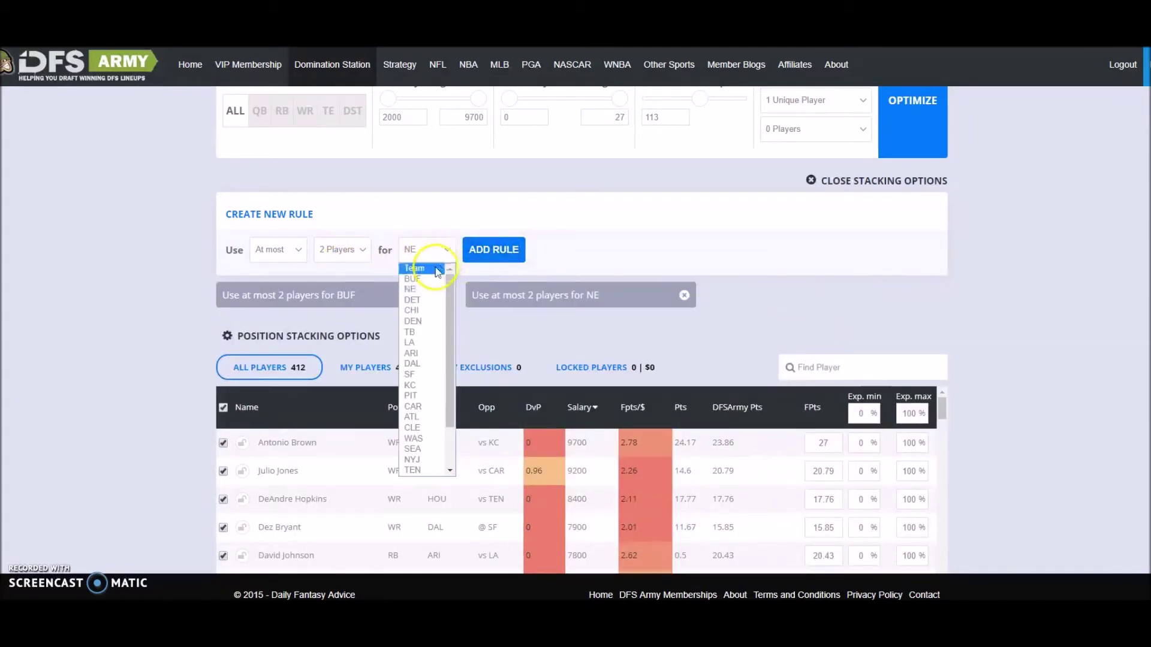
{"action": "left_click", "coordinate": [429, 301]}
{"action": "left_click", "coordinate": [491, 249]}
{"action": "left_click", "coordinate": [422, 249]}
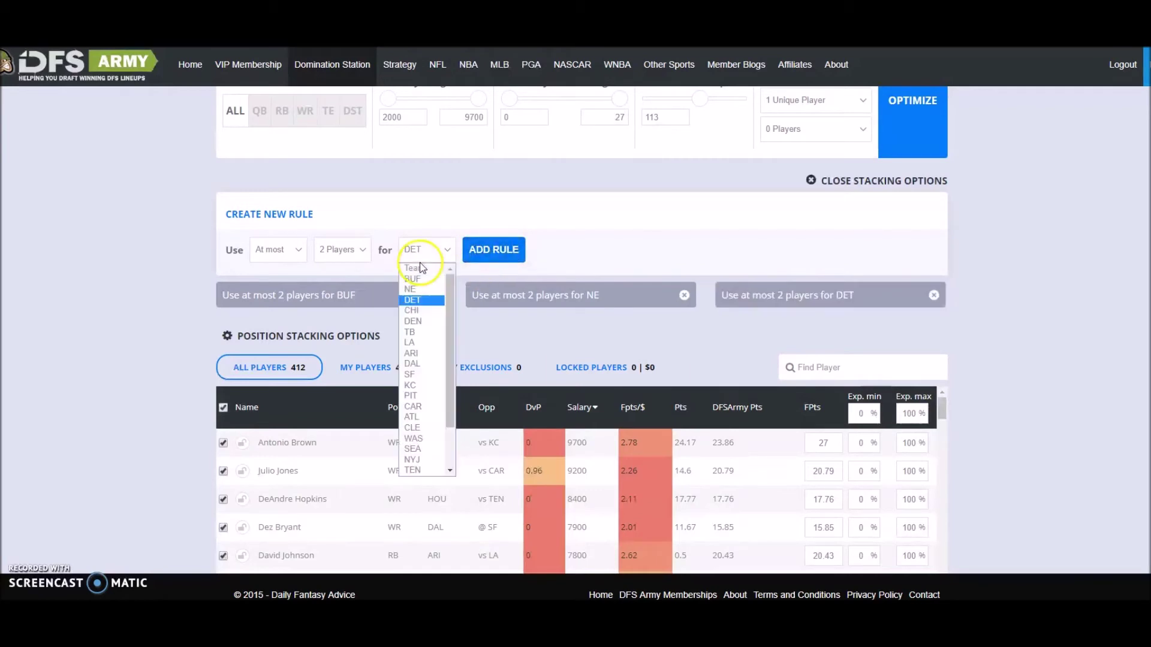
{"action": "left_click", "coordinate": [419, 309]}
{"action": "left_click", "coordinate": [493, 249]}
Add team stacking rules of at most 2 players for DEN and for LA.
{"action": "left_click", "coordinate": [421, 249]}
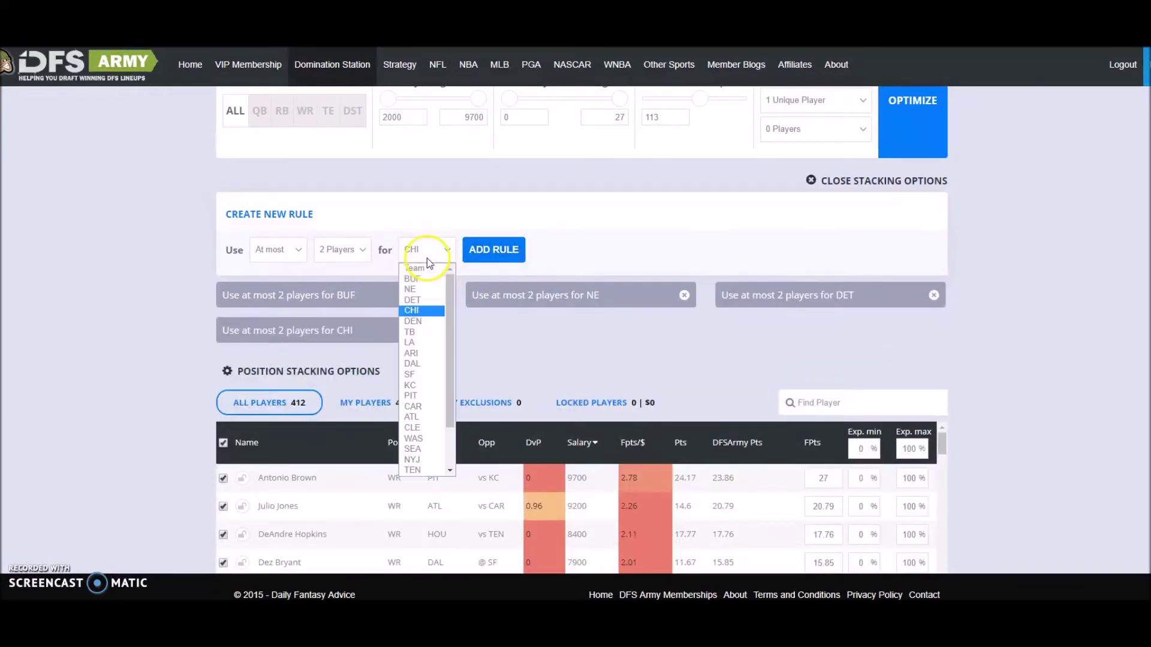
{"action": "left_click", "coordinate": [424, 321]}
{"action": "left_click", "coordinate": [492, 249]}
{"action": "left_click", "coordinate": [422, 250]}
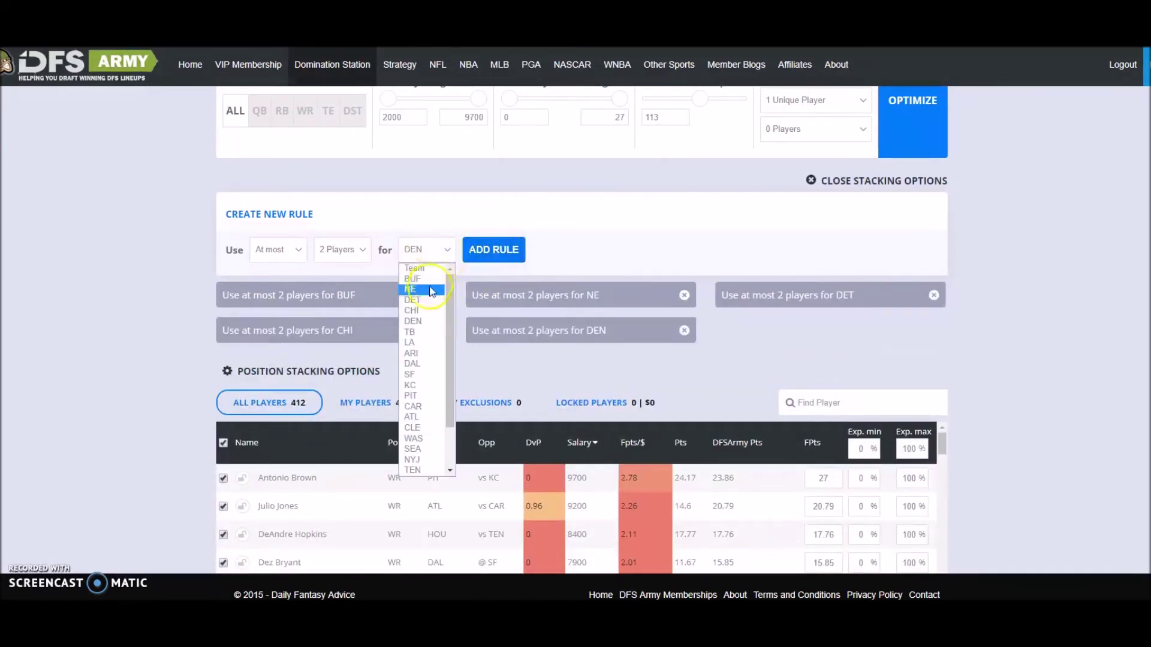
{"action": "left_click", "coordinate": [413, 343]}
{"action": "left_click", "coordinate": [490, 250]}
Add team stacking rules of at most 2 players for DAL and for SF.
{"action": "left_click", "coordinate": [414, 249]}
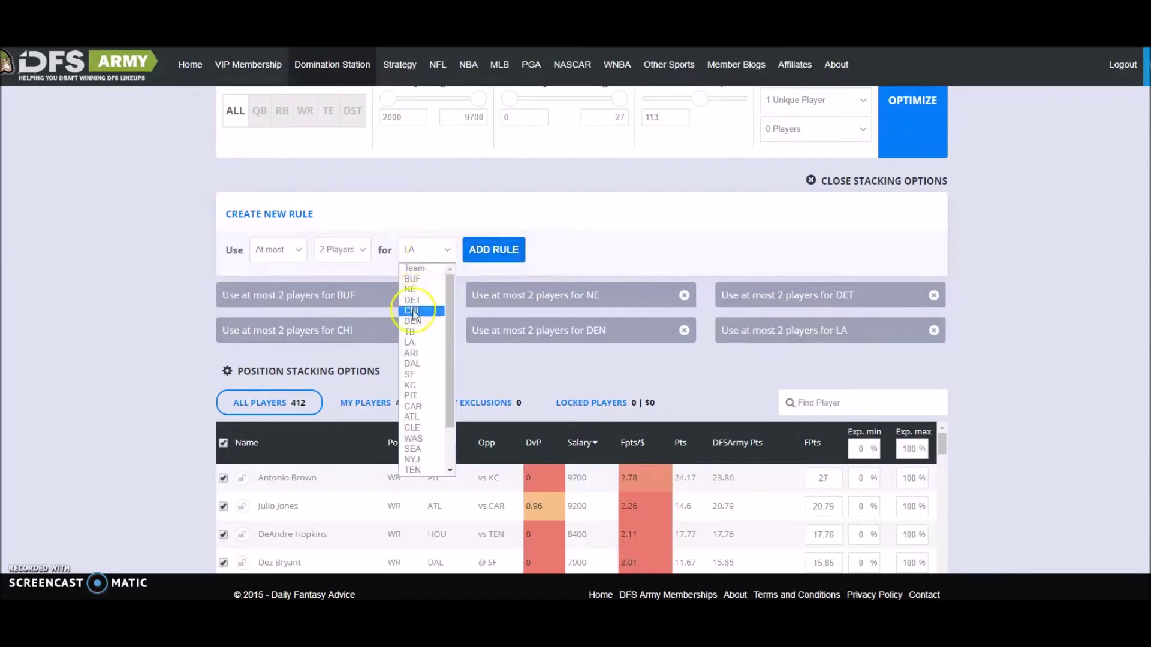
{"action": "left_click", "coordinate": [413, 364]}
{"action": "left_click", "coordinate": [492, 249]}
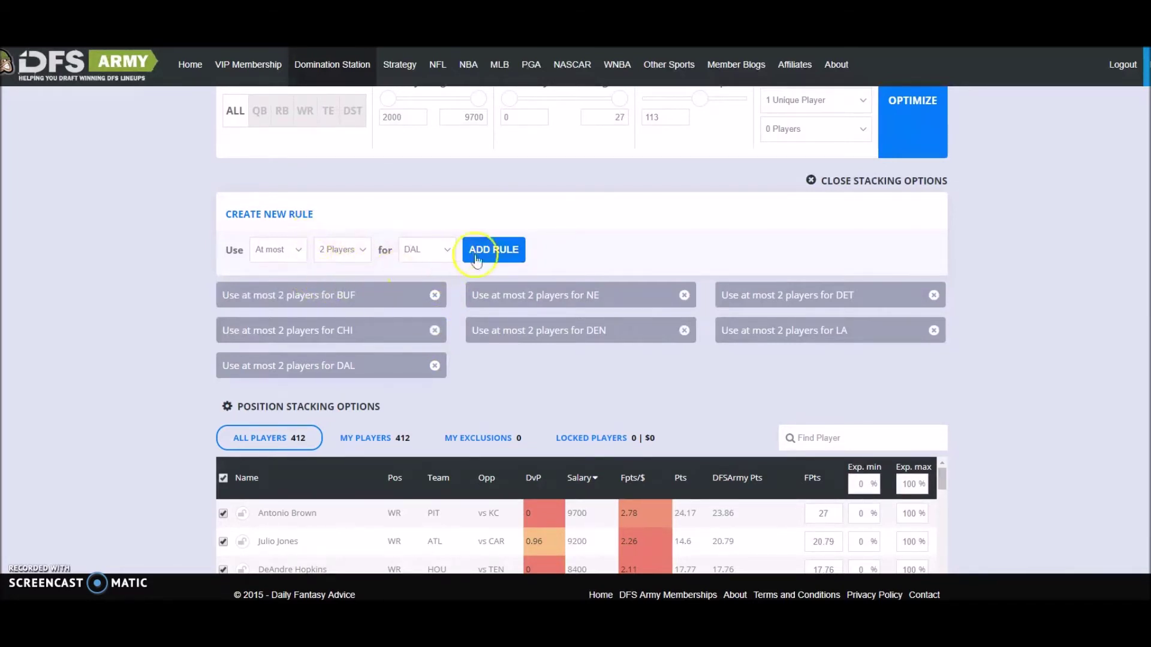
{"action": "scroll", "coordinate": [450, 246], "scroll_direction": "down", "scroll_amount": 2}
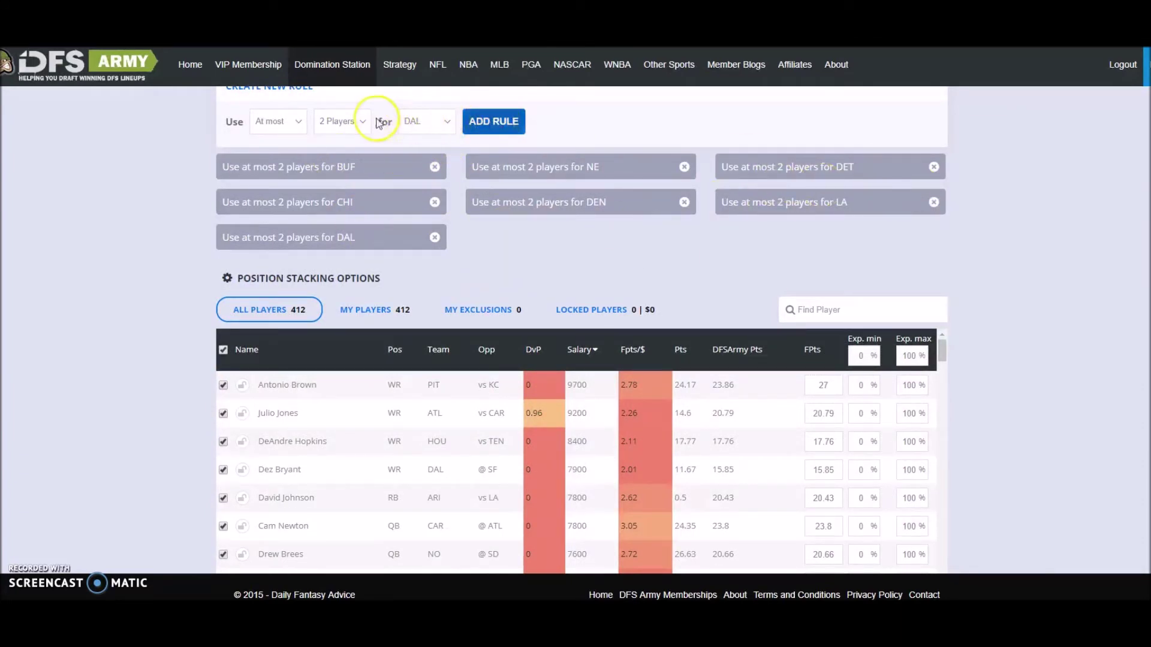
{"action": "left_click", "coordinate": [408, 121]}
{"action": "left_click", "coordinate": [407, 248]}
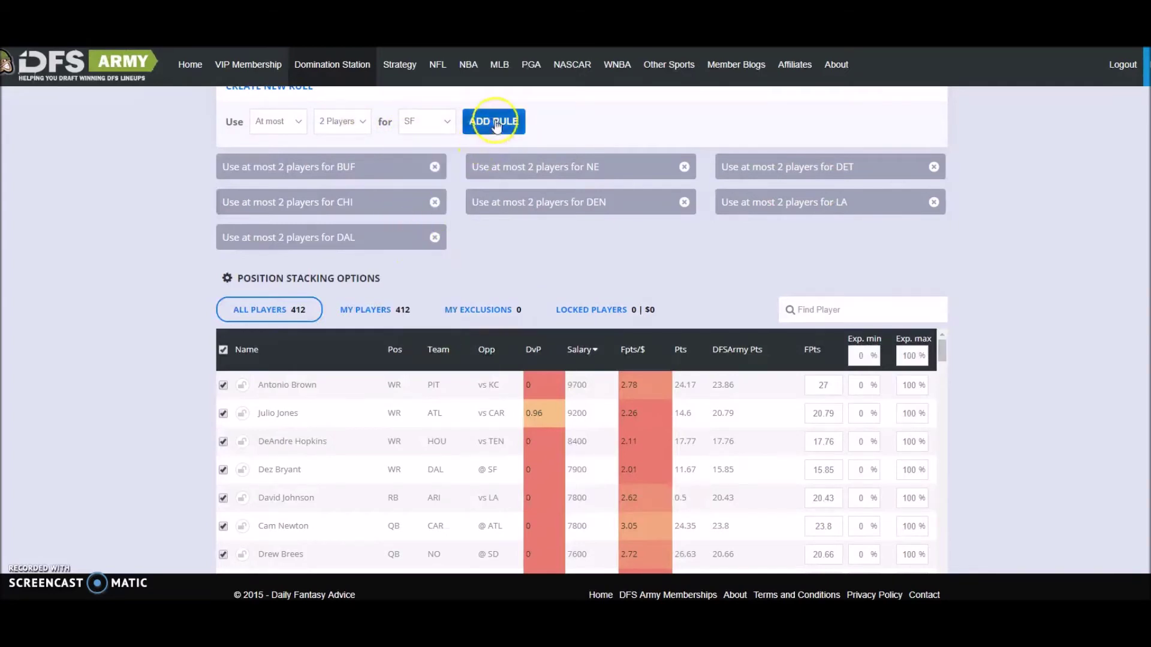
{"action": "left_click", "coordinate": [494, 121]}
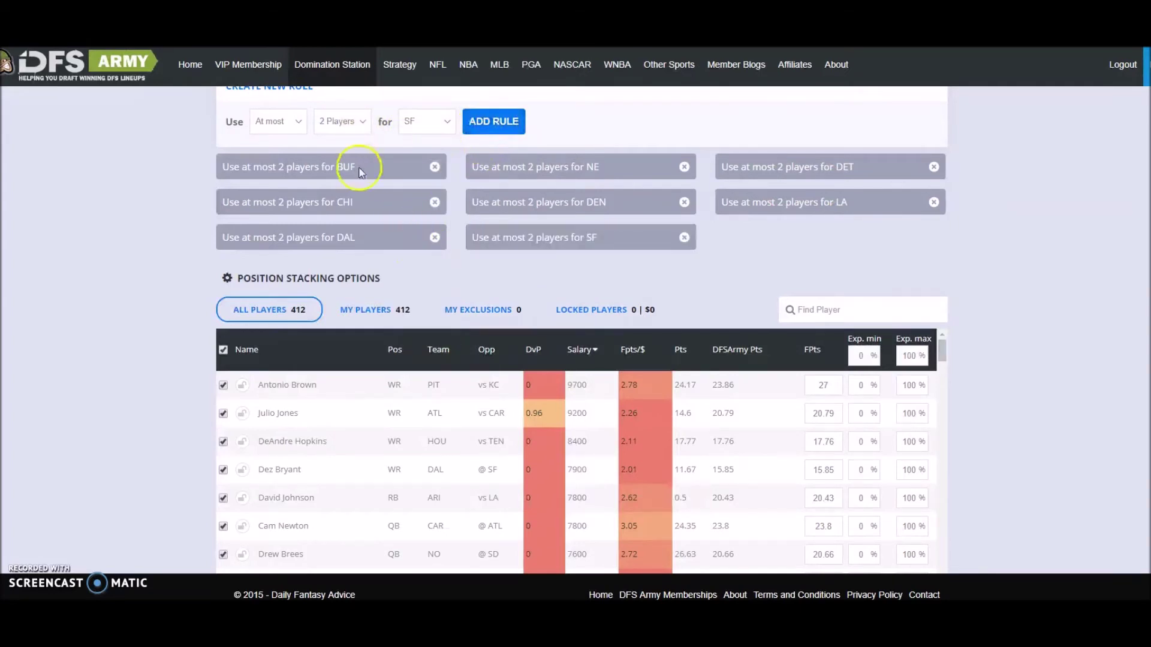
Add a team stacking rule of at most 3 players for KC.
{"action": "left_click", "coordinate": [411, 121]}
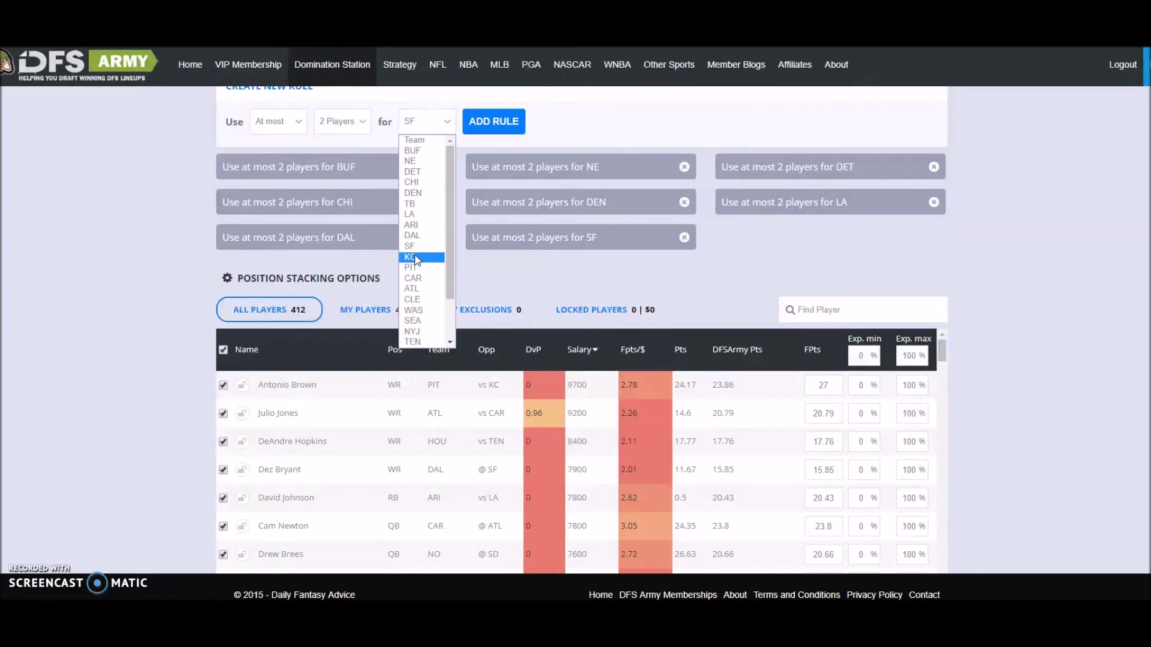
{"action": "left_click", "coordinate": [416, 259]}
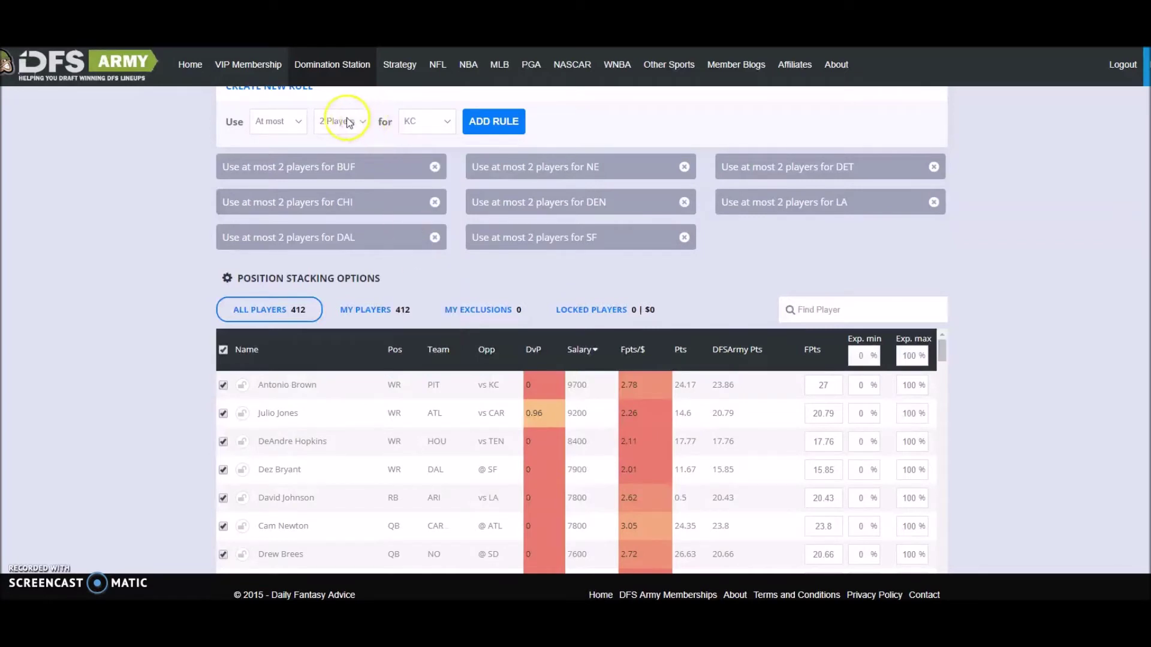
{"action": "left_click", "coordinate": [360, 121]}
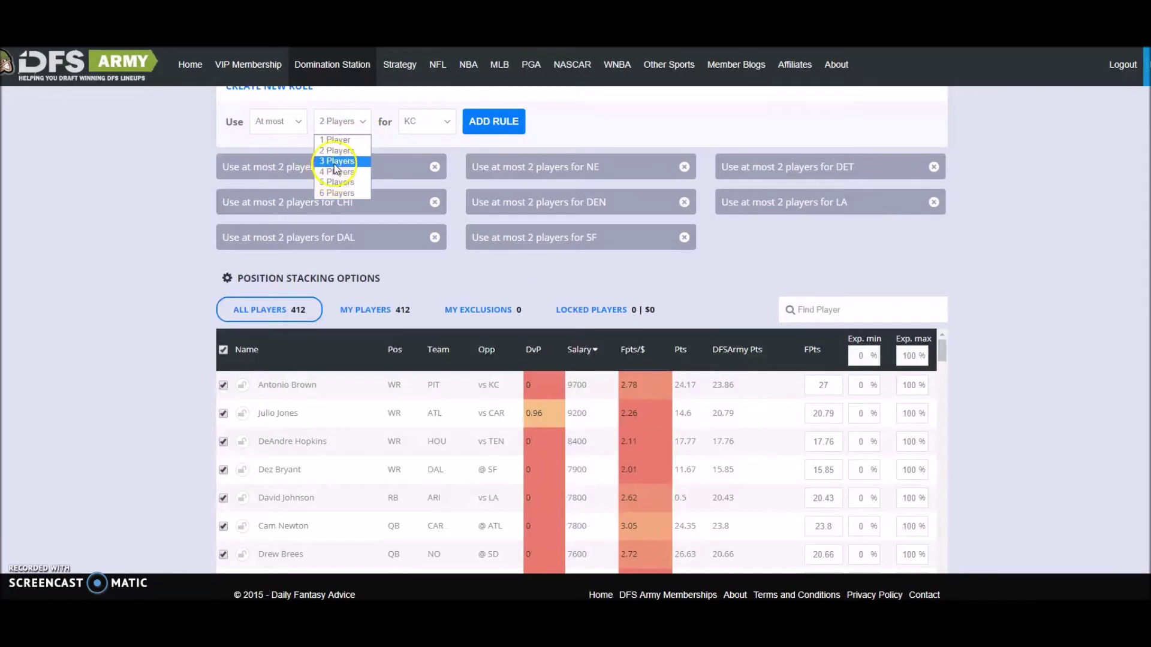
{"action": "left_click", "coordinate": [335, 161]}
{"action": "left_click", "coordinate": [501, 121]}
Try a limit of 4 players for KC, return it to 3 and add the KC rule a second time.
{"action": "left_click", "coordinate": [350, 123]}
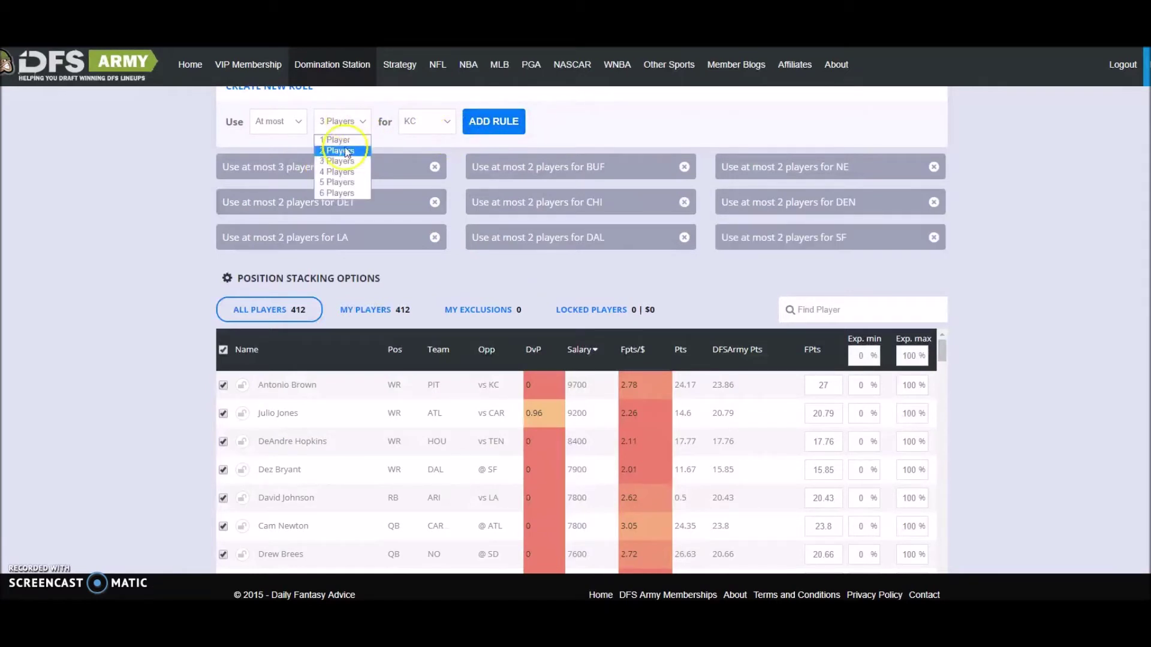
{"action": "left_click", "coordinate": [336, 172]}
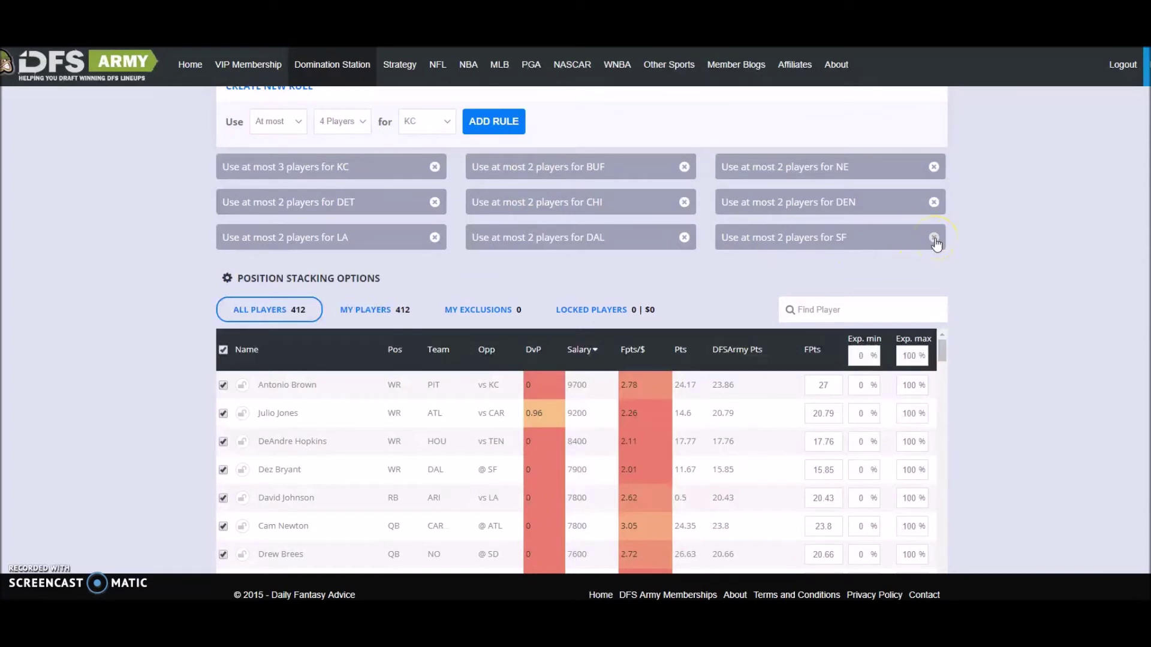
{"action": "left_click", "coordinate": [359, 123]}
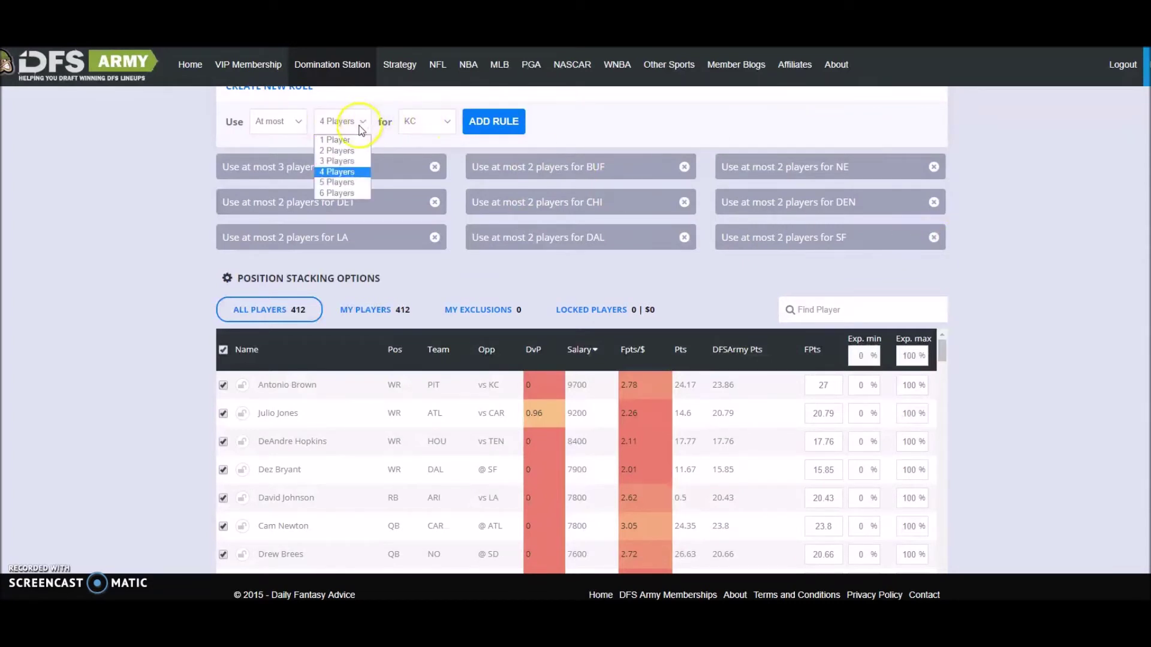
{"action": "left_click", "coordinate": [337, 162]}
{"action": "left_click", "coordinate": [477, 121]}
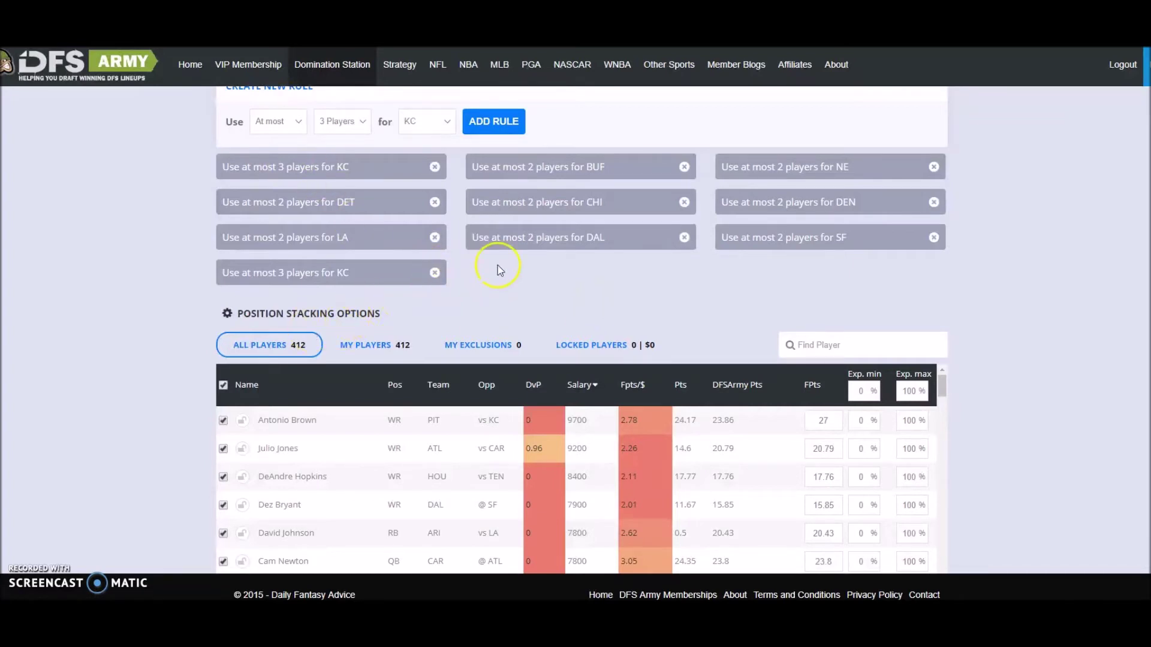
Open the position stacking options and add a rule stacking QB with at least 1 WR from the same team.
{"action": "scroll", "coordinate": [495, 264], "scroll_direction": "down", "scroll_amount": 3}
{"action": "left_click", "coordinate": [327, 118]}
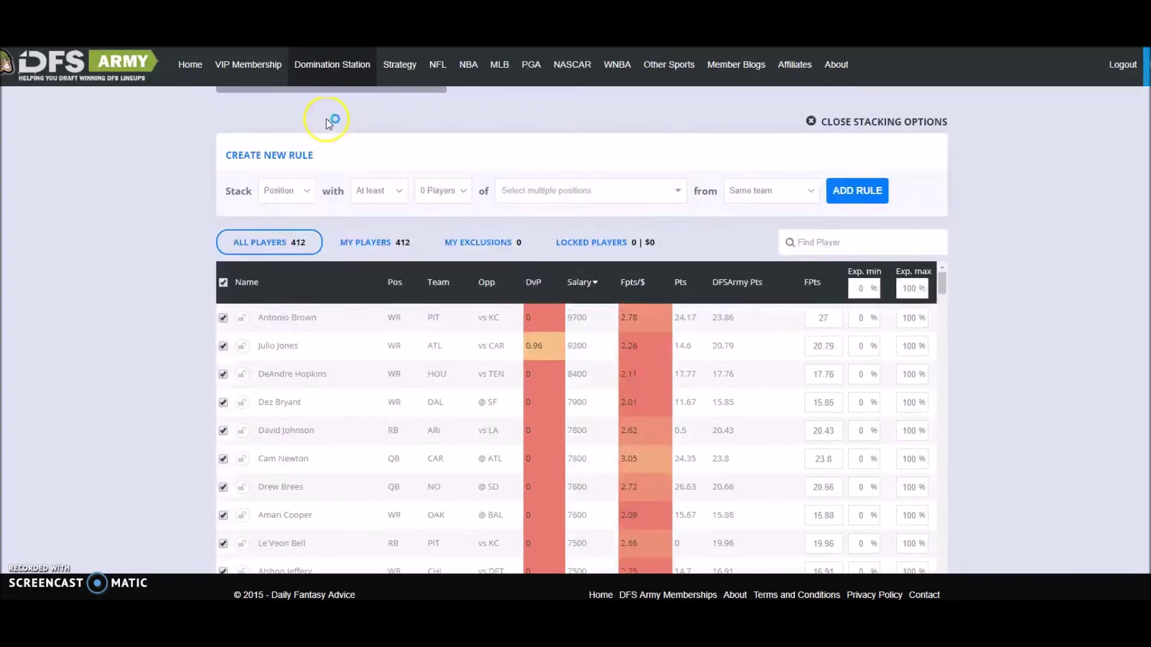
{"action": "left_click", "coordinate": [307, 192]}
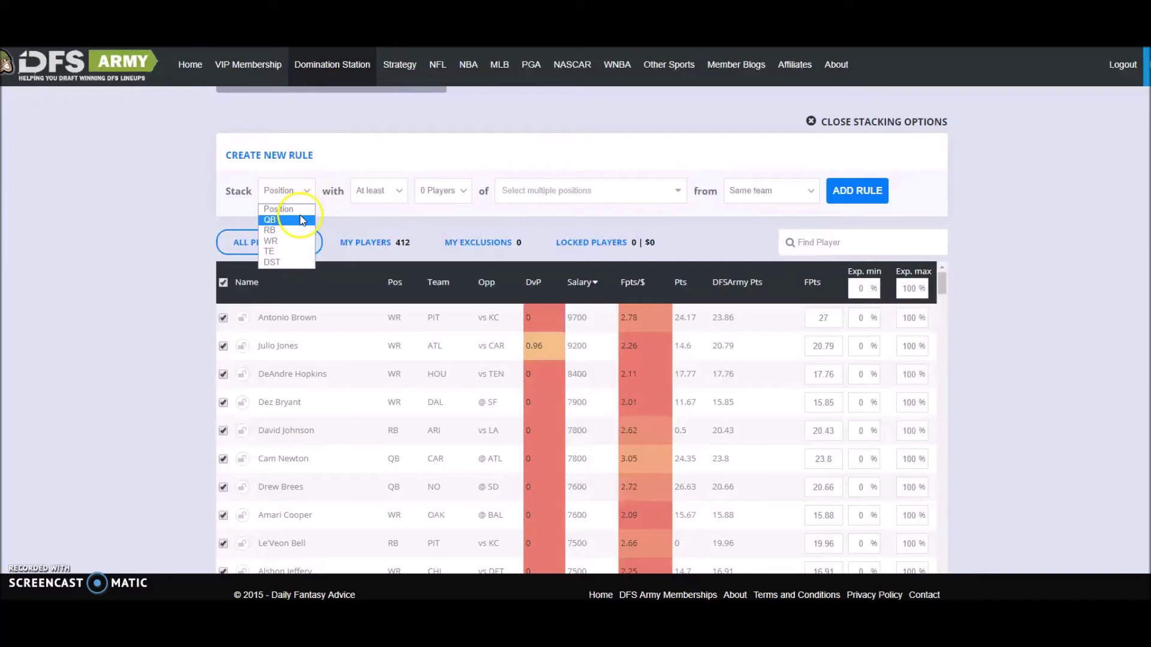
{"action": "left_click", "coordinate": [301, 220]}
{"action": "left_click", "coordinate": [373, 191]}
{"action": "left_click", "coordinate": [375, 210]}
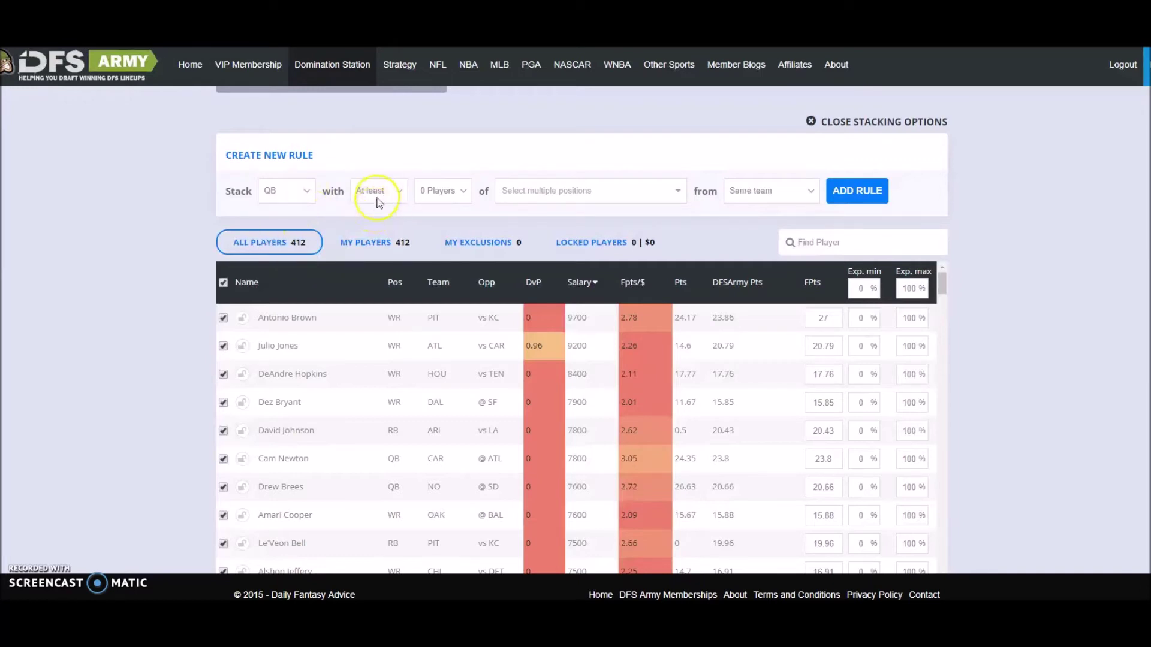
{"action": "left_click", "coordinate": [369, 213]}
{"action": "left_click", "coordinate": [434, 188]}
{"action": "left_click", "coordinate": [431, 219]}
{"action": "left_click", "coordinate": [527, 192]}
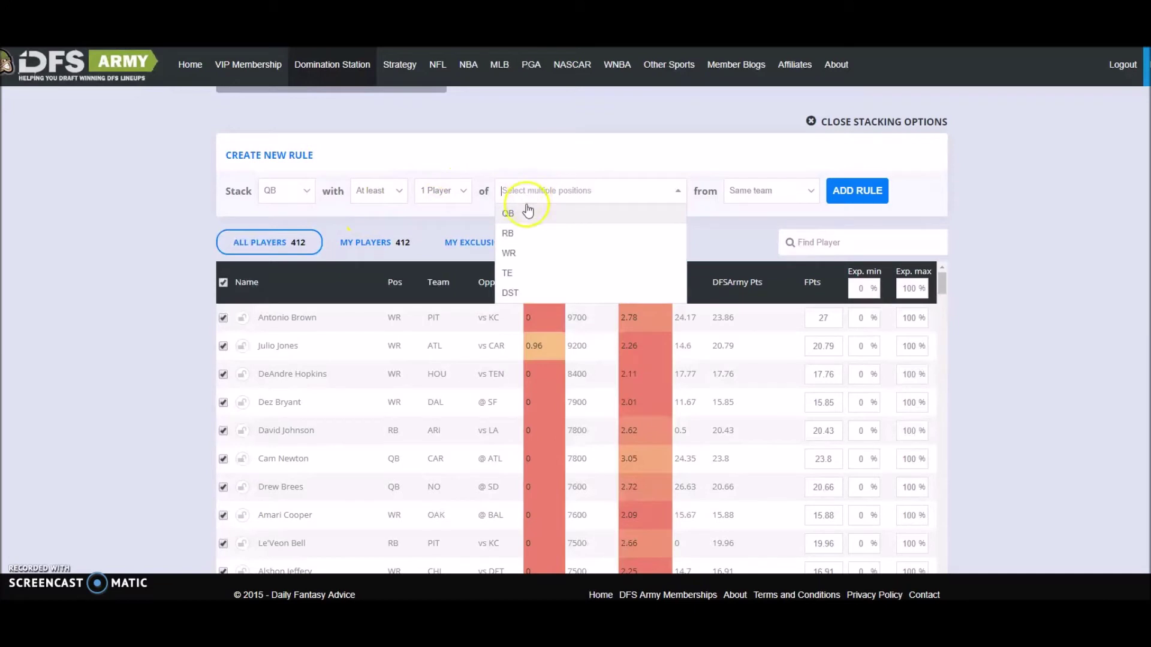
{"action": "left_click", "coordinate": [511, 254]}
{"action": "left_click", "coordinate": [861, 201]}
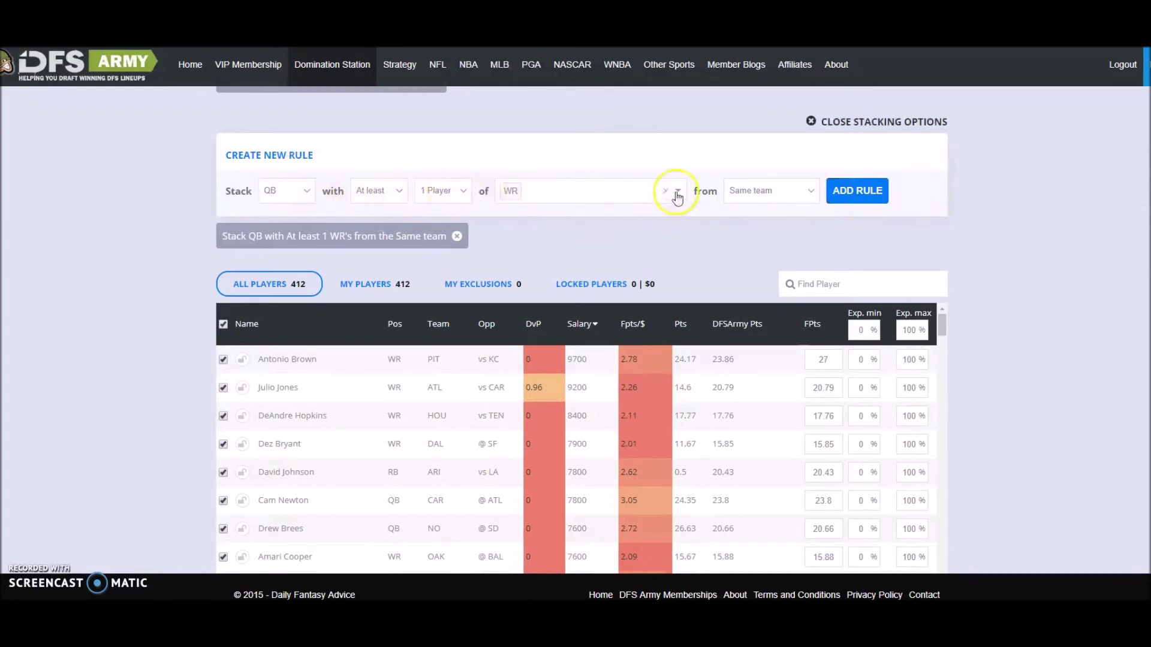
Add rules stacking QB with at least 1 WR or TE from the same team and from the opposing team.
{"action": "left_click", "coordinate": [624, 193]}
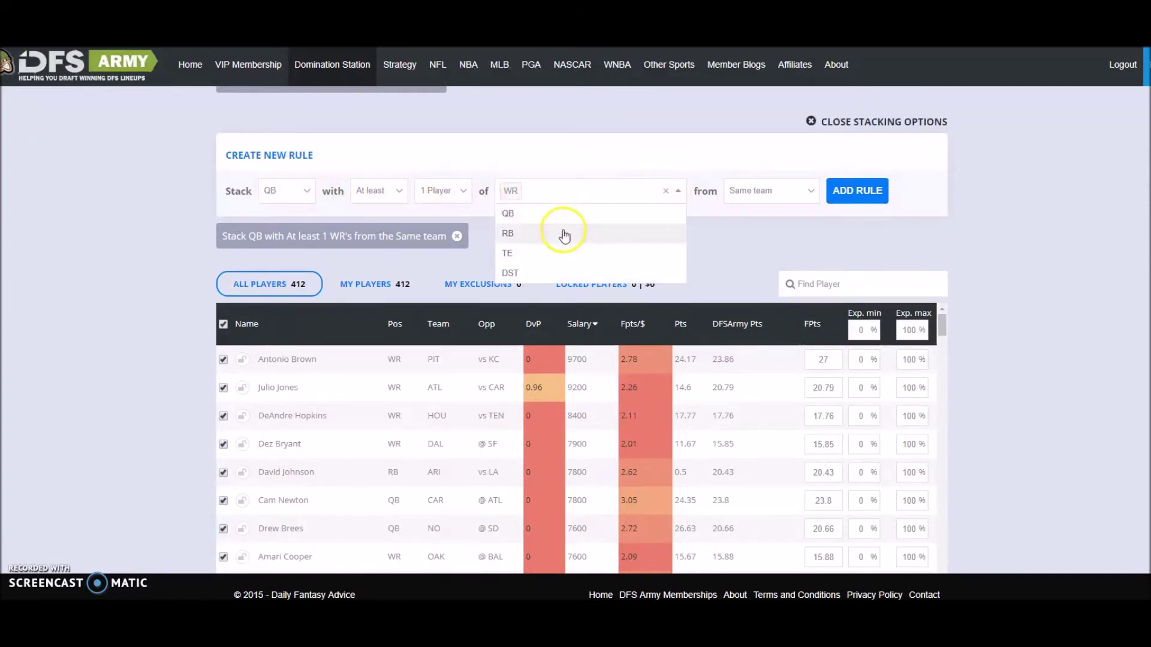
{"action": "left_click", "coordinate": [553, 252]}
{"action": "left_click", "coordinate": [872, 198]}
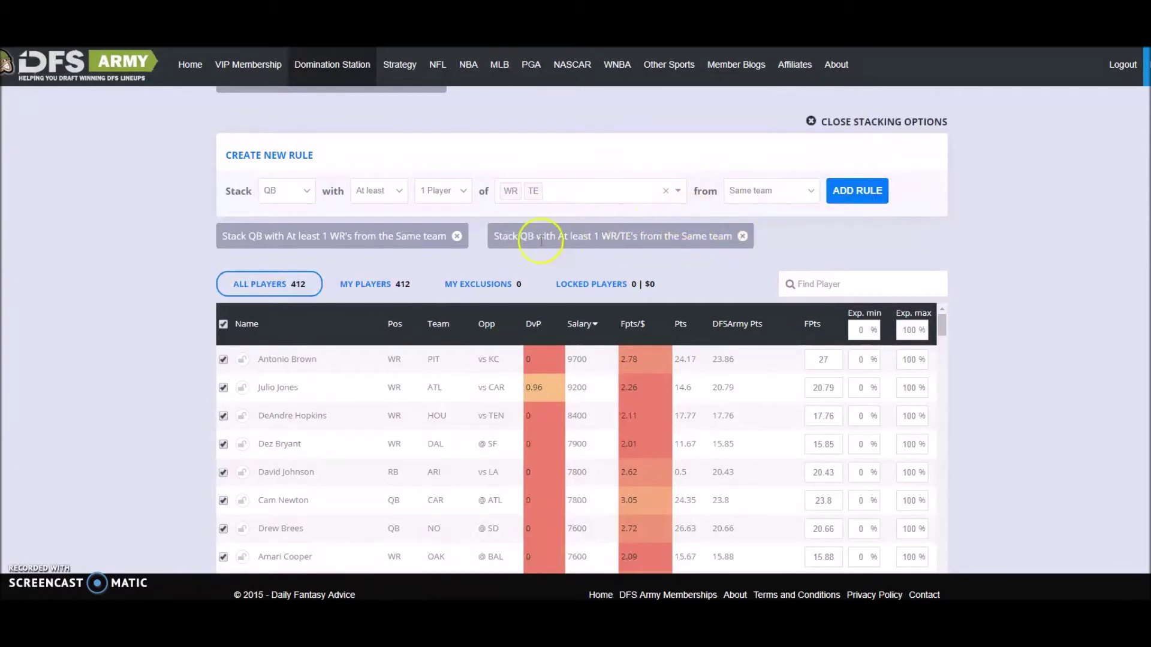
{"action": "left_click", "coordinate": [765, 192]}
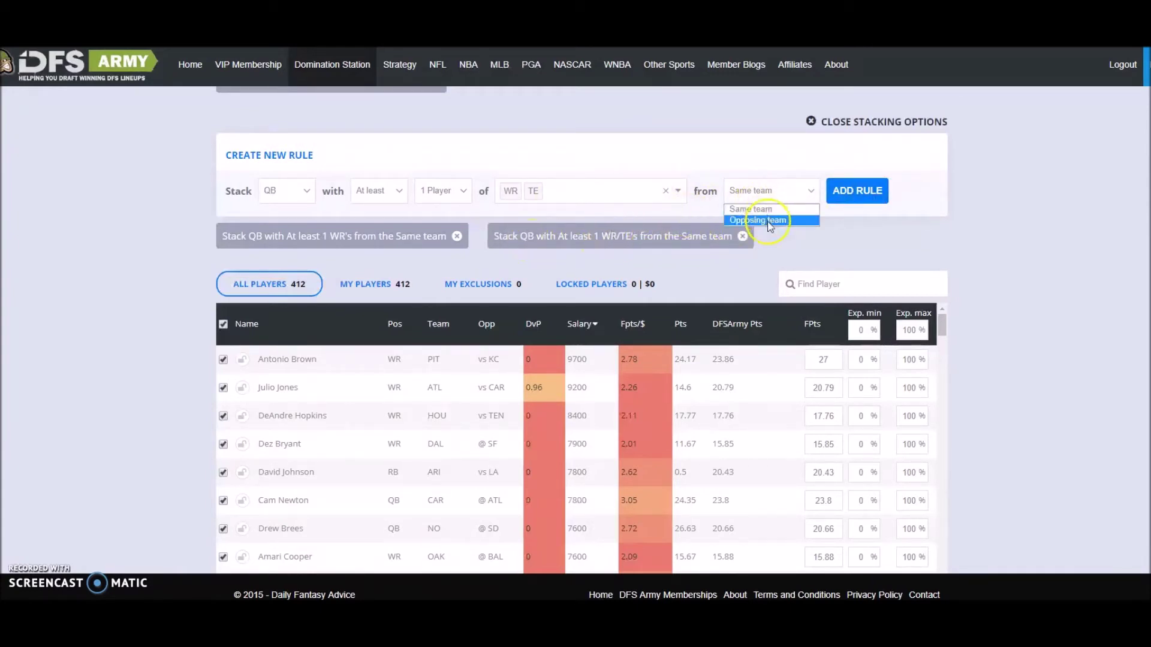
{"action": "left_click", "coordinate": [770, 221]}
{"action": "left_click", "coordinate": [855, 190]}
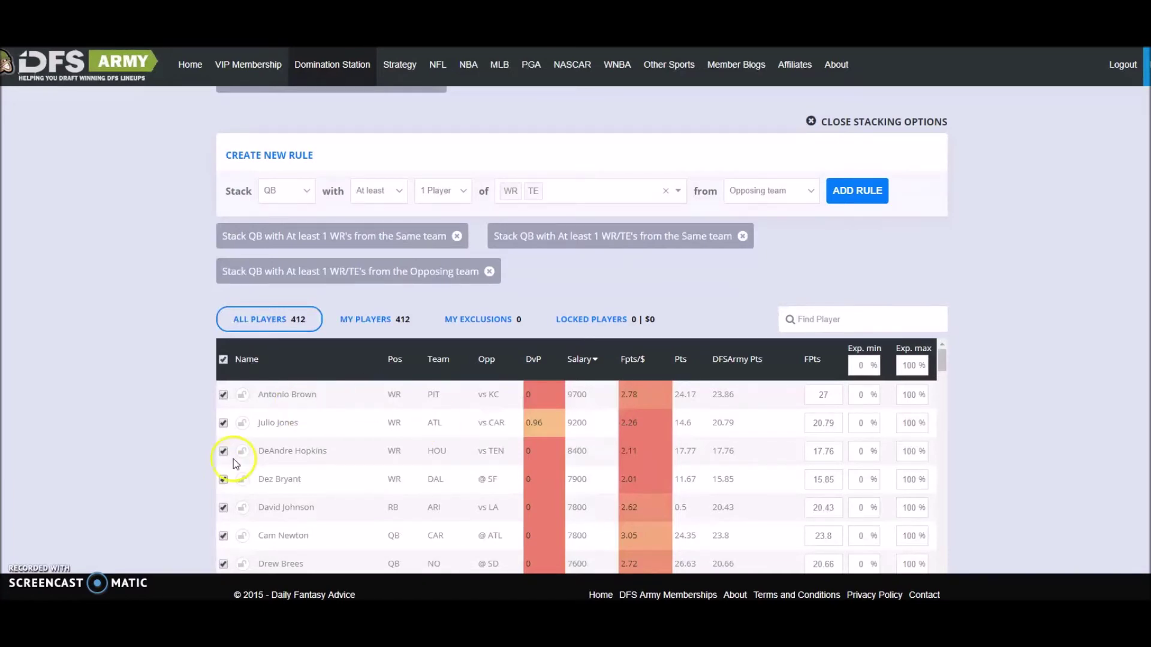
Remove the two QB stacking rules with WR/TE from the same team and from the opposing team.
{"action": "left_click", "coordinate": [475, 269]}
{"action": "left_click", "coordinate": [742, 236]}
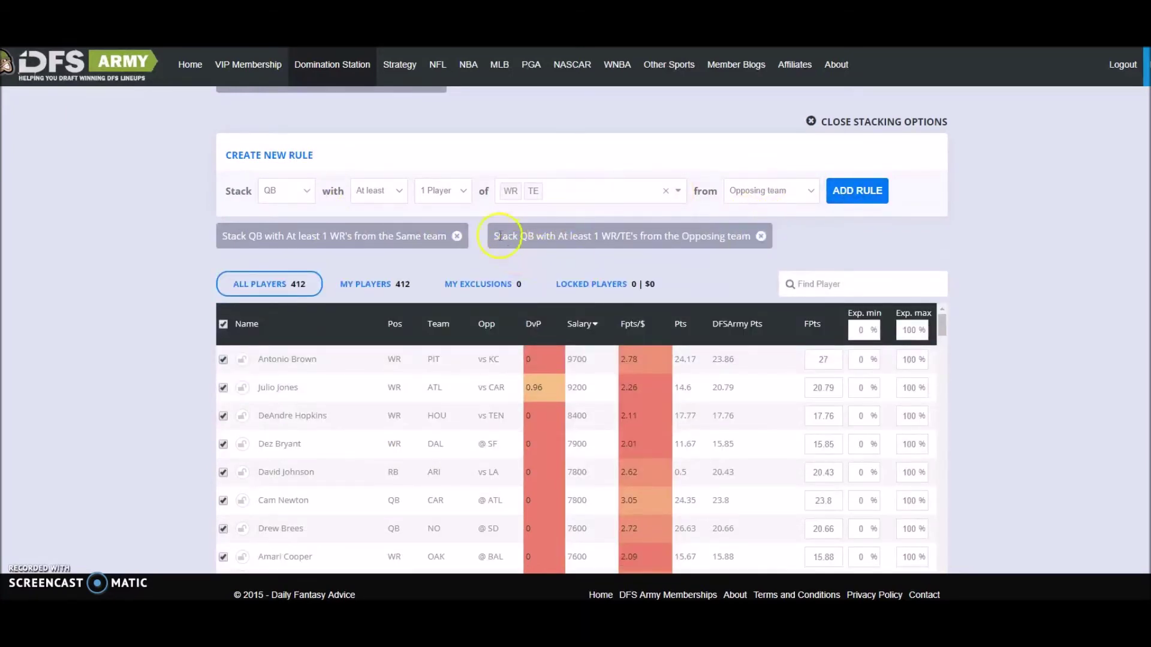
{"action": "left_click", "coordinate": [761, 236]}
Examine the player table together with the team and position stacking rules set above it.
{"action": "scroll", "coordinate": [479, 243], "scroll_direction": "down", "scroll_amount": 3}
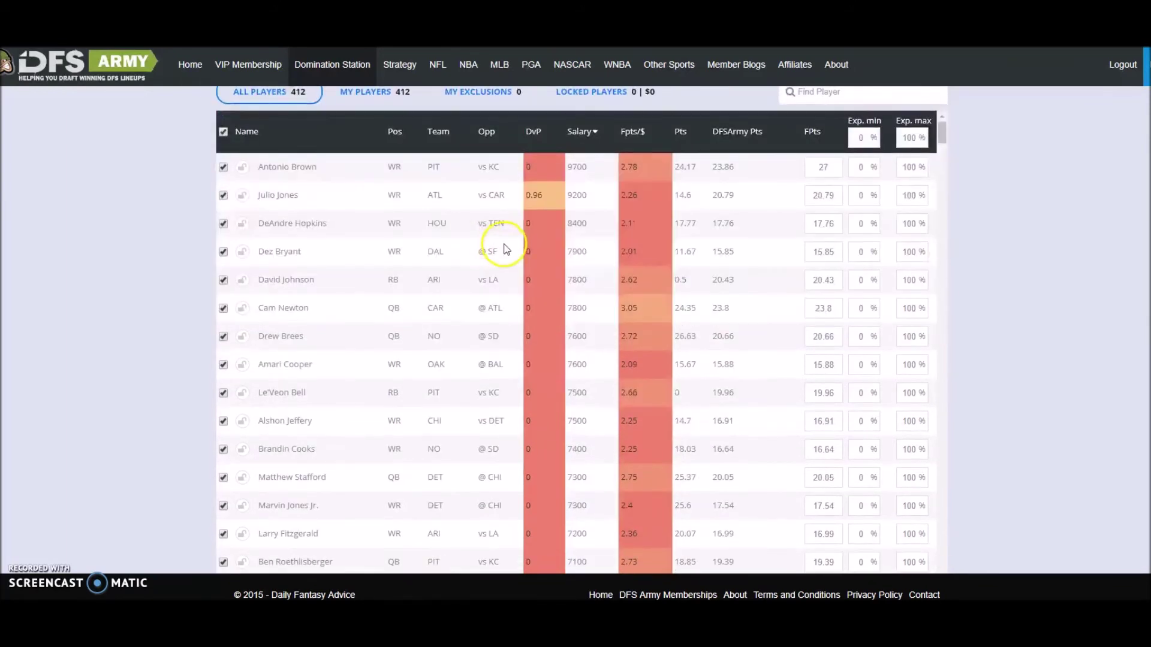
{"action": "scroll", "coordinate": [959, 203], "scroll_direction": "up", "scroll_amount": 3}
{"action": "scroll", "coordinate": [466, 302], "scroll_direction": "down", "scroll_amount": 3}
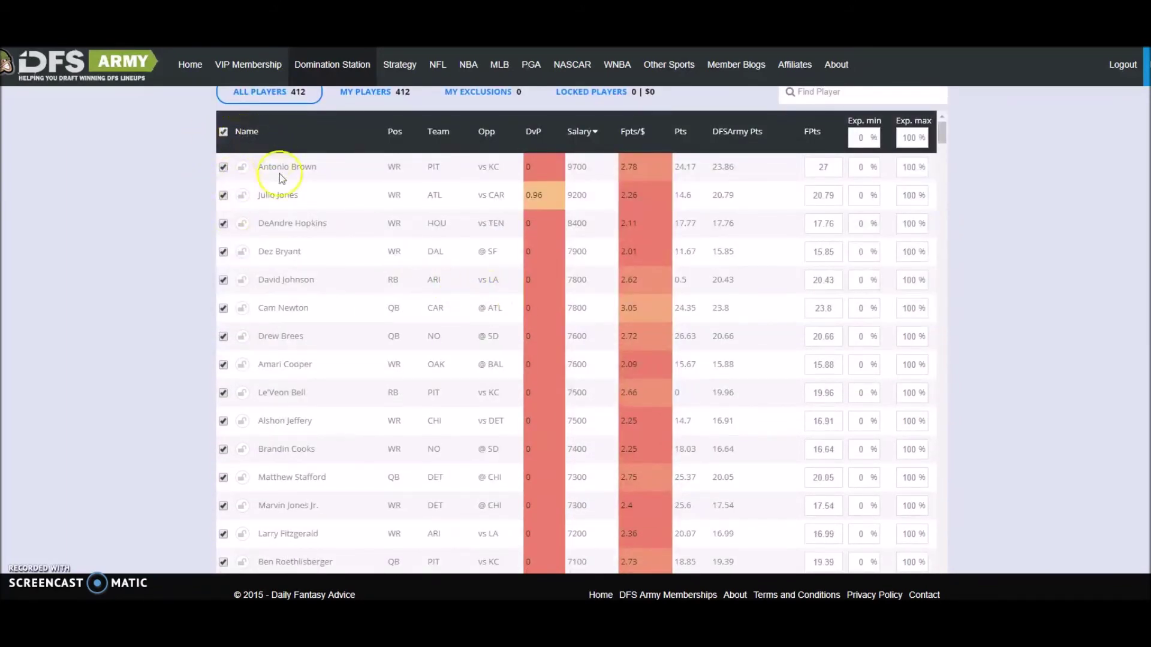
{"action": "scroll", "coordinate": [242, 161], "scroll_direction": "up", "scroll_amount": 2}
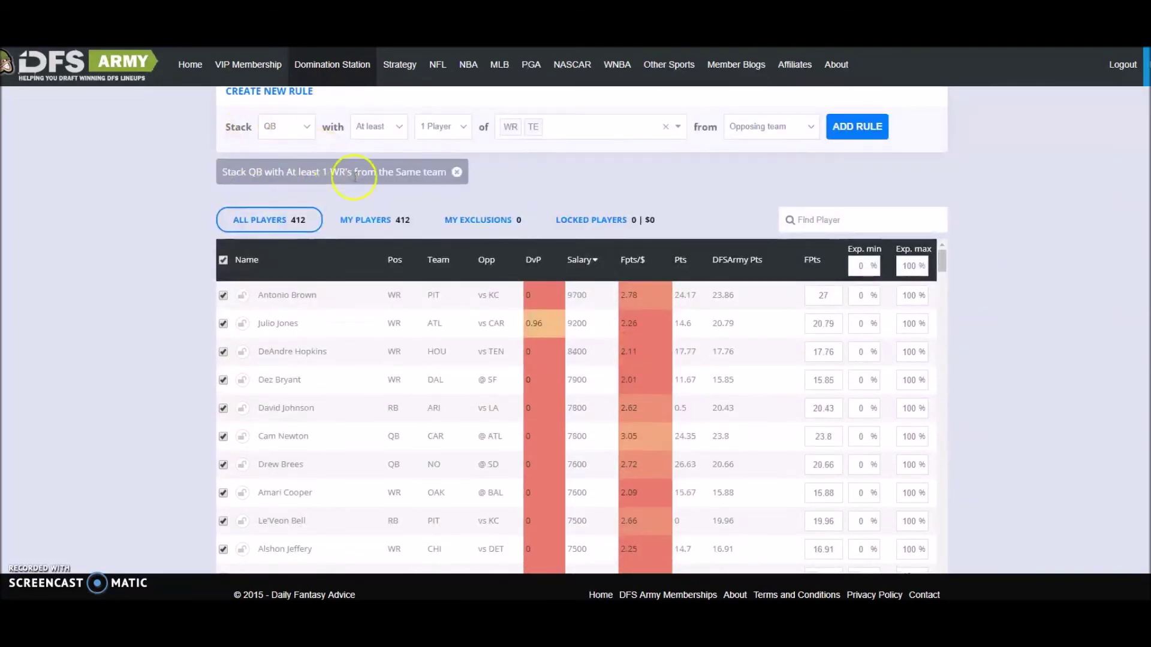
{"action": "scroll", "coordinate": [282, 180], "scroll_direction": "up", "scroll_amount": 2}
{"action": "scroll", "coordinate": [343, 346], "scroll_direction": "down", "scroll_amount": 2}
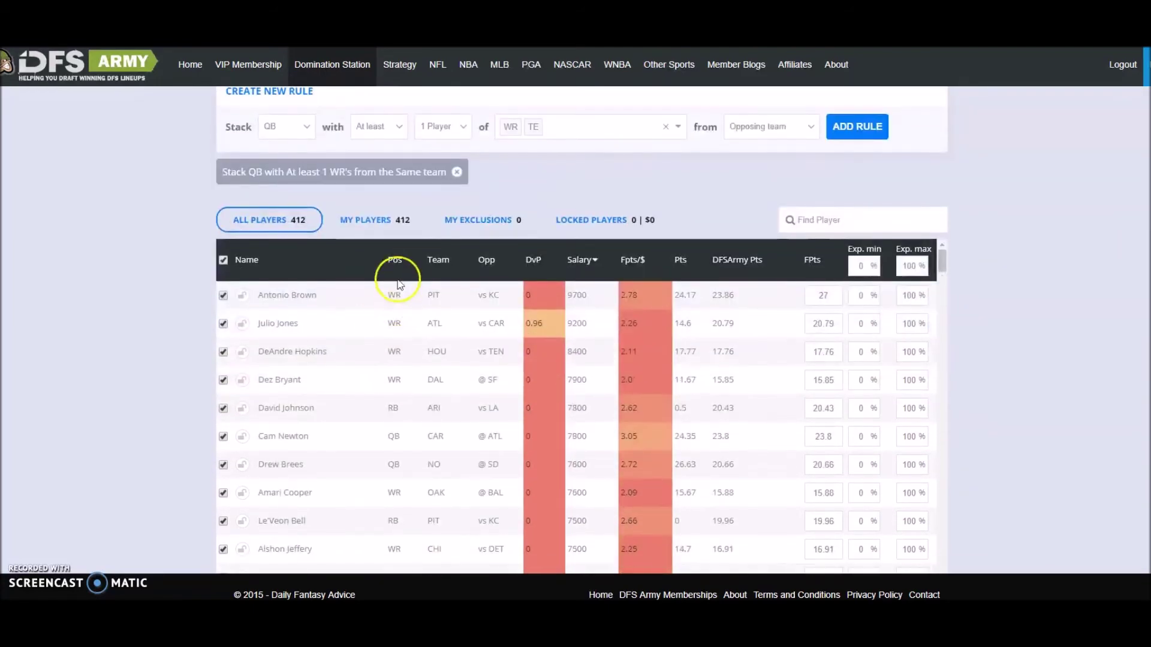
{"action": "scroll", "coordinate": [290, 188], "scroll_direction": "up", "scroll_amount": 2}
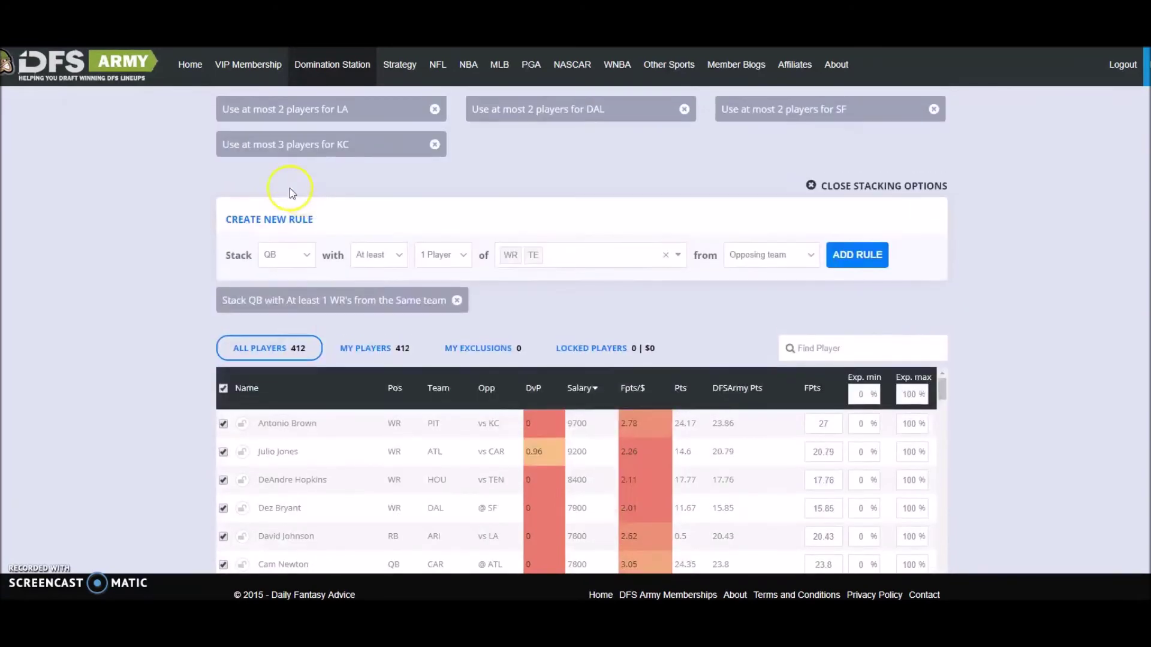
{"action": "scroll", "coordinate": [294, 197], "scroll_direction": "up", "scroll_amount": 4}
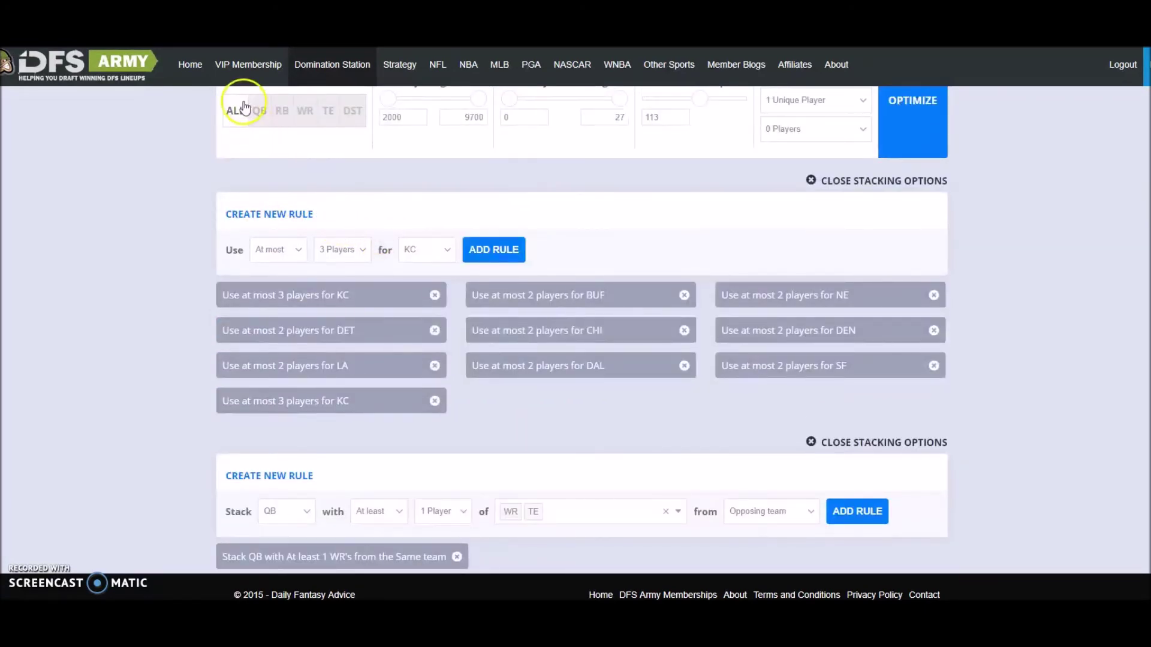
{"action": "scroll", "coordinate": [397, 204], "scroll_direction": "up", "scroll_amount": 2}
{"action": "scroll", "coordinate": [403, 211], "scroll_direction": "down", "scroll_amount": 8}
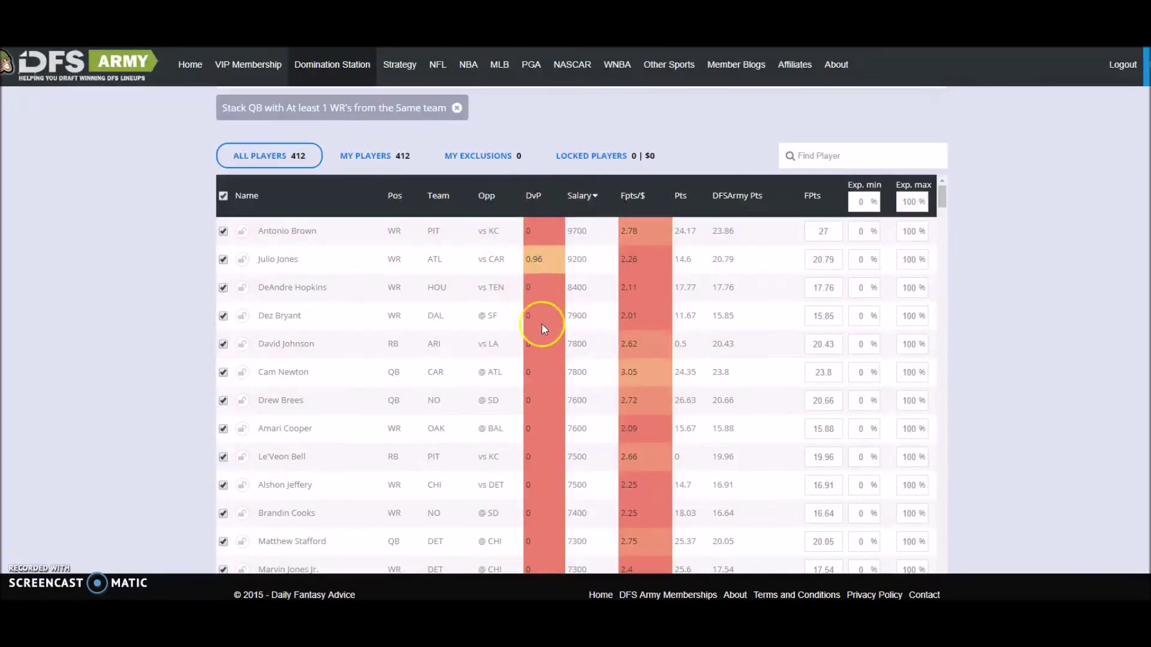
{"action": "scroll", "coordinate": [515, 363], "scroll_direction": "down", "scroll_amount": 1}
{"action": "scroll", "coordinate": [516, 359], "scroll_direction": "up", "scroll_amount": 4}
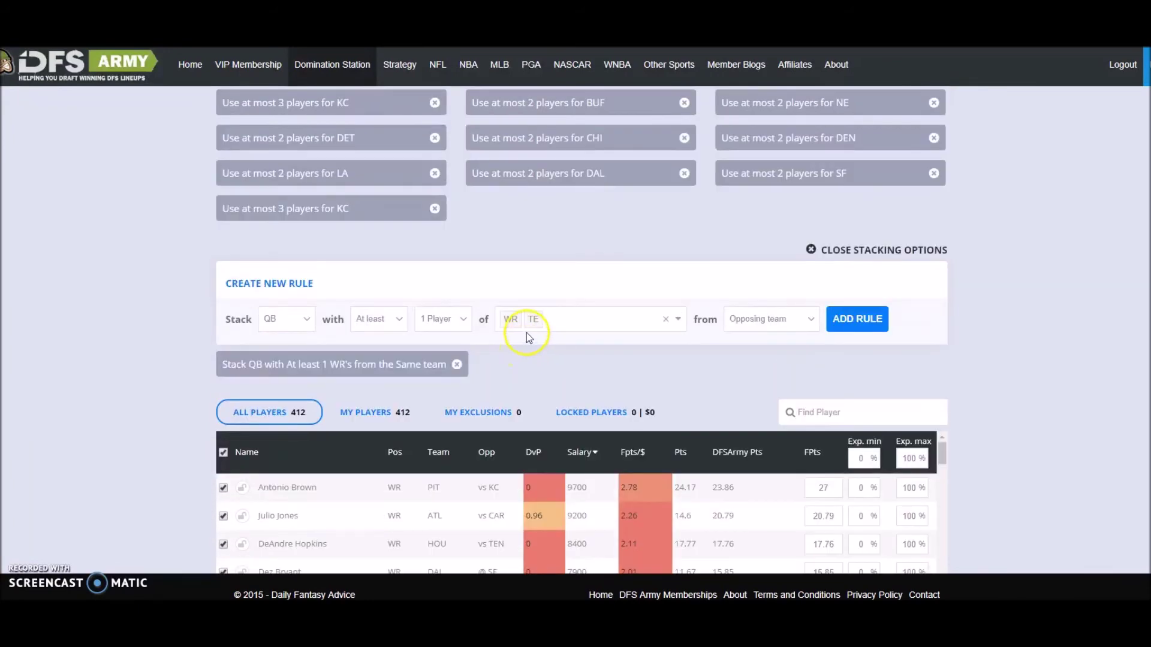
Sort the player table by Fpts/$ from highest to lowest.
{"action": "scroll", "coordinate": [528, 331], "scroll_direction": "down", "scroll_amount": 3}
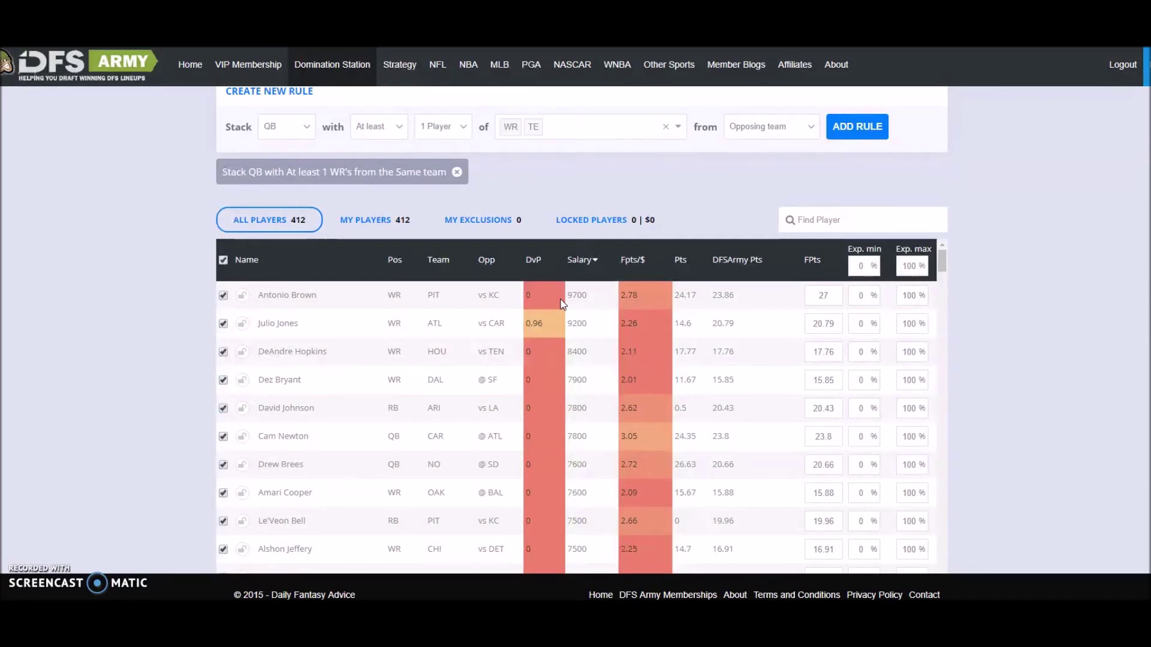
{"action": "left_click", "coordinate": [530, 306]}
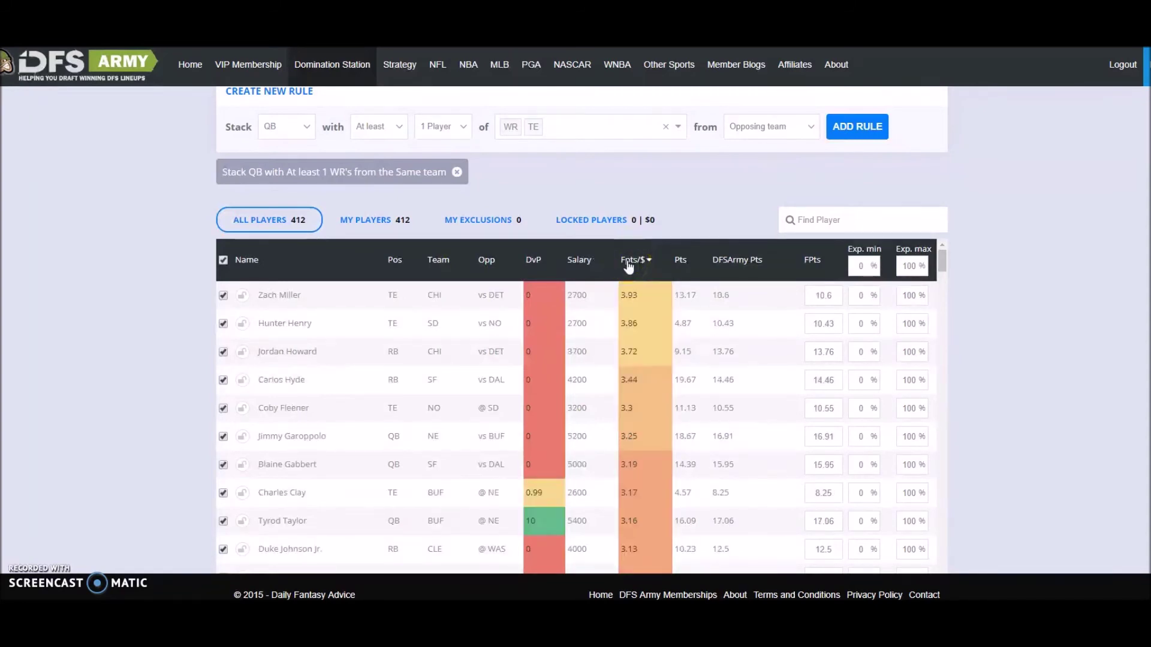
{"action": "scroll", "coordinate": [631, 314], "scroll_direction": "up", "scroll_amount": 1}
{"action": "scroll", "coordinate": [630, 311], "scroll_direction": "down", "scroll_amount": 1}
{"action": "scroll", "coordinate": [681, 264], "scroll_direction": "up", "scroll_amount": 5}
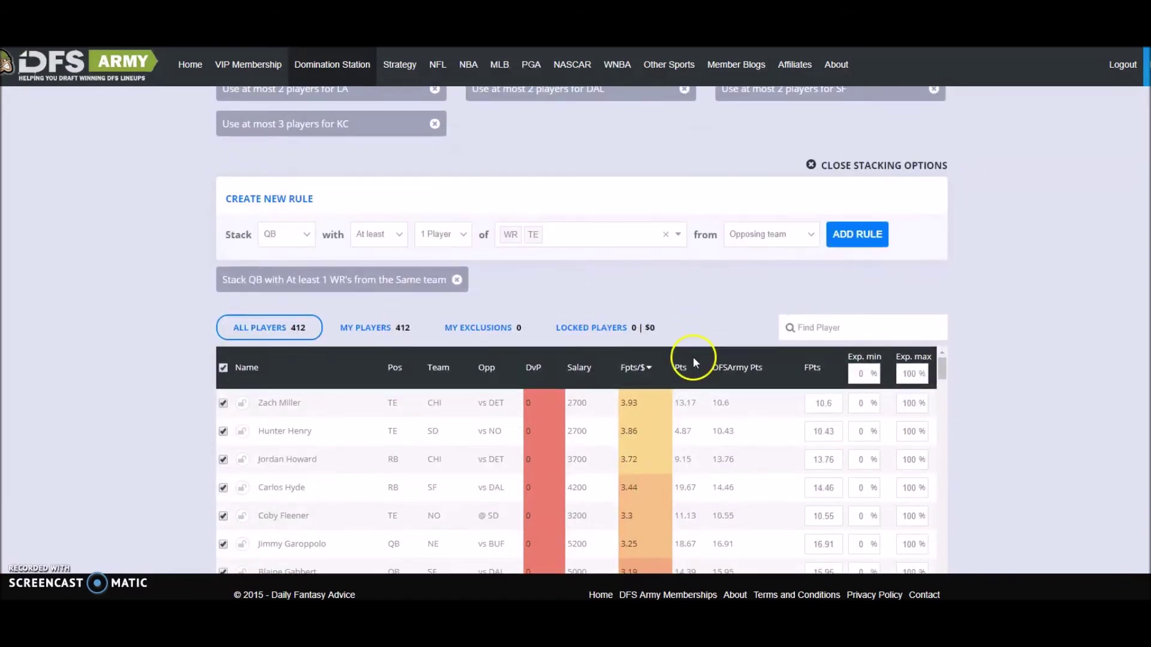
Sort the player table by Pts from highest to lowest.
{"action": "scroll", "coordinate": [693, 359], "scroll_direction": "down", "scroll_amount": 3}
{"action": "left_click", "coordinate": [684, 333]}
{"action": "scroll", "coordinate": [699, 277], "scroll_direction": "down", "scroll_amount": 4}
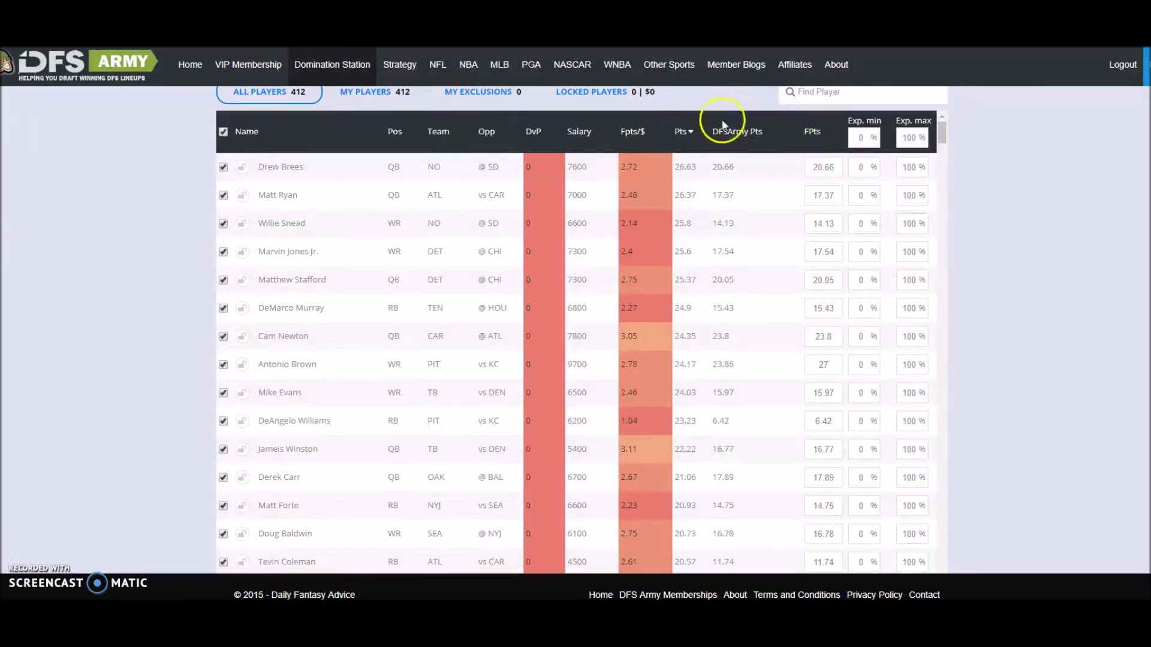
Lock Drew Brees into the lineups, then unlock him again.
{"action": "left_click", "coordinate": [814, 168]}
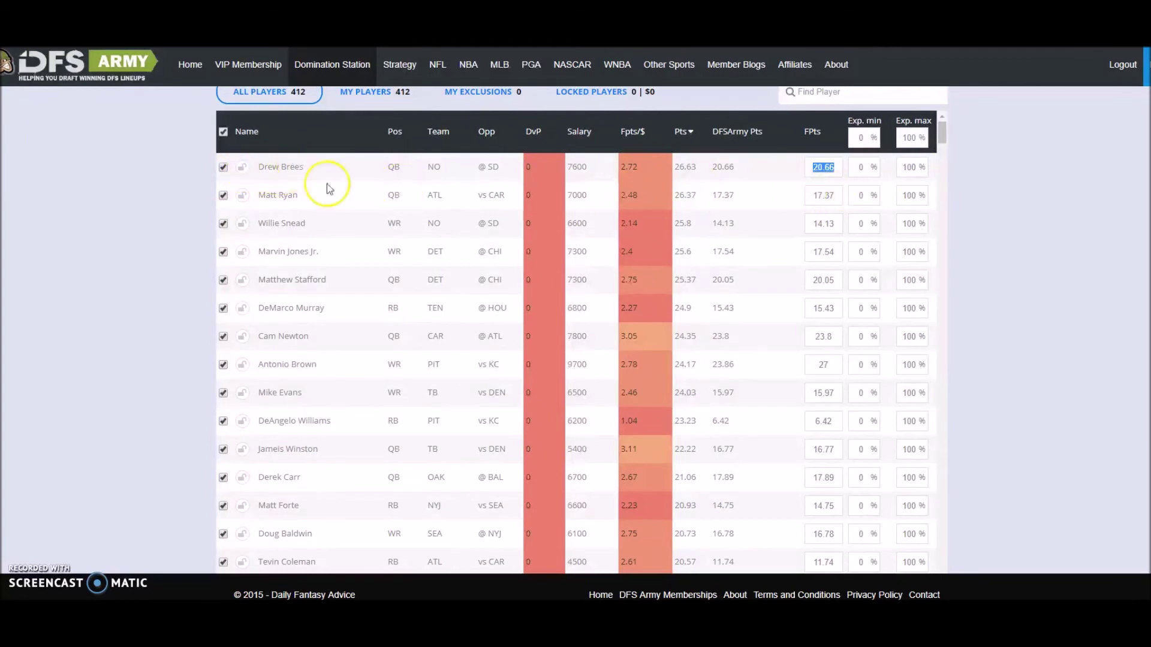
{"action": "left_click", "coordinate": [243, 168]}
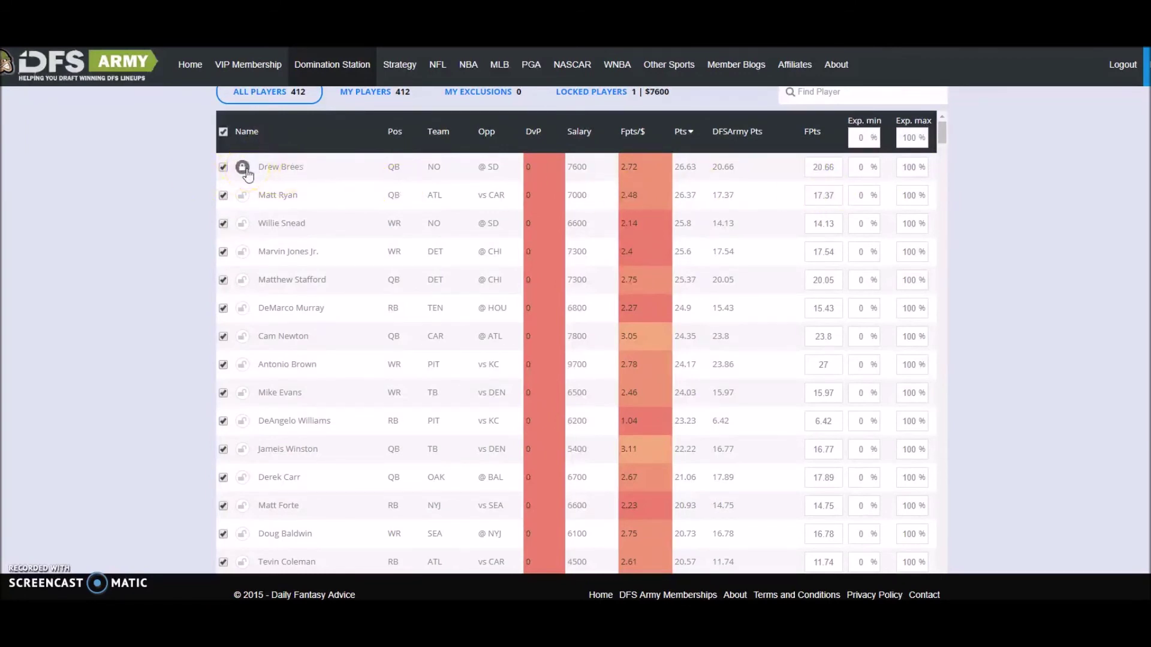
{"action": "left_click", "coordinate": [245, 169]}
Set the exposure of Drew Brees and Matt Ryan to a minimum of 10% and a maximum of 15%.
{"action": "left_click", "coordinate": [861, 167]}
{"action": "key", "text": "Tab"}
{"action": "key", "text": "Tab"}
Filter the player table to show only the QB position.
{"action": "scroll", "coordinate": [200, 200], "scroll_direction": "up", "scroll_amount": 5}
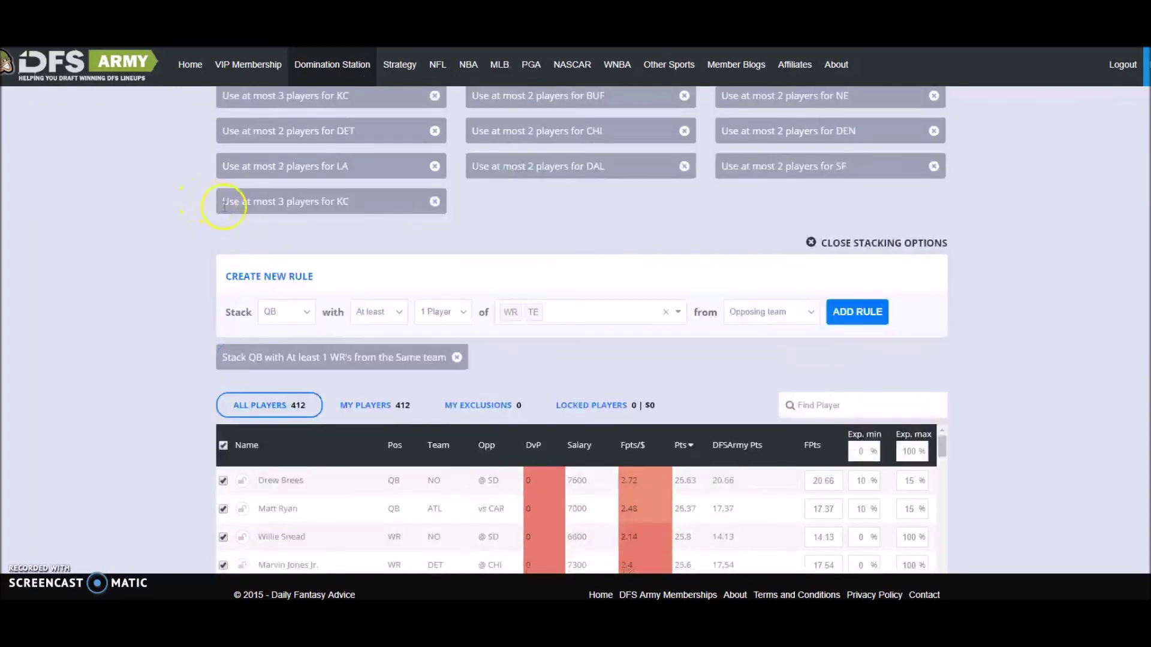
{"action": "scroll", "coordinate": [286, 252], "scroll_direction": "up", "scroll_amount": 4}
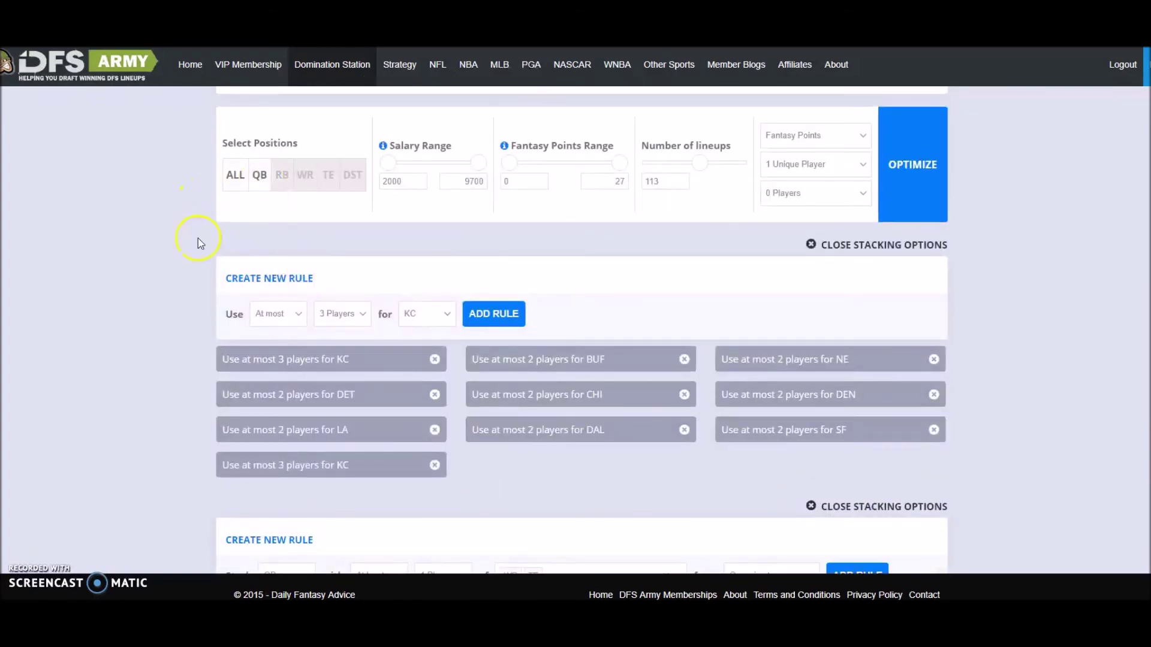
{"action": "scroll", "coordinate": [197, 238], "scroll_direction": "down", "scroll_amount": 3}
{"action": "scroll", "coordinate": [203, 233], "scroll_direction": "down", "scroll_amount": 5}
{"action": "scroll", "coordinate": [206, 238], "scroll_direction": "up", "scroll_amount": 4}
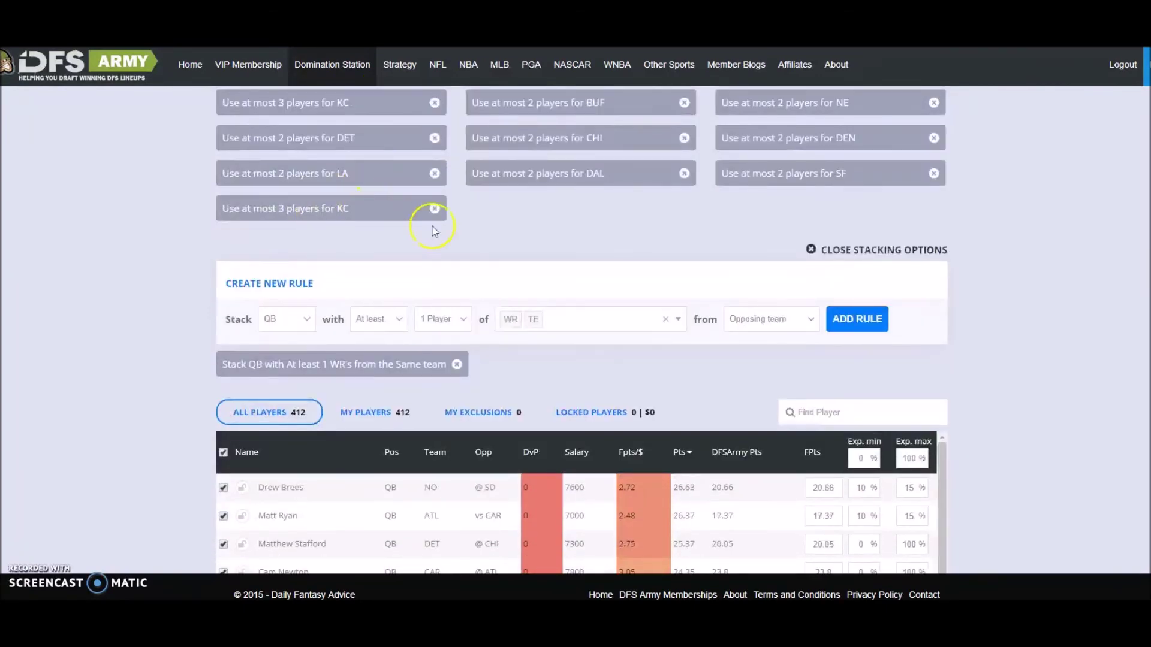
Remove all the team stacking rules, from the KC limits through the SF limit.
{"action": "left_click", "coordinate": [435, 210]}
{"action": "left_click", "coordinate": [434, 173]}
{"action": "left_click", "coordinate": [434, 138]}
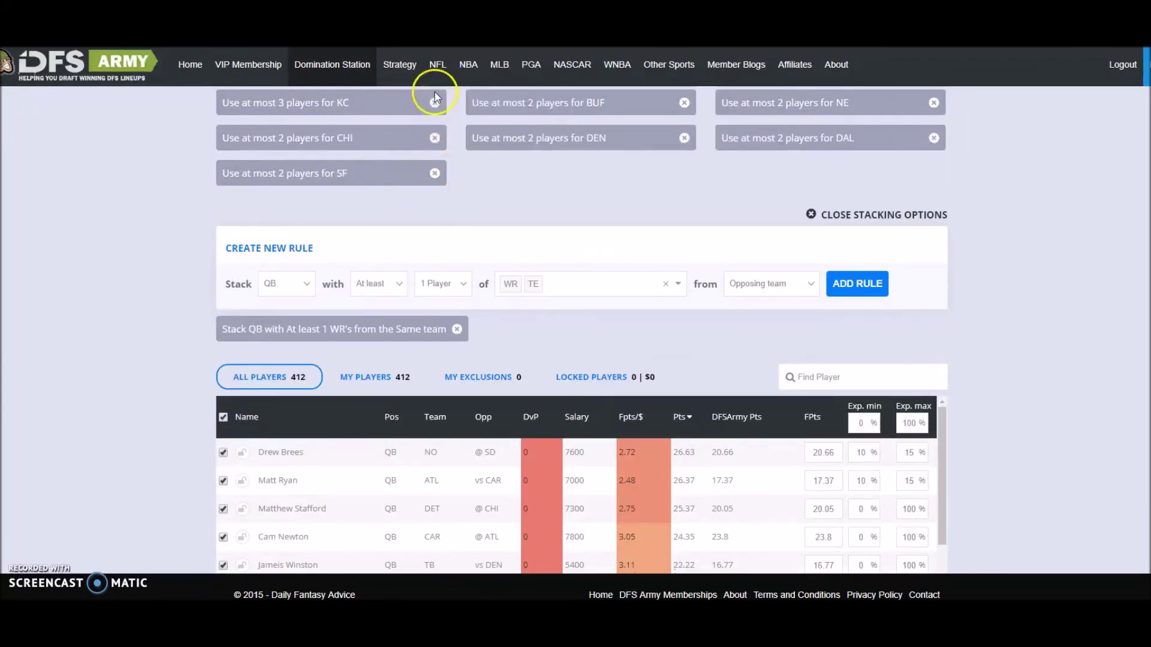
{"action": "left_click", "coordinate": [435, 103]}
{"action": "left_click", "coordinate": [434, 103]}
{"action": "left_click", "coordinate": [433, 103]}
{"action": "left_click", "coordinate": [434, 103]}
{"action": "left_click", "coordinate": [433, 103]}
{"action": "left_click", "coordinate": [434, 104]}
{"action": "left_click", "coordinate": [434, 103]}
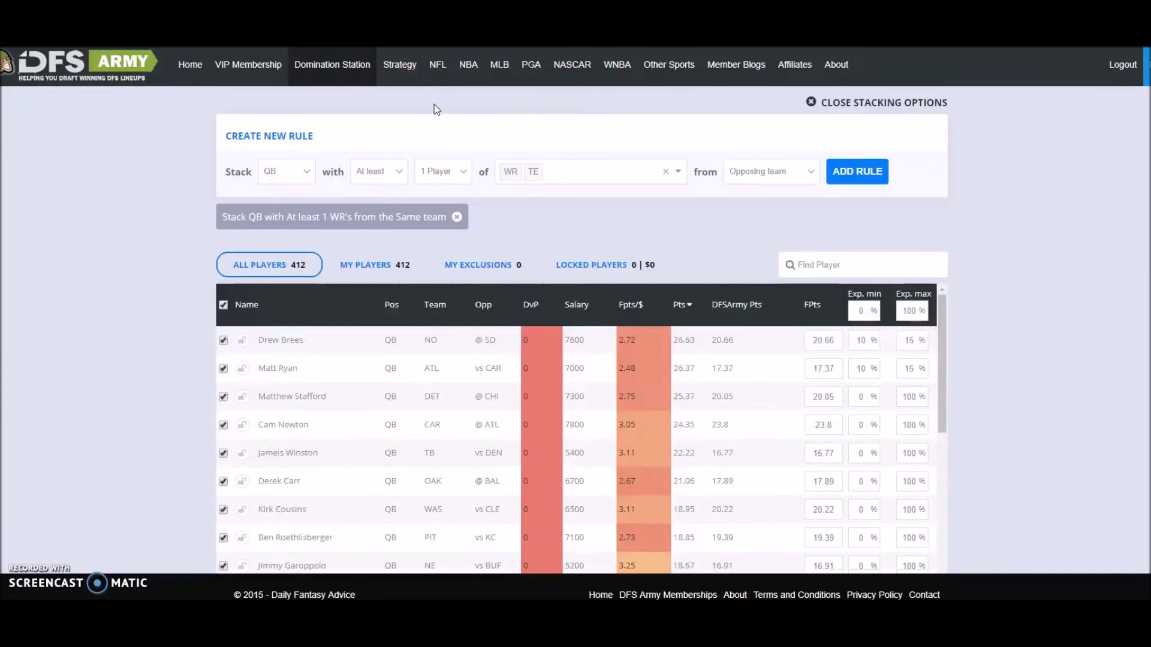
Set Matthew Stafford's exposure to 10% minimum and 15% maximum, and Kirk Cousins's to 50% minimum and 60% maximum.
{"action": "scroll", "coordinate": [417, 191], "scroll_direction": "down", "scroll_amount": 1}
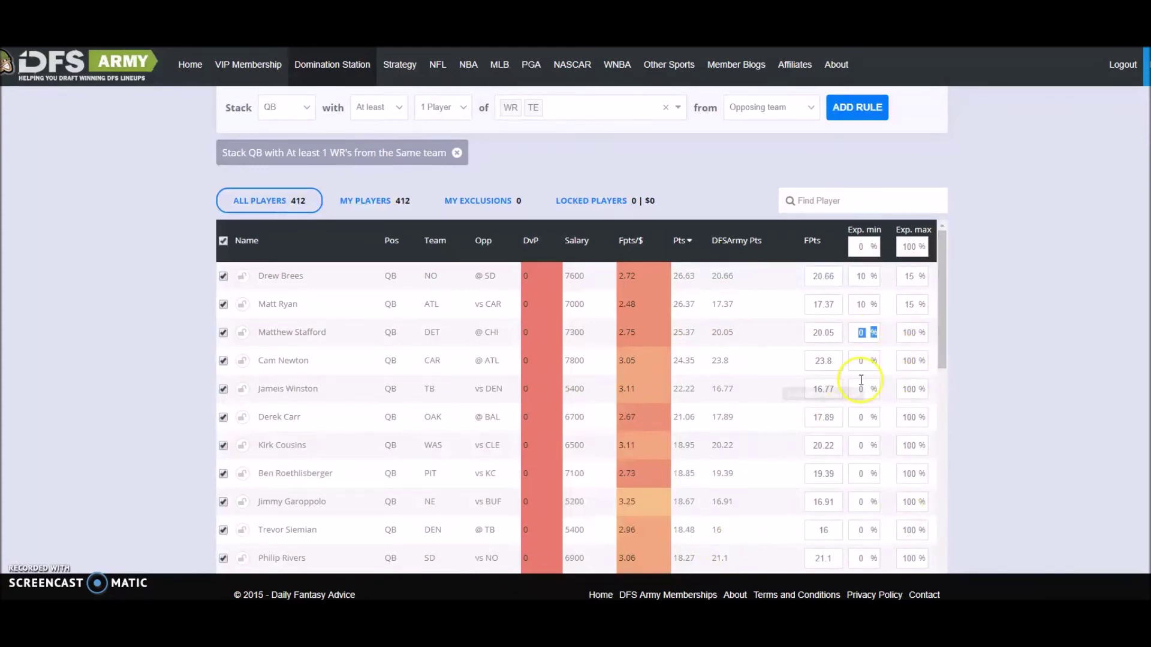
{"action": "double_click", "coordinate": [861, 332]}
{"action": "type", "text": "10"}
{"action": "key", "text": "Tab"}
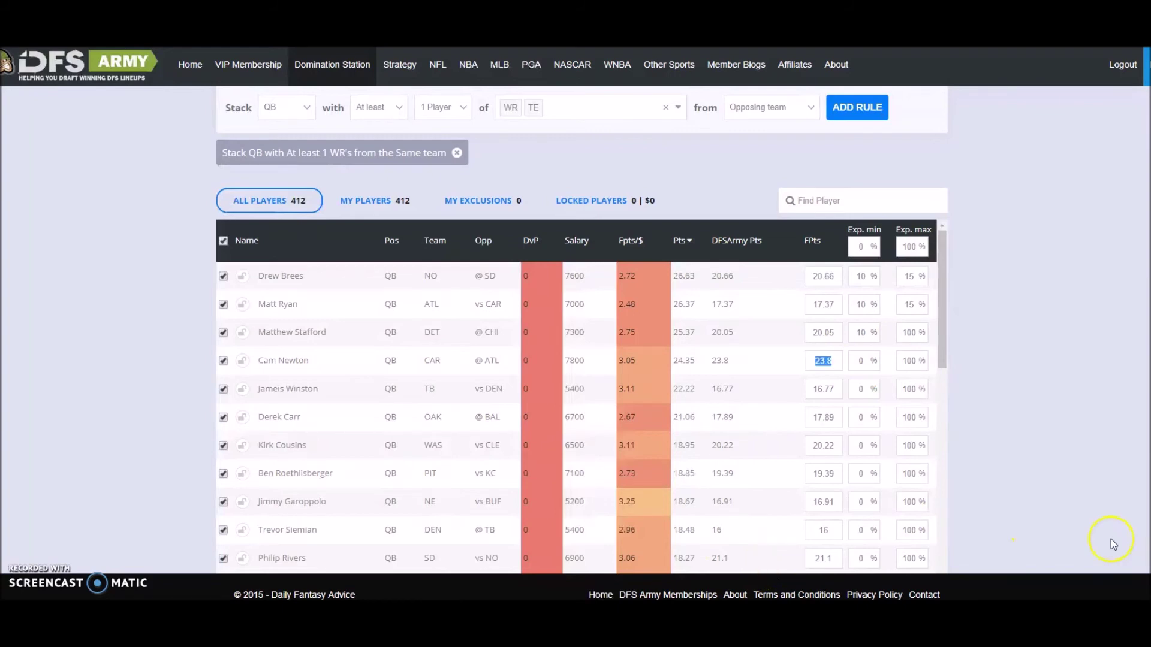
{"action": "left_click", "coordinate": [905, 334]}
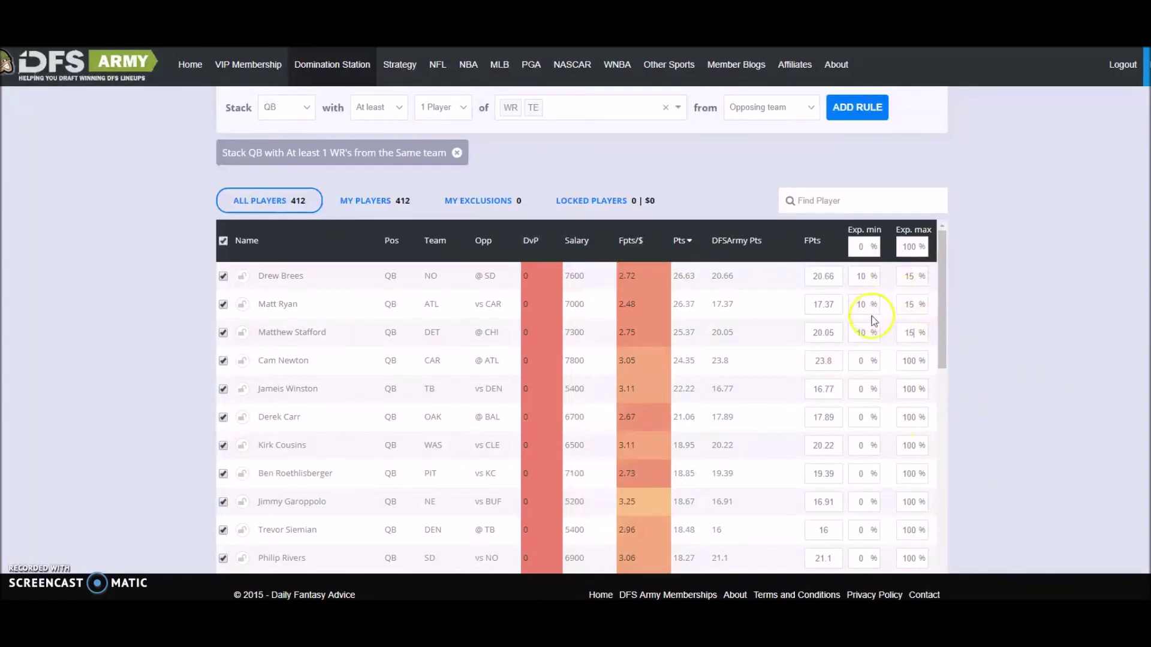
{"action": "double_click", "coordinate": [861, 446]}
Set lineup uniqueness to 2 Unique Players and run the optimizer for 113 lineups.
{"action": "scroll", "coordinate": [1139, 348], "scroll_direction": "up", "scroll_amount": 6}
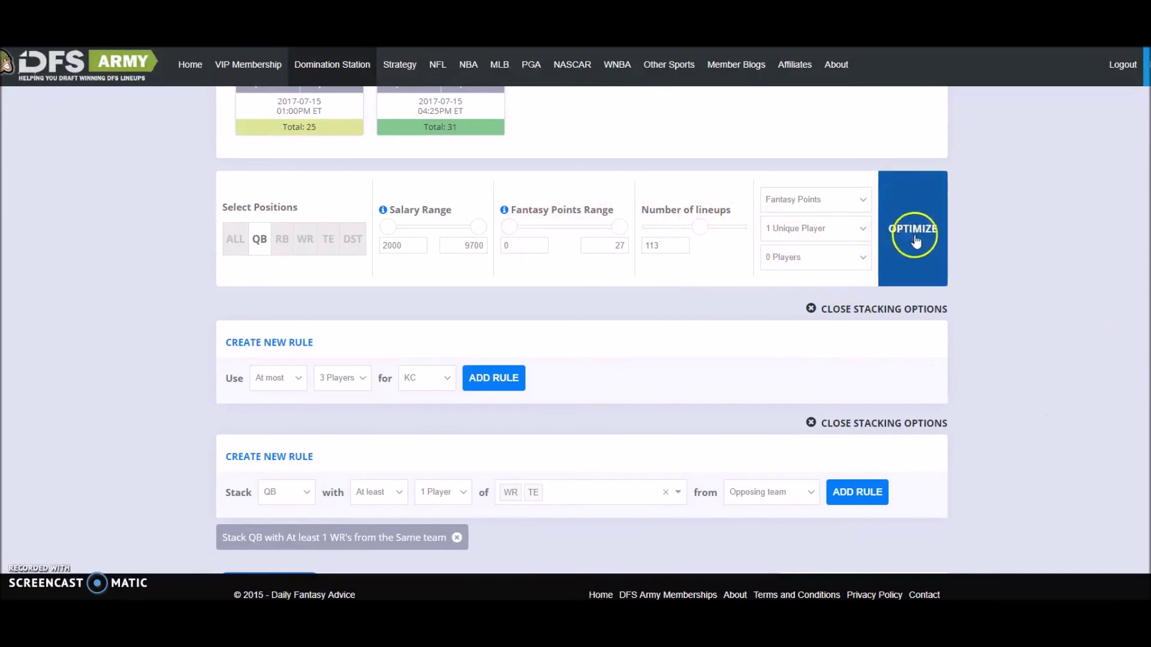
{"action": "left_click", "coordinate": [817, 227]}
{"action": "left_click", "coordinate": [811, 259]}
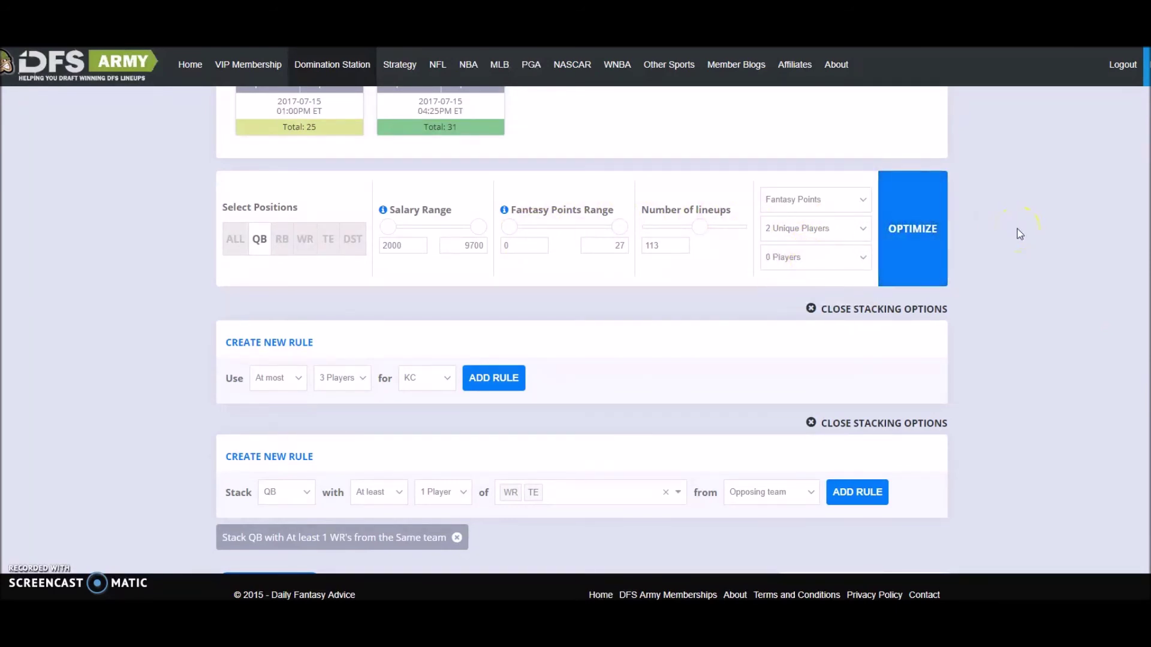
{"action": "scroll", "coordinate": [1019, 235], "scroll_direction": "down", "scroll_amount": 10}
{"action": "scroll", "coordinate": [1019, 238], "scroll_direction": "down", "scroll_amount": 8}
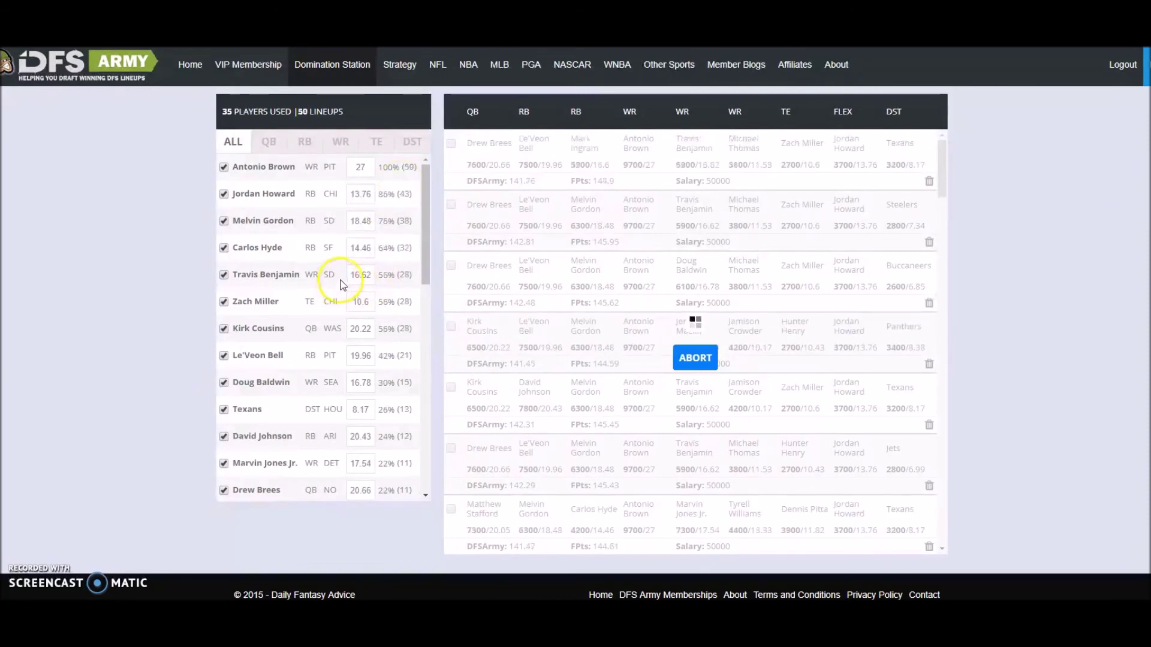
Examine the player usage percentages as lineups generate and compare them with the exposure limits set for the quarterbacks.
{"action": "scroll", "coordinate": [342, 282], "scroll_direction": "down", "scroll_amount": 5}
{"action": "scroll", "coordinate": [344, 273], "scroll_direction": "down", "scroll_amount": 2}
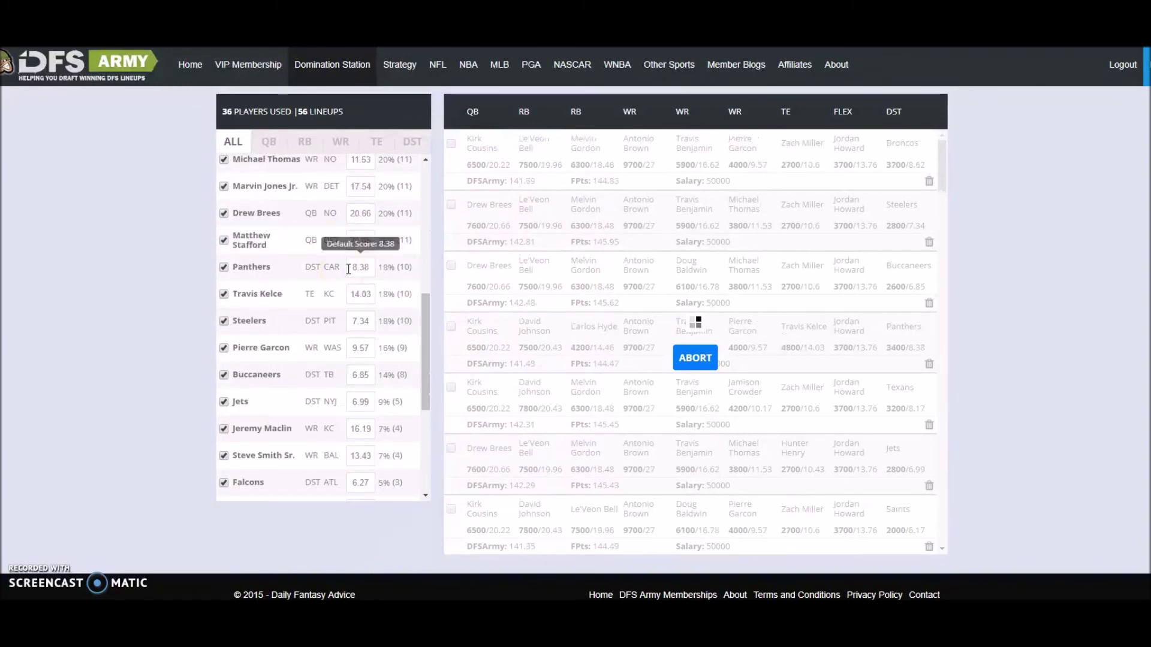
{"action": "scroll", "coordinate": [346, 276], "scroll_direction": "up", "scroll_amount": 8}
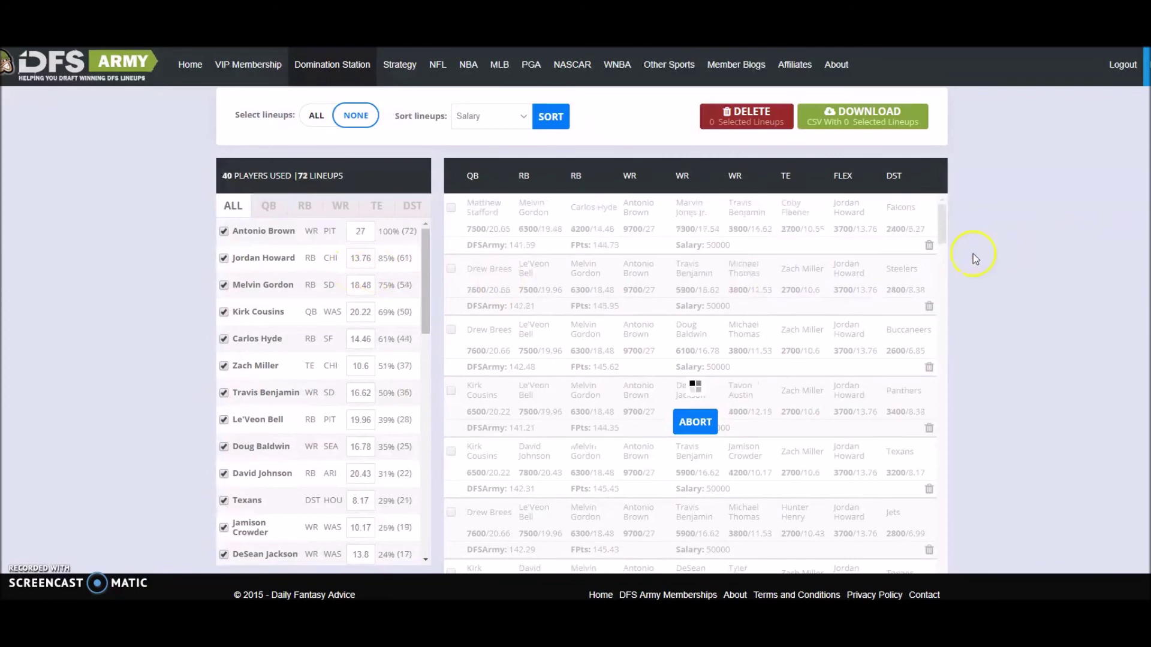
{"action": "scroll", "coordinate": [972, 263], "scroll_direction": "up", "scroll_amount": 1}
{"action": "scroll", "coordinate": [972, 263], "scroll_direction": "down", "scroll_amount": 1}
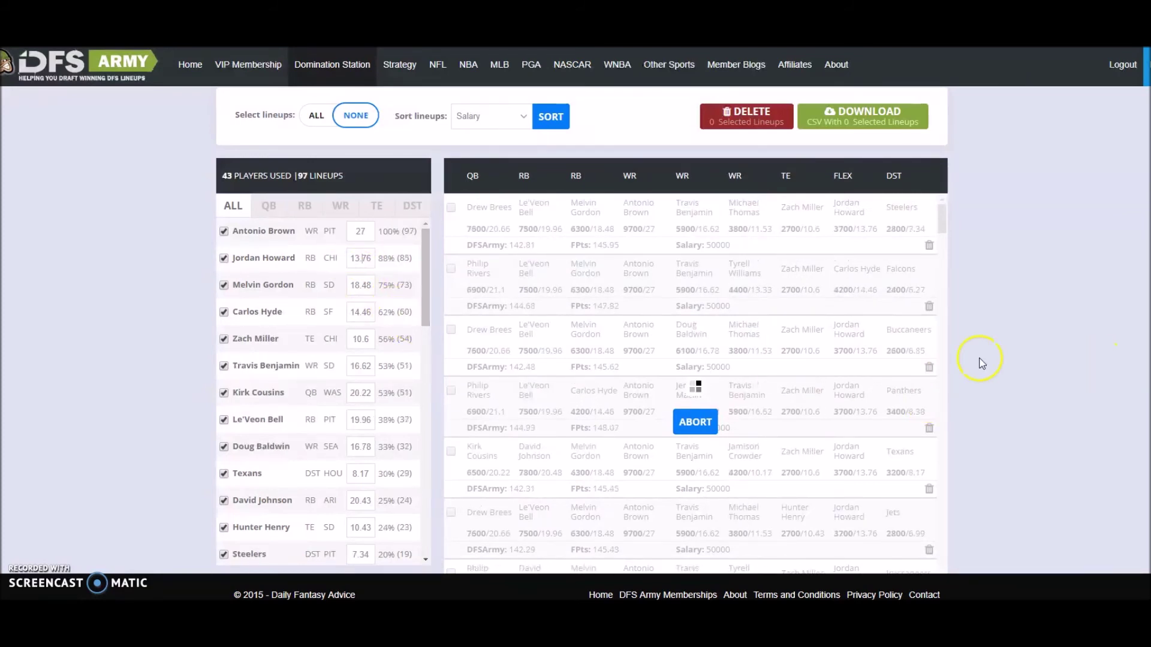
{"action": "scroll", "coordinate": [979, 363], "scroll_direction": "up", "scroll_amount": 2}
{"action": "scroll", "coordinate": [979, 362], "scroll_direction": "up", "scroll_amount": 7}
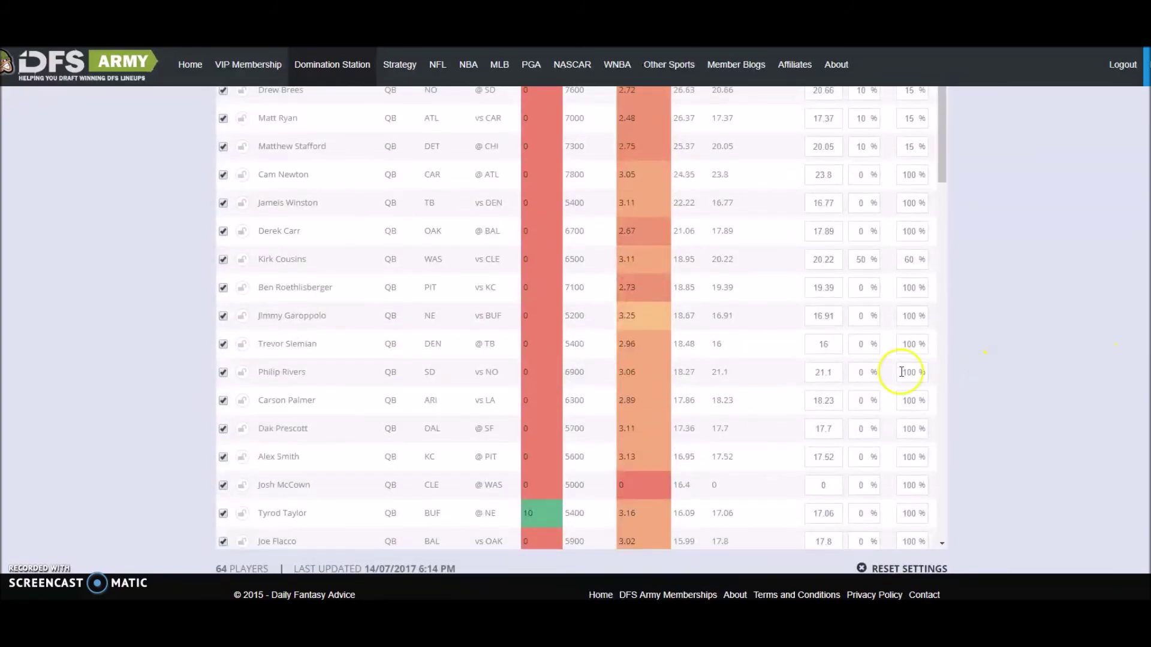
{"action": "scroll", "coordinate": [868, 373], "scroll_direction": "up", "scroll_amount": 3}
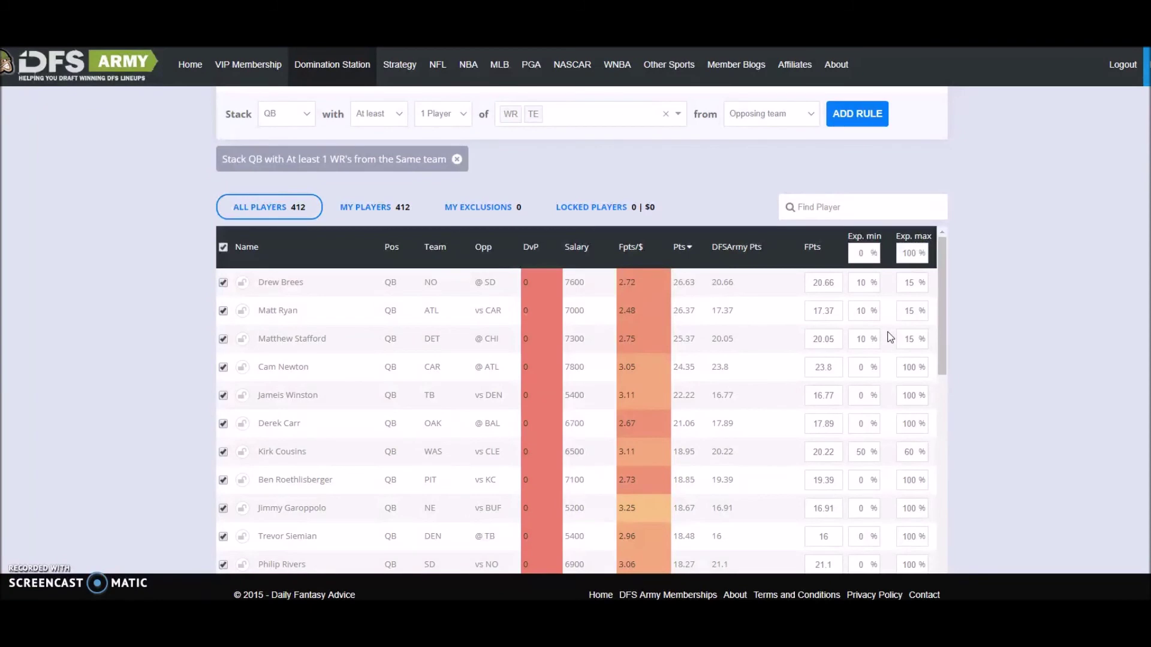
{"action": "left_click", "coordinate": [861, 333]}
Review the generated lineups, including their player combinations, projected points and salaries.
{"action": "scroll", "coordinate": [1022, 192], "scroll_direction": "down", "scroll_amount": 12}
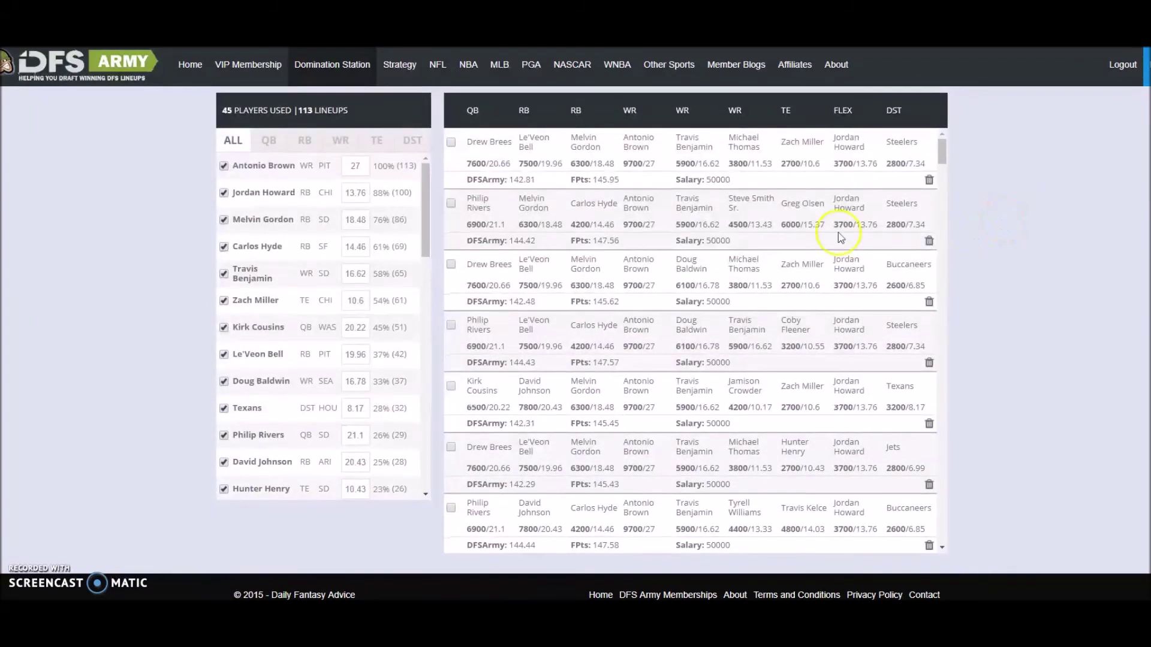
{"action": "left_click", "coordinate": [497, 163]}
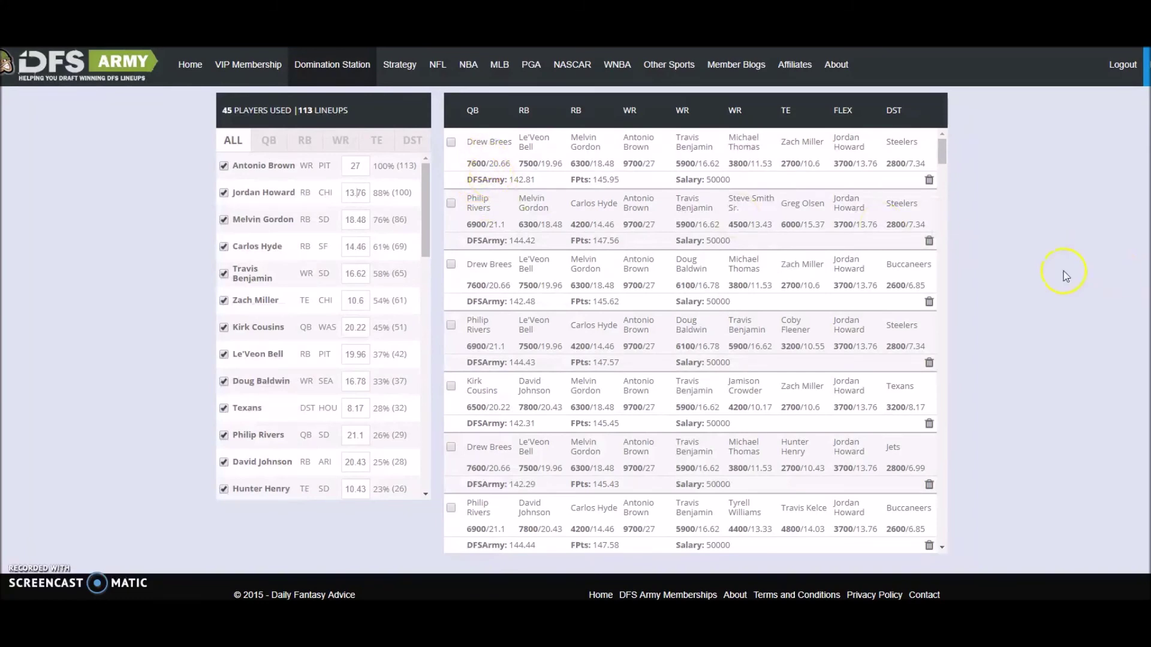
{"action": "scroll", "coordinate": [1045, 282], "scroll_direction": "up", "scroll_amount": 2}
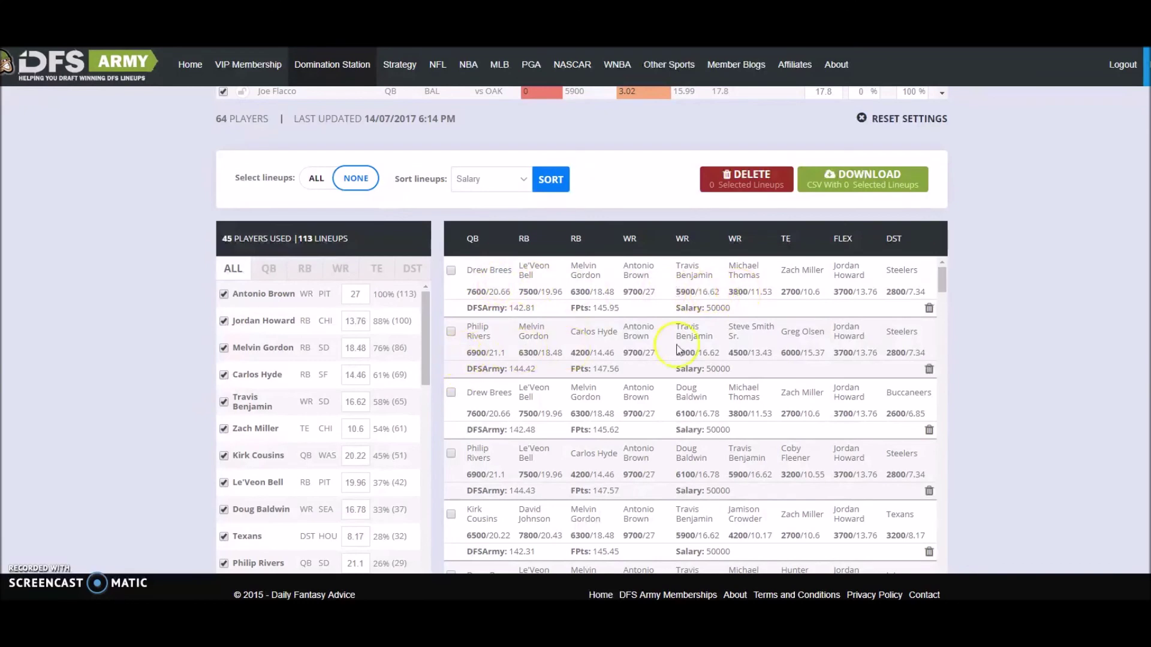
{"action": "scroll", "coordinate": [696, 335], "scroll_direction": "down", "scroll_amount": 1}
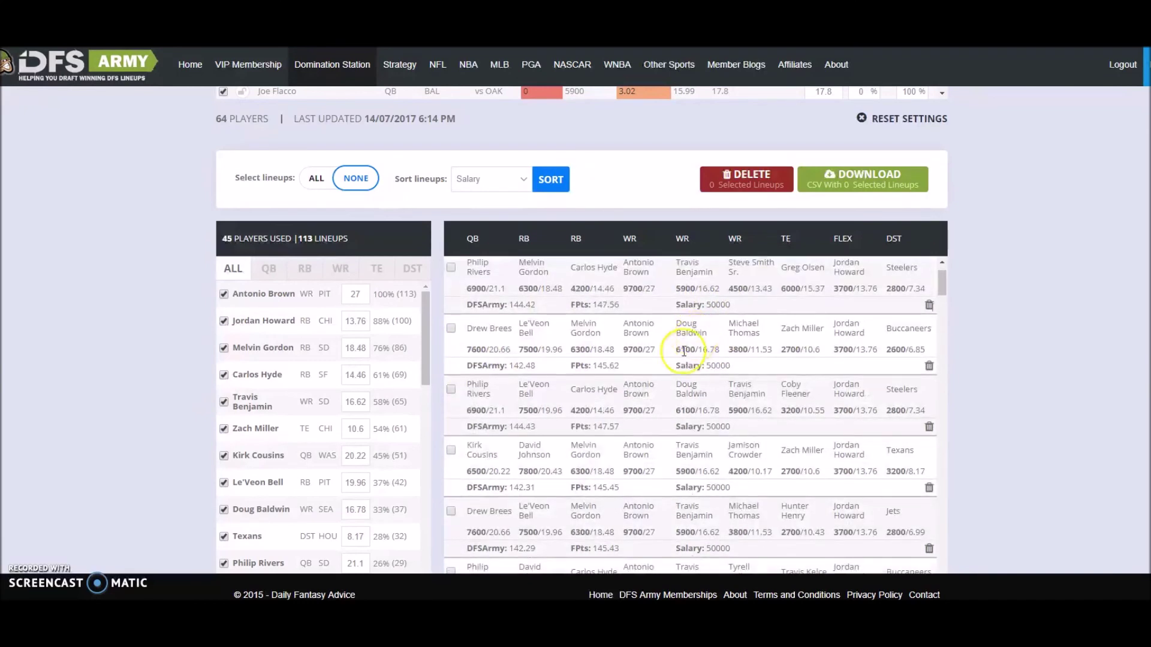
{"action": "scroll", "coordinate": [498, 387], "scroll_direction": "down", "scroll_amount": 1}
{"action": "scroll", "coordinate": [498, 387], "scroll_direction": "down", "scroll_amount": 1}
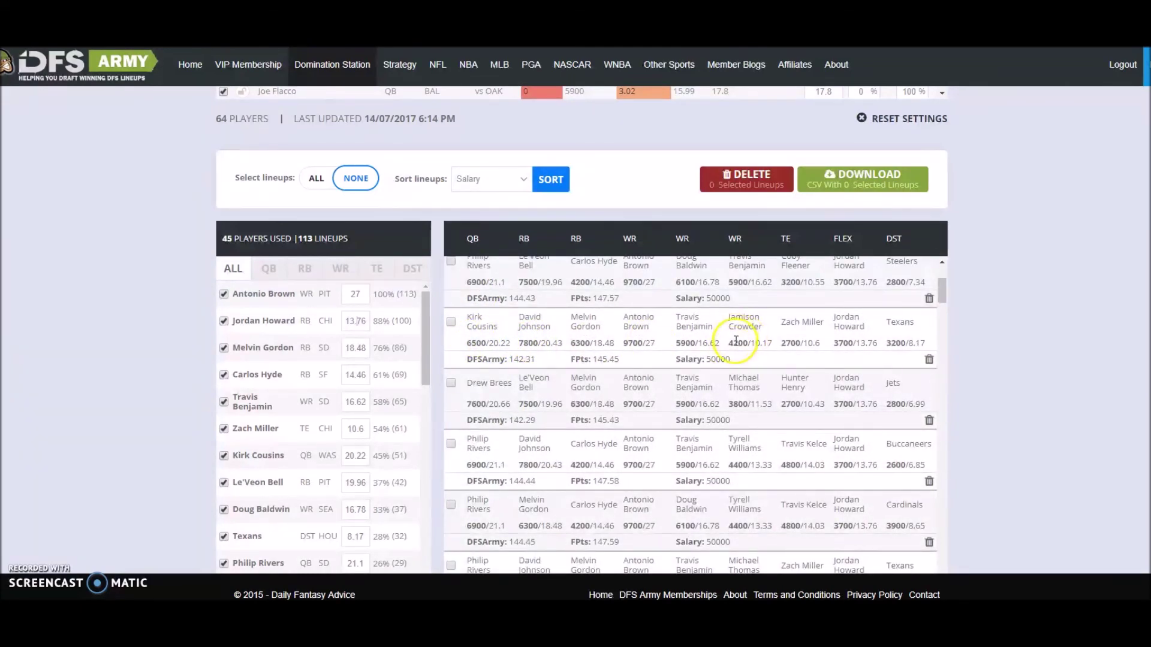
{"action": "scroll", "coordinate": [634, 372], "scroll_direction": "down", "scroll_amount": 1}
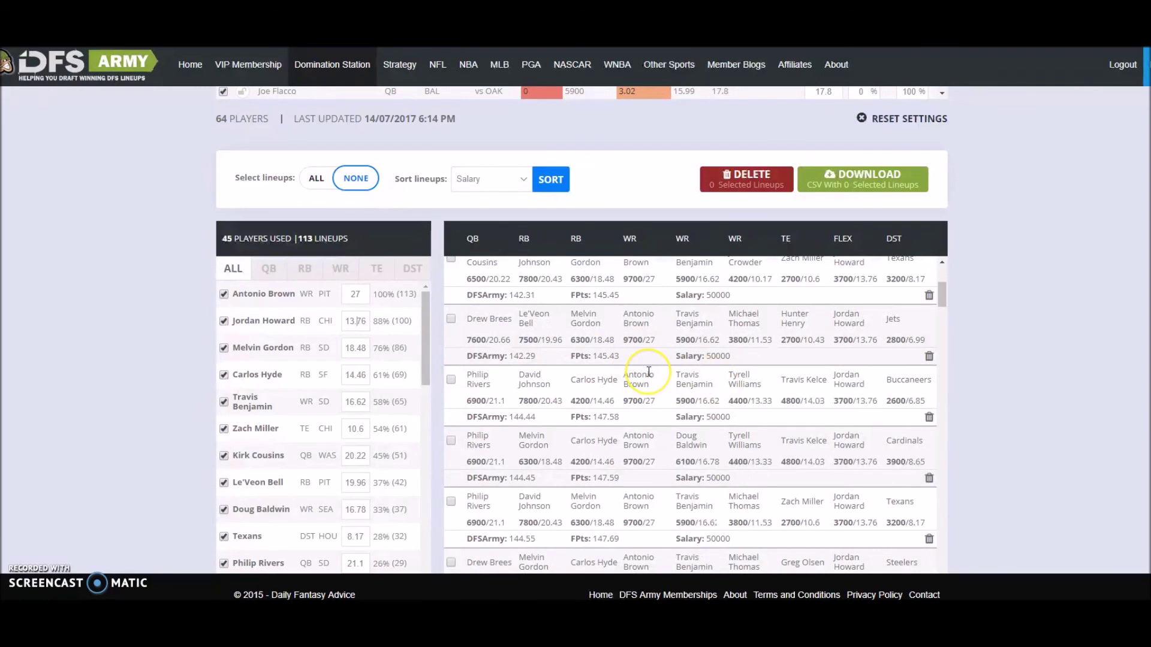
{"action": "scroll", "coordinate": [639, 376], "scroll_direction": "down", "scroll_amount": 1}
{"action": "scroll", "coordinate": [649, 371], "scroll_direction": "down", "scroll_amount": 4}
{"action": "scroll", "coordinate": [649, 371], "scroll_direction": "down", "scroll_amount": 3}
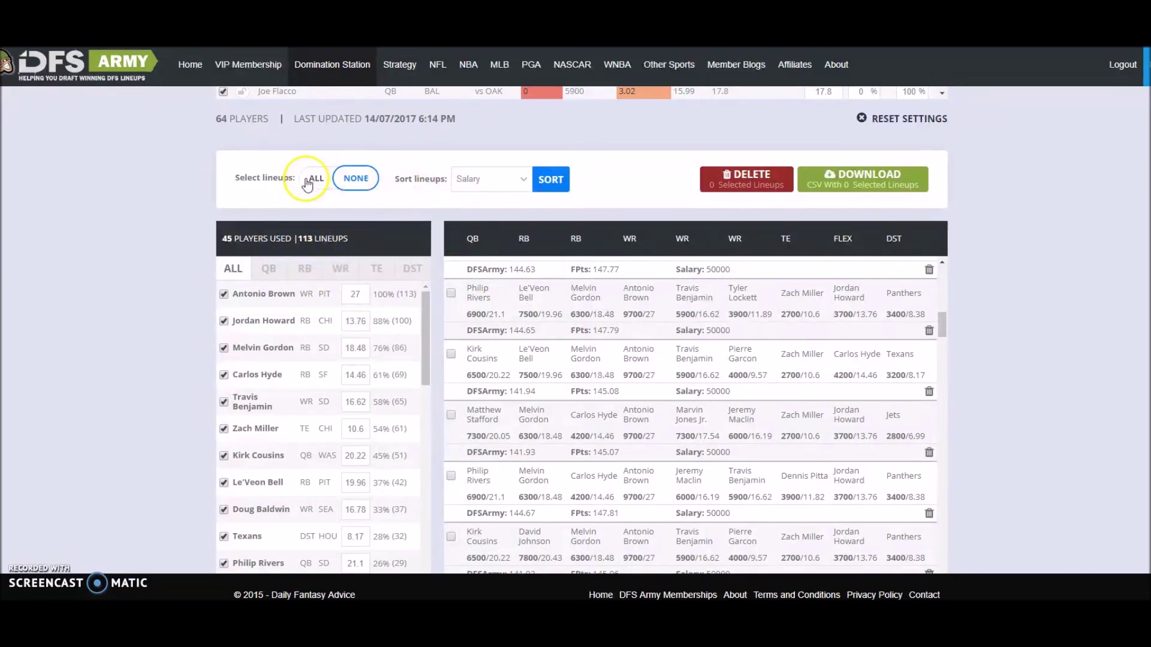
Read through the full list of players used, down to those with the lowest usage percentages.
{"action": "mouse_move", "coordinate": [351, 310]}
{"action": "scroll", "coordinate": [350, 310], "scroll_direction": "down", "scroll_amount": 10}
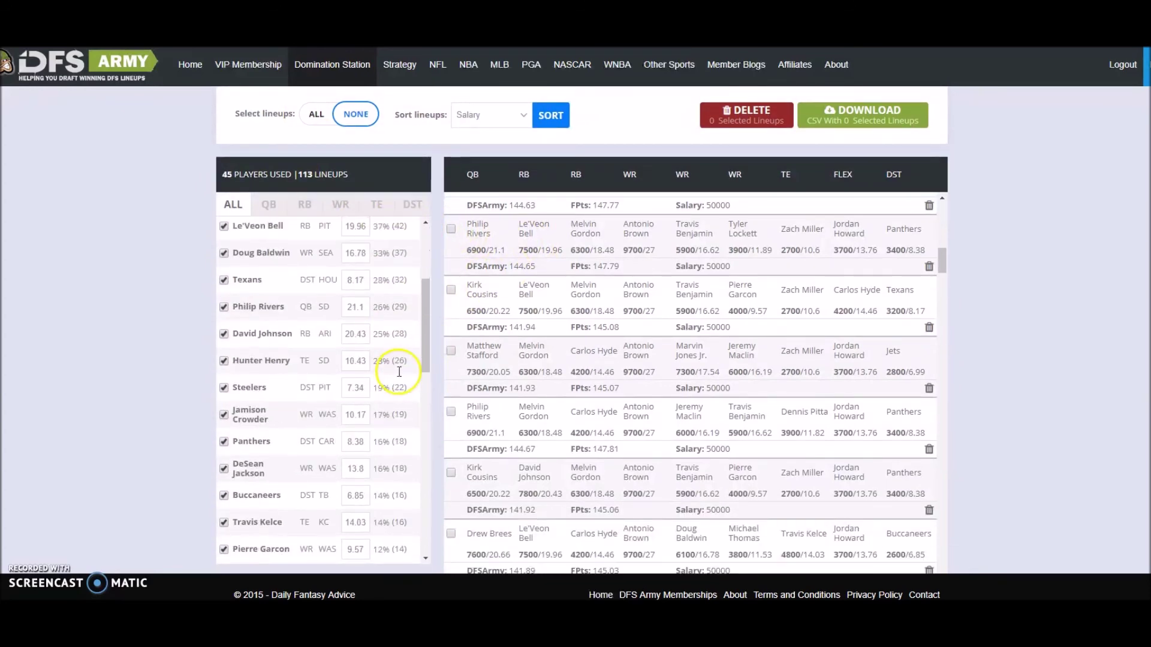
{"action": "scroll", "coordinate": [400, 375], "scroll_direction": "down", "scroll_amount": 10}
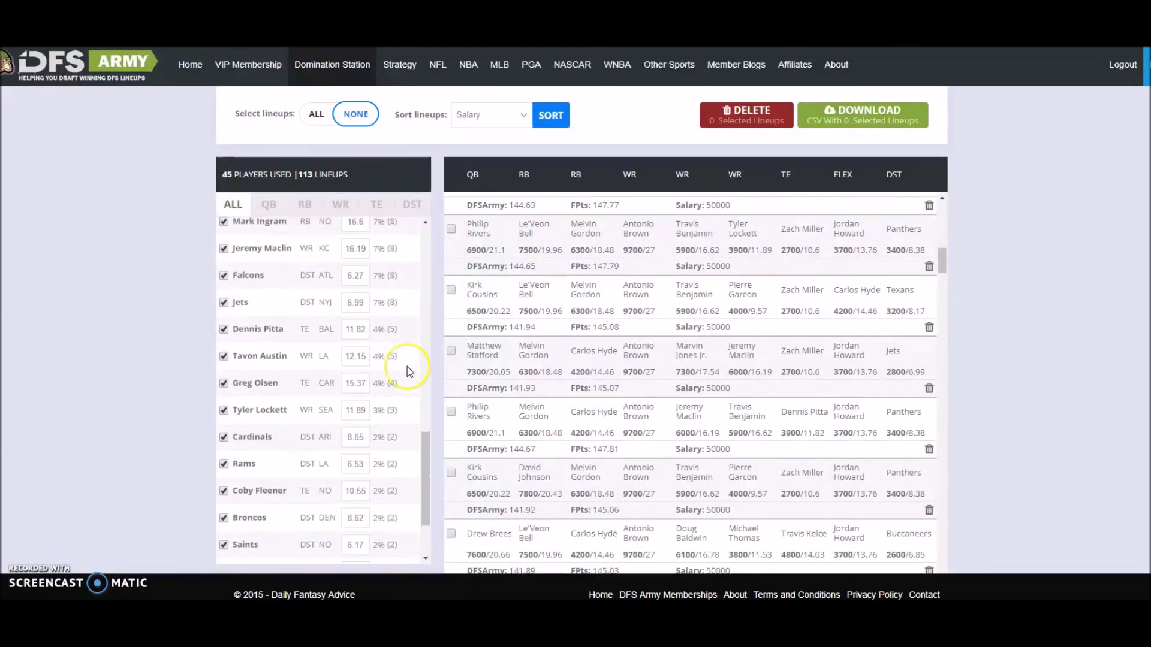
{"action": "scroll", "coordinate": [408, 370], "scroll_direction": "down", "scroll_amount": 3}
{"action": "mouse_move", "coordinate": [359, 488]}
{"action": "mouse_move", "coordinate": [352, 462]}
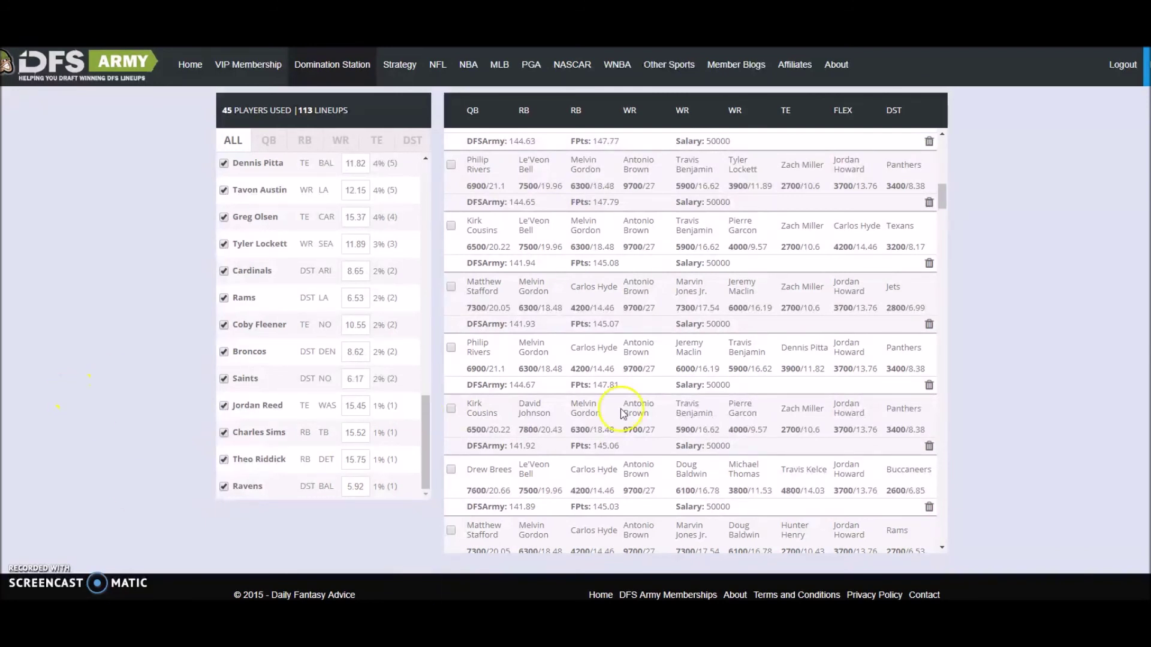
Rerun the optimizer for 113 lineups with 2 Unique Players and the same exposure settings.
{"action": "scroll", "coordinate": [967, 426], "scroll_direction": "up", "scroll_amount": 10}
{"action": "scroll", "coordinate": [965, 435], "scroll_direction": "up", "scroll_amount": 4}
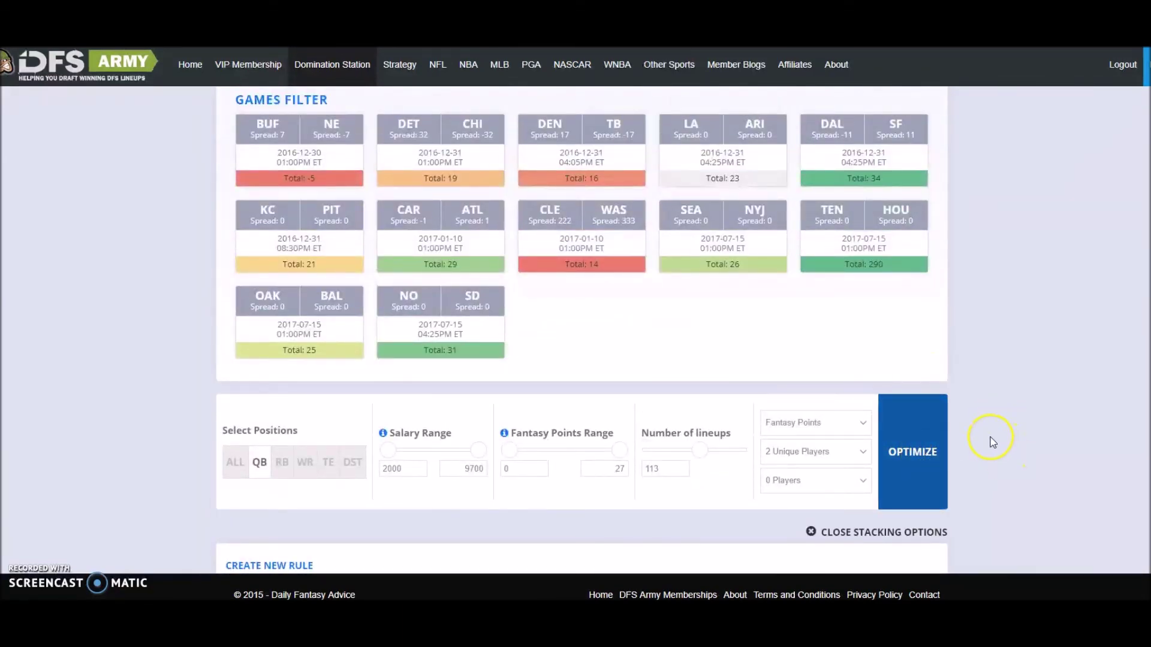
{"action": "scroll", "coordinate": [993, 442], "scroll_direction": "down", "scroll_amount": 8}
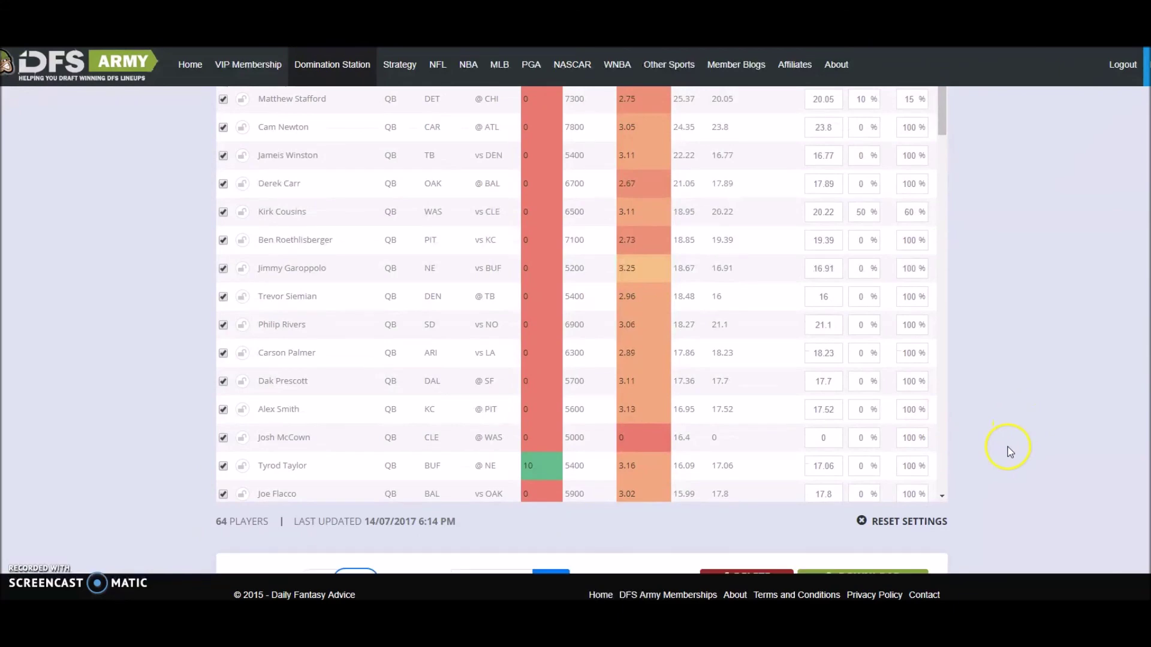
{"action": "scroll", "coordinate": [1001, 450], "scroll_direction": "down", "scroll_amount": 8}
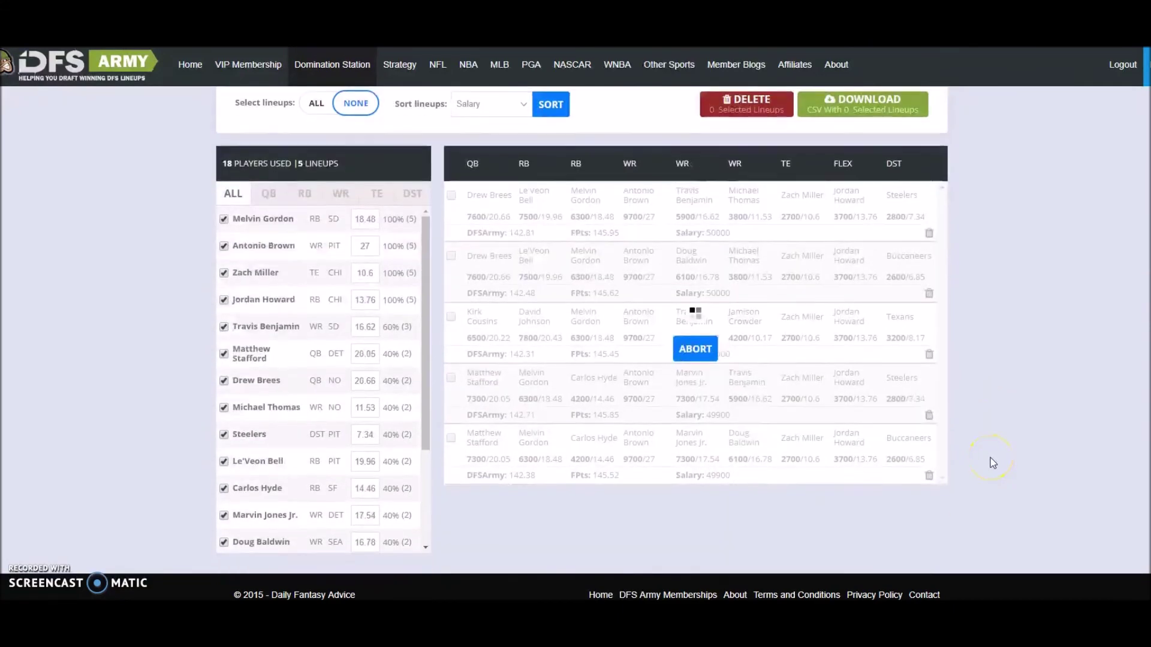
Check the player usage of the regenerating lineups against the quarterbacks' minimum and maximum exposure settings.
{"action": "scroll", "coordinate": [343, 452], "scroll_direction": "down", "scroll_amount": 5}
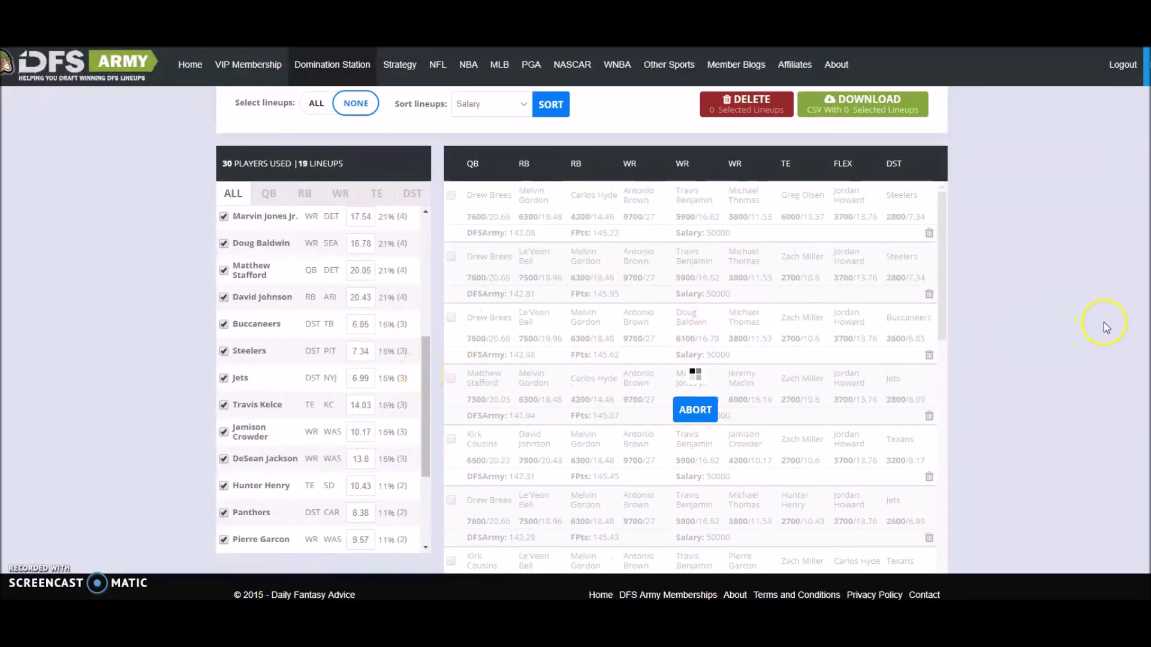
{"action": "scroll", "coordinate": [1103, 322], "scroll_direction": "up", "scroll_amount": 8}
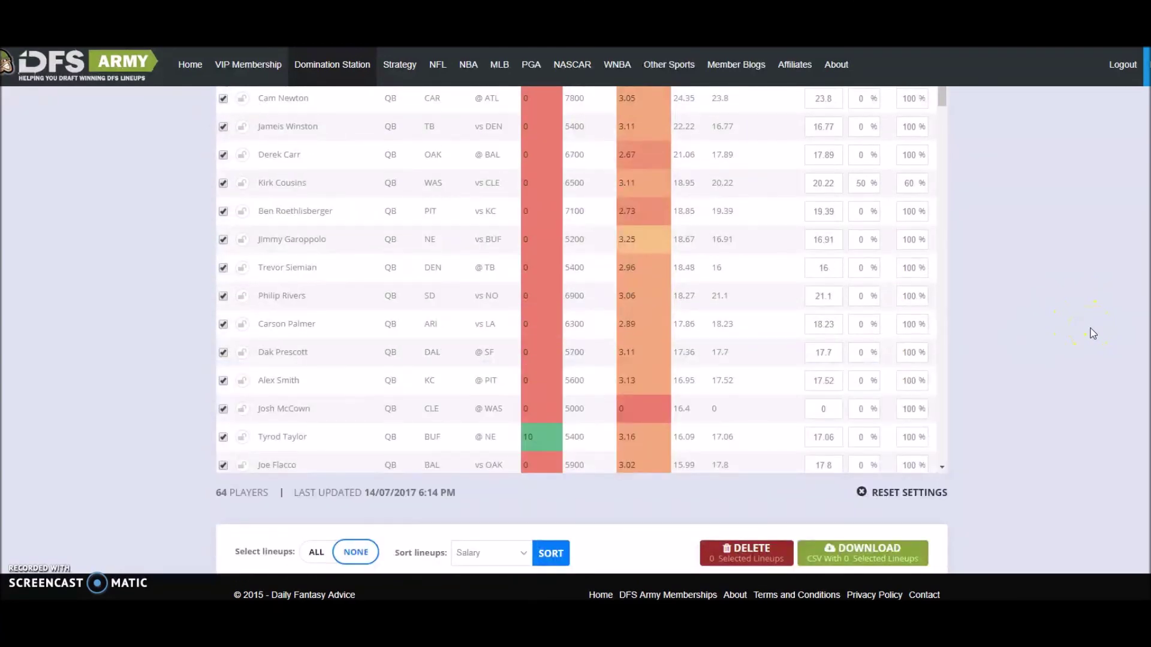
{"action": "left_click", "coordinate": [1090, 333]}
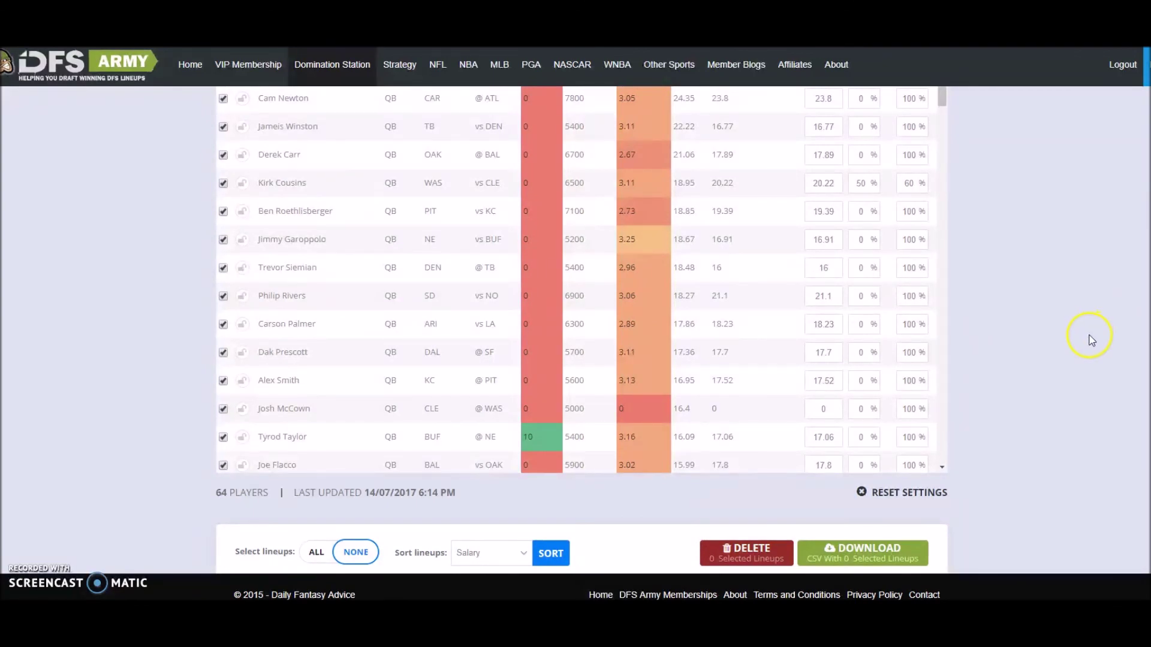
{"action": "scroll", "coordinate": [1091, 340], "scroll_direction": "up", "scroll_amount": 2}
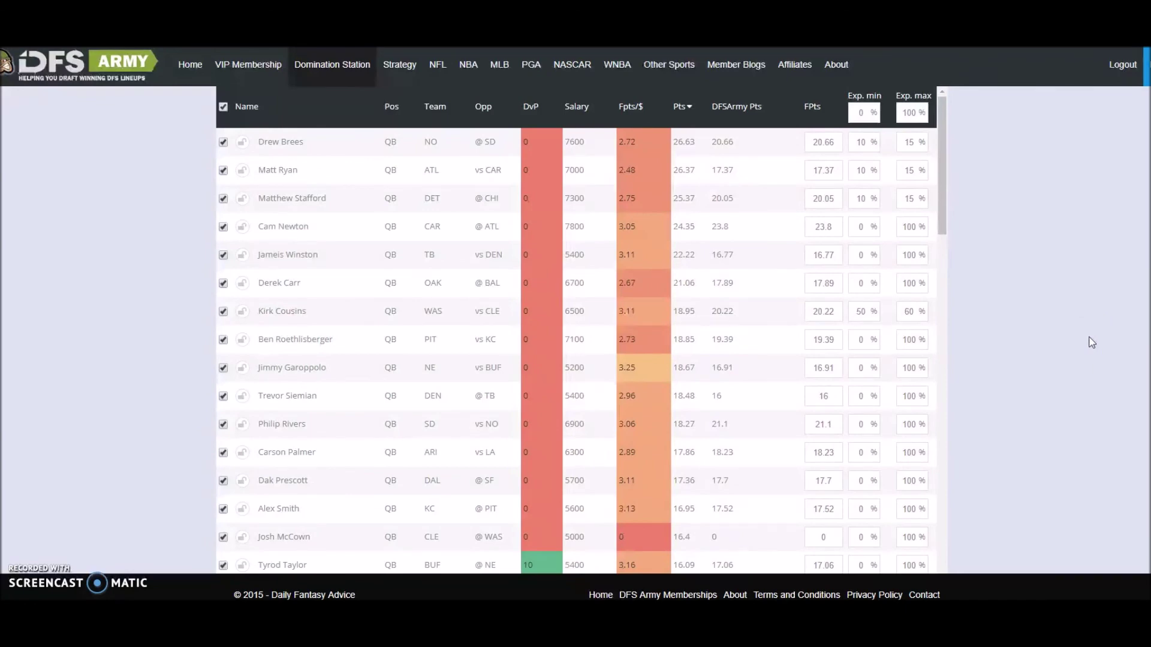
{"action": "scroll", "coordinate": [1090, 340], "scroll_direction": "down", "scroll_amount": 10}
{"action": "left_click", "coordinate": [1088, 342]}
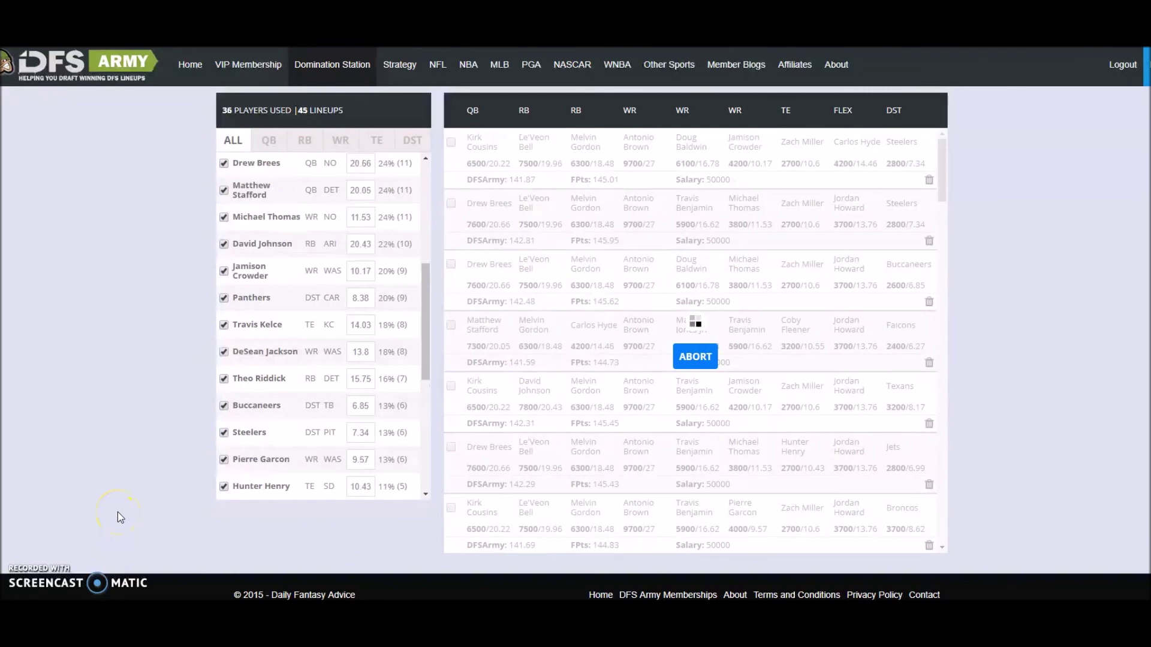
{"action": "left_click", "coordinate": [154, 549]}
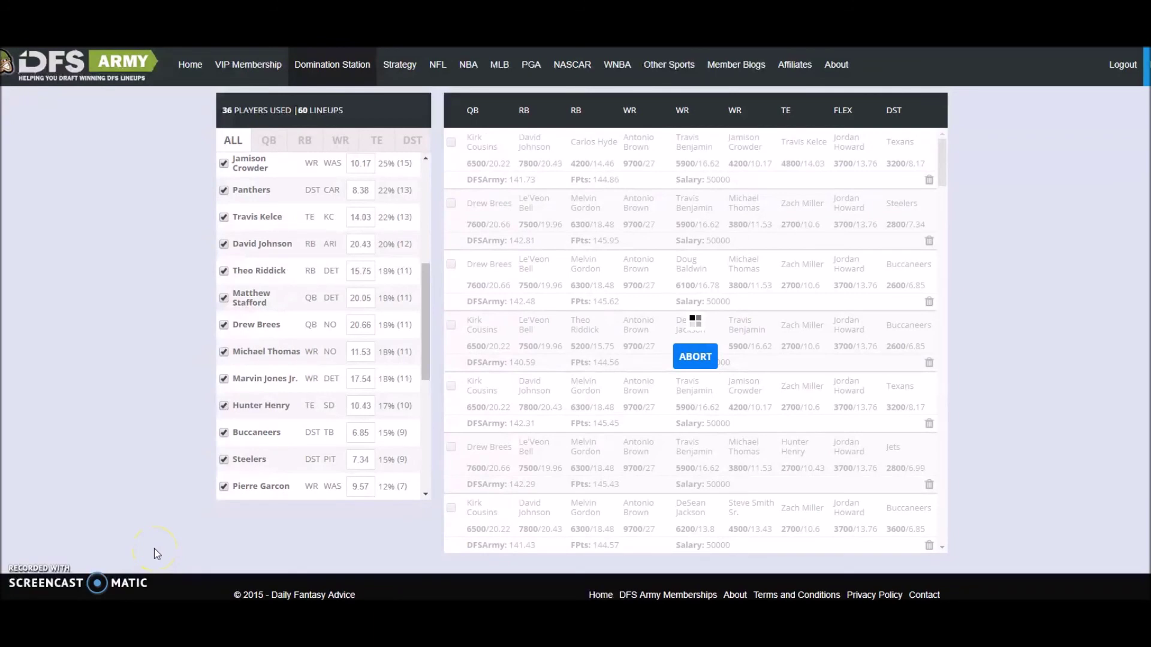